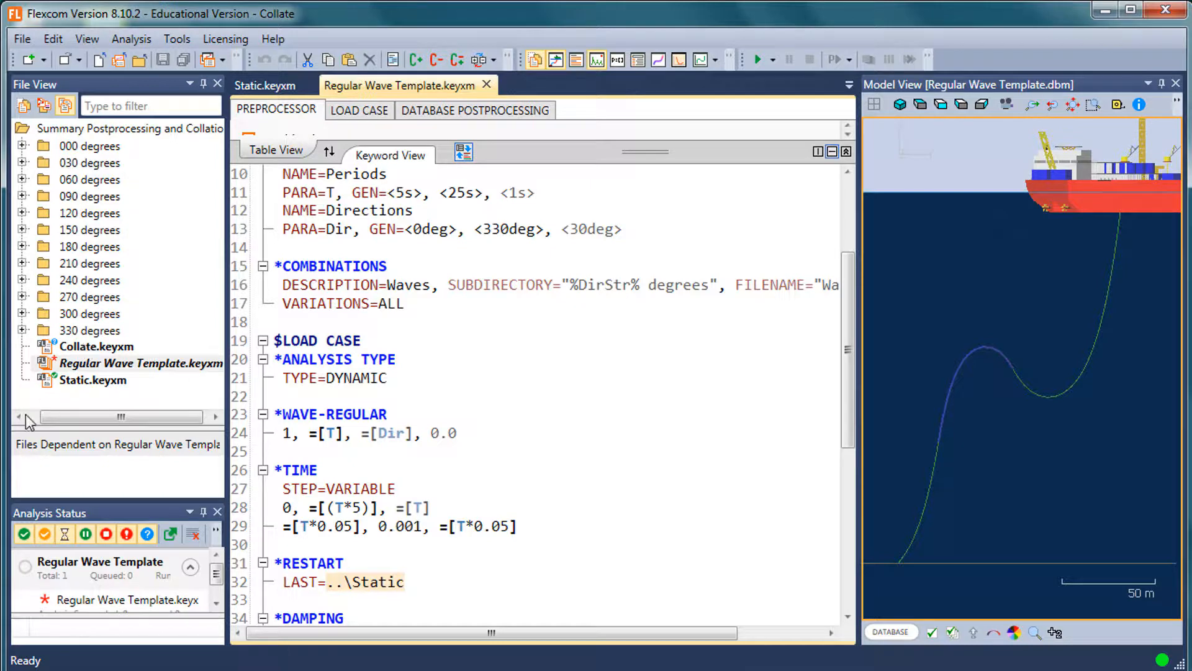
# Look through the generated regular wave keyword files in the 060 degrees folder, and collapse the folder again
pyautogui.click(20, 416)
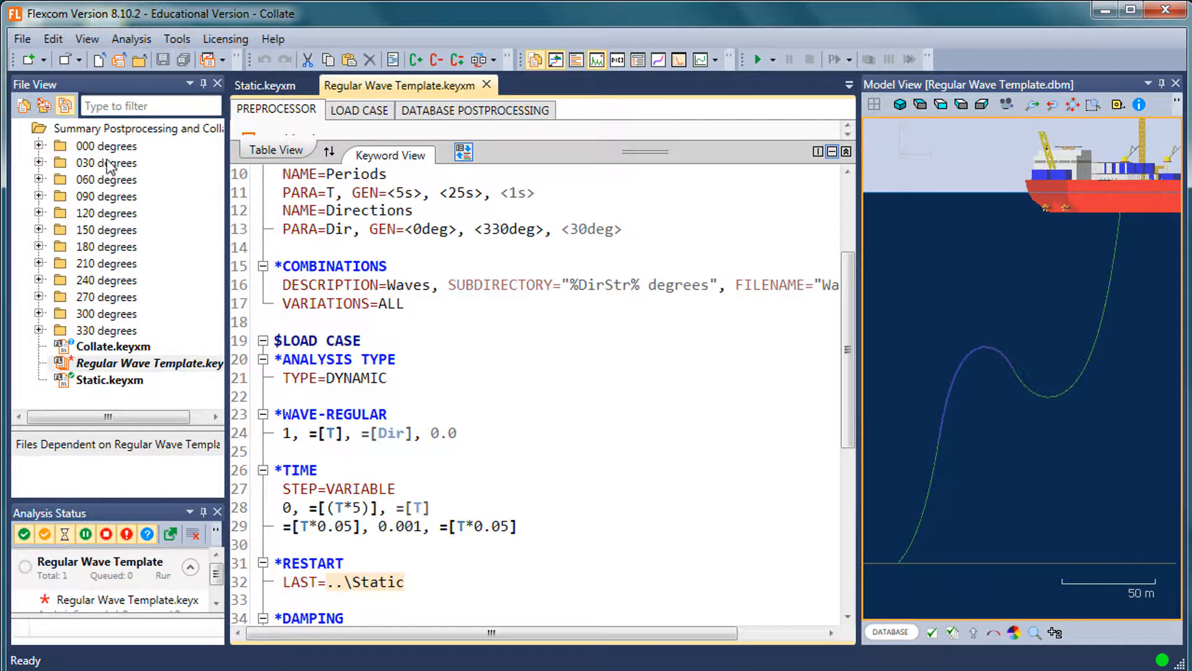
pyautogui.click(106, 150)
pyautogui.click(105, 280)
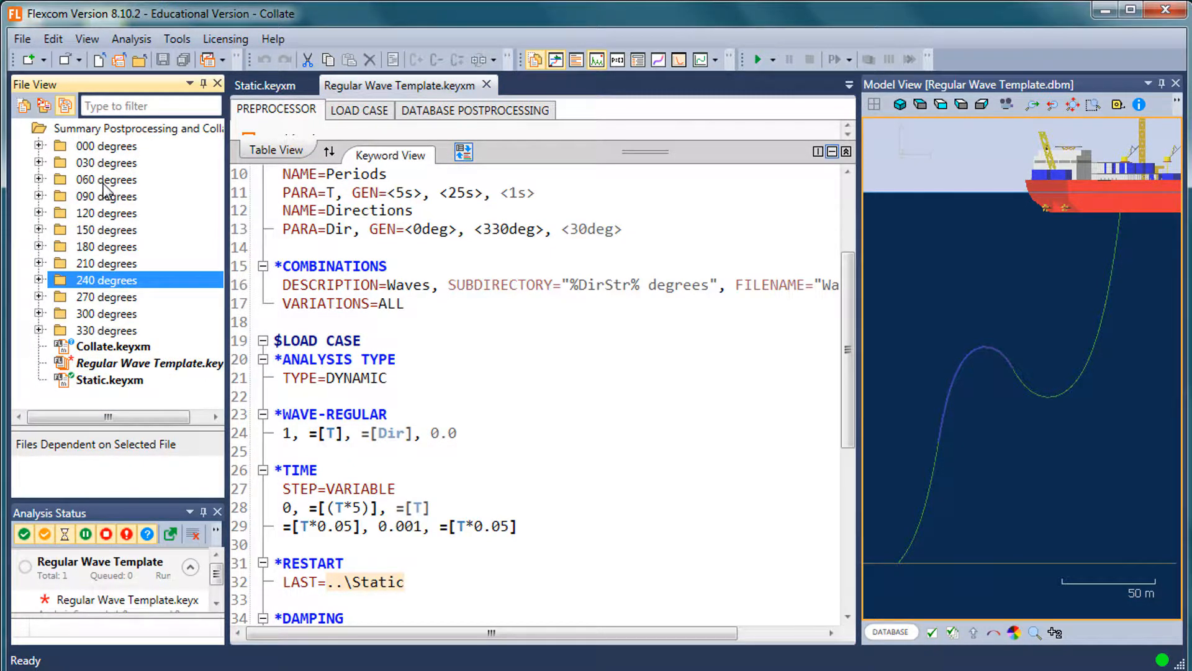
pyautogui.click(104, 180)
pyautogui.click(38, 179)
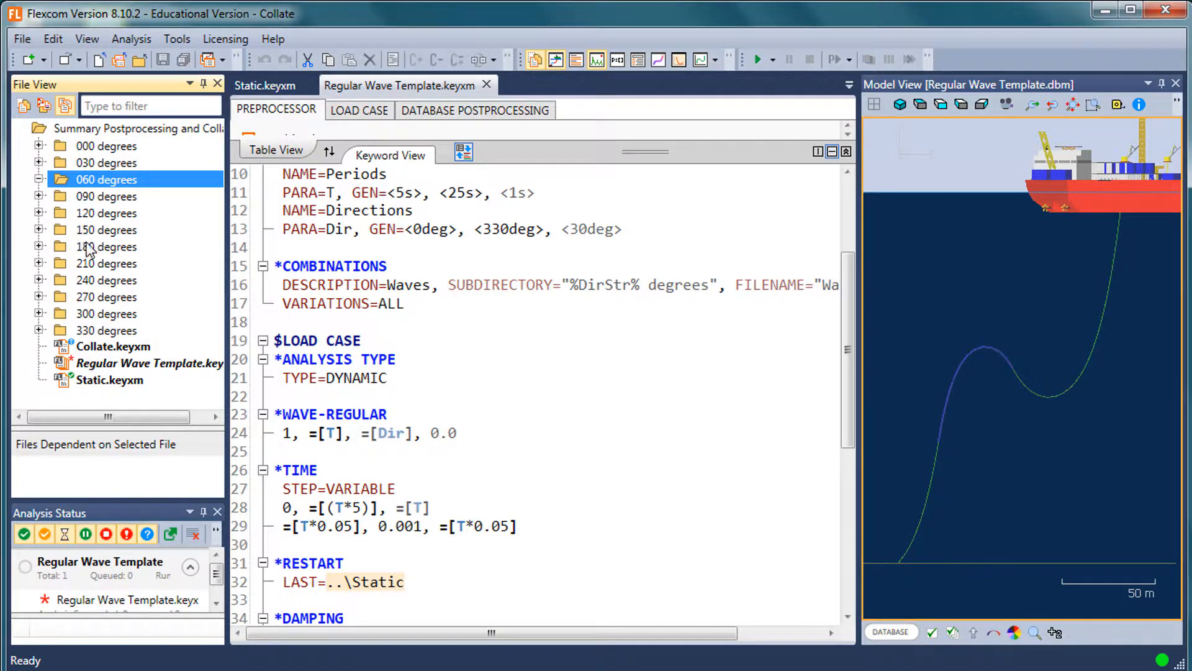
pyautogui.click(128, 316)
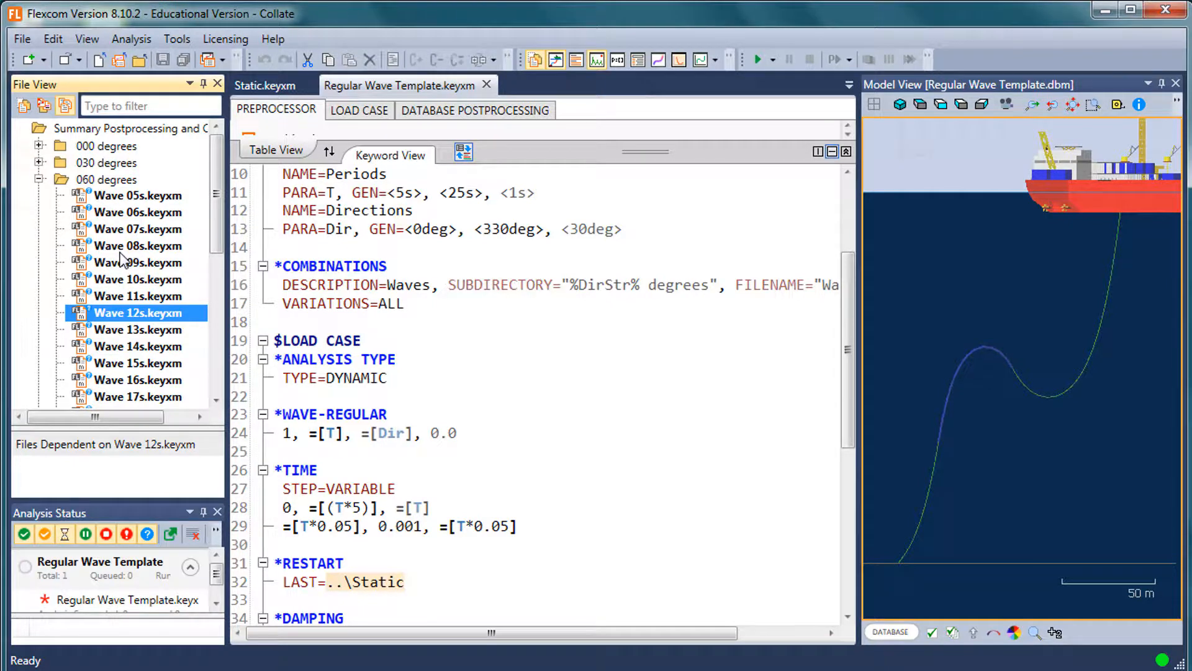
pyautogui.click(39, 180)
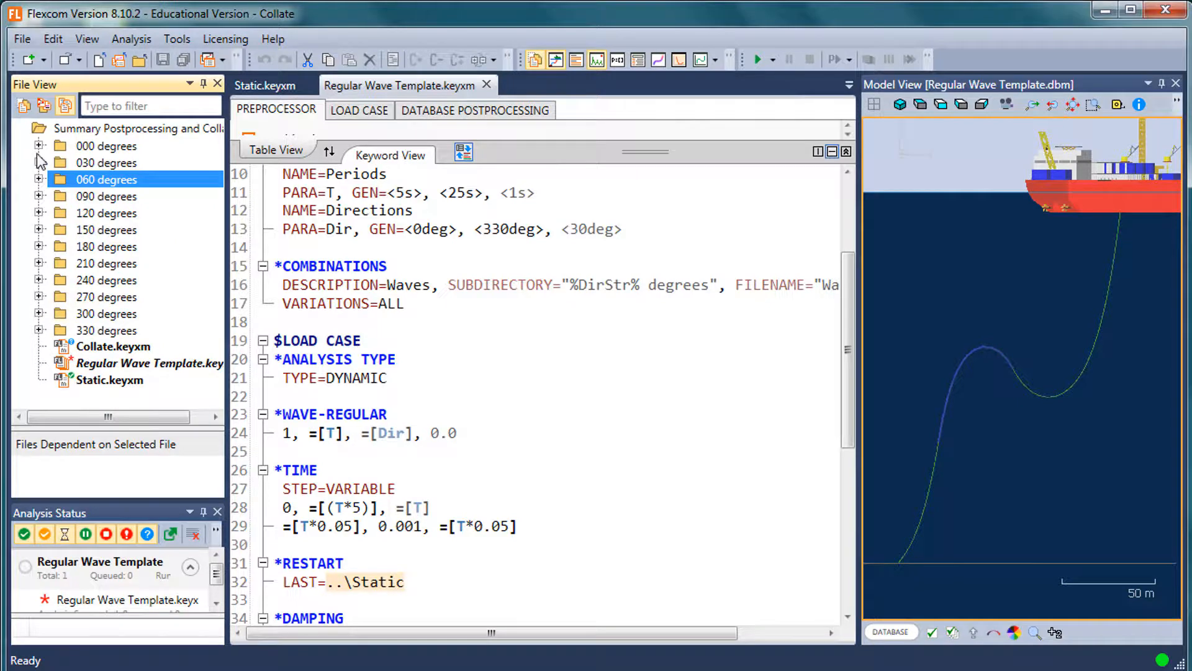
# Show all files in the 000 degrees folder and view the Wave 10s effective tension timetrace and bending moment envelope plots
pyautogui.click(39, 146)
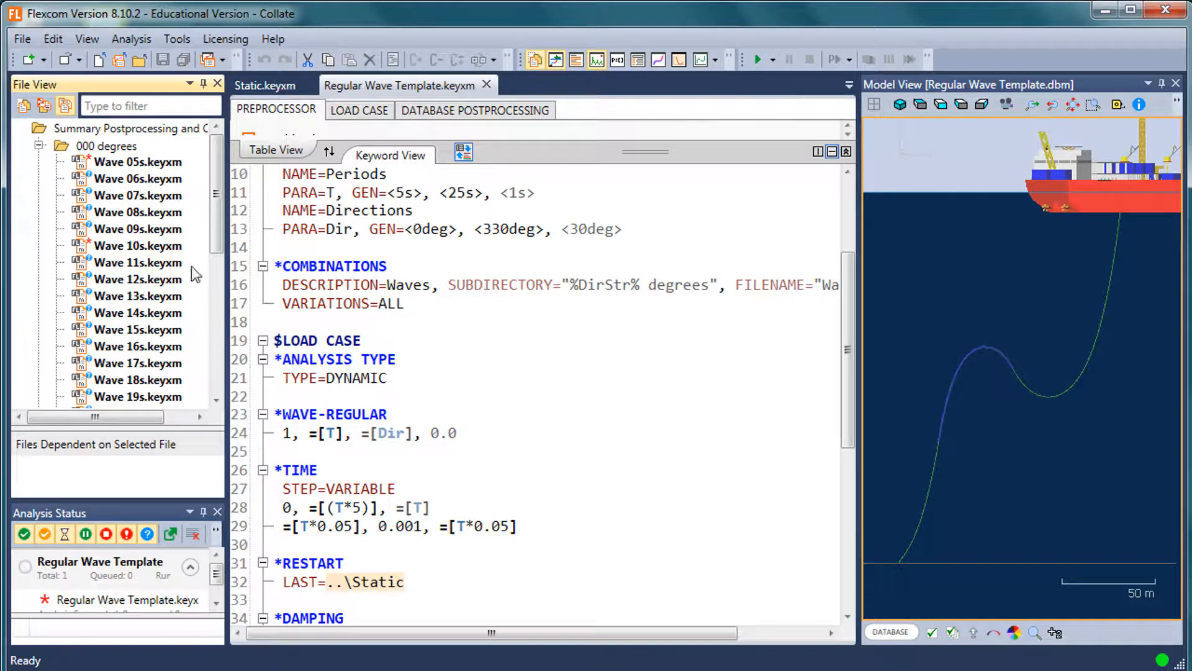
pyautogui.click(44, 106)
pyautogui.scroll(-6, 217, 338)
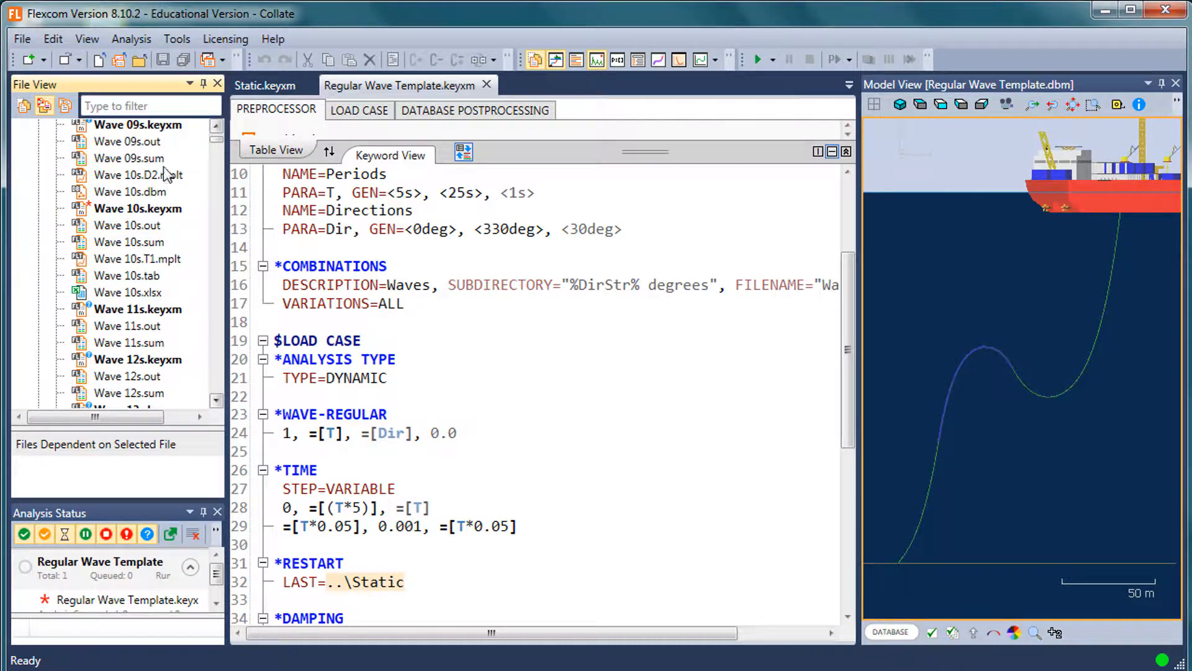
pyautogui.click(178, 262)
pyautogui.doubleClick(178, 262)
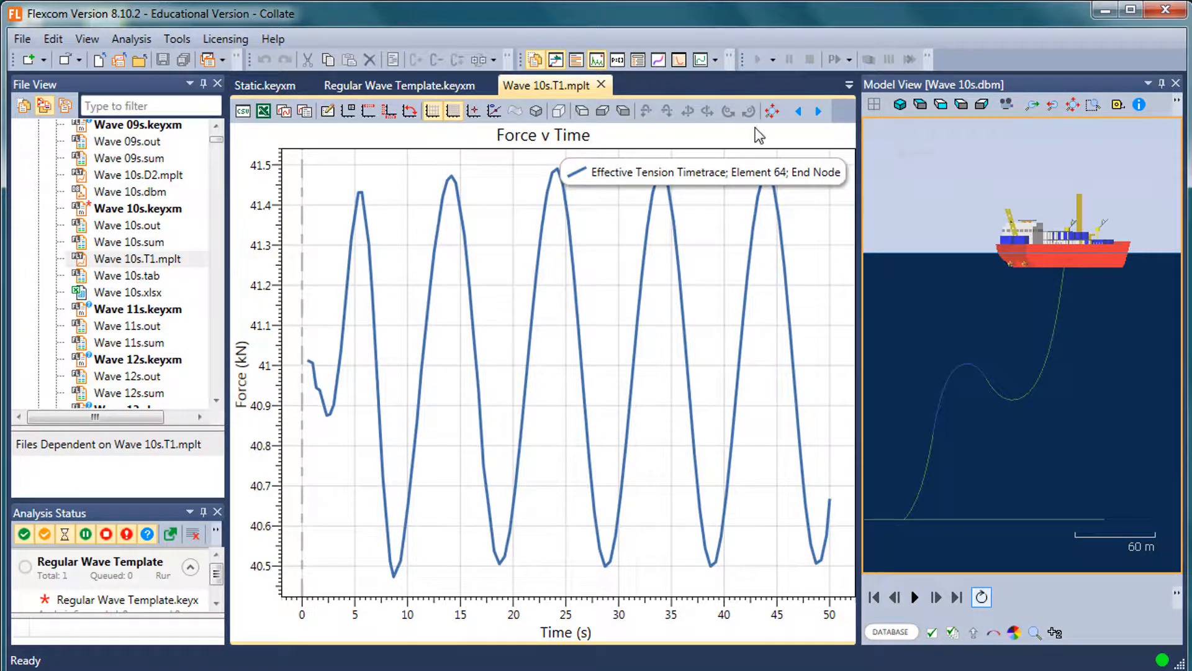
pyautogui.click(817, 112)
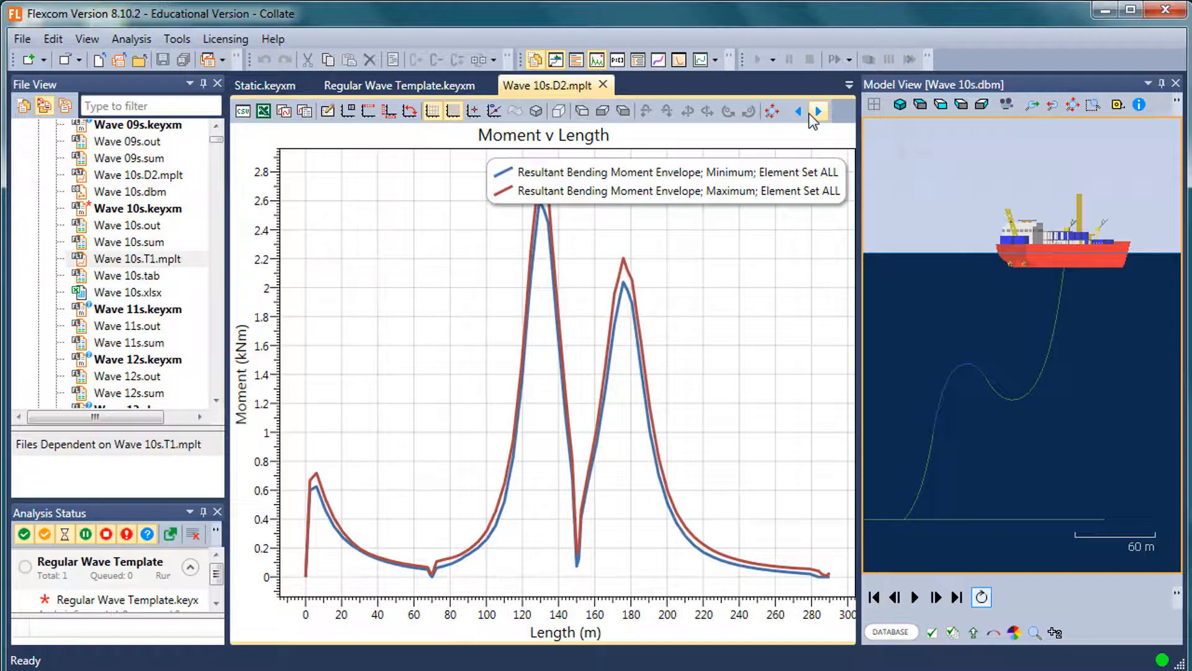
# Close the plot and the Regular Wave Template file, and open Wave 10s.keyxm from the 000 degrees folder
pyautogui.click(603, 84)
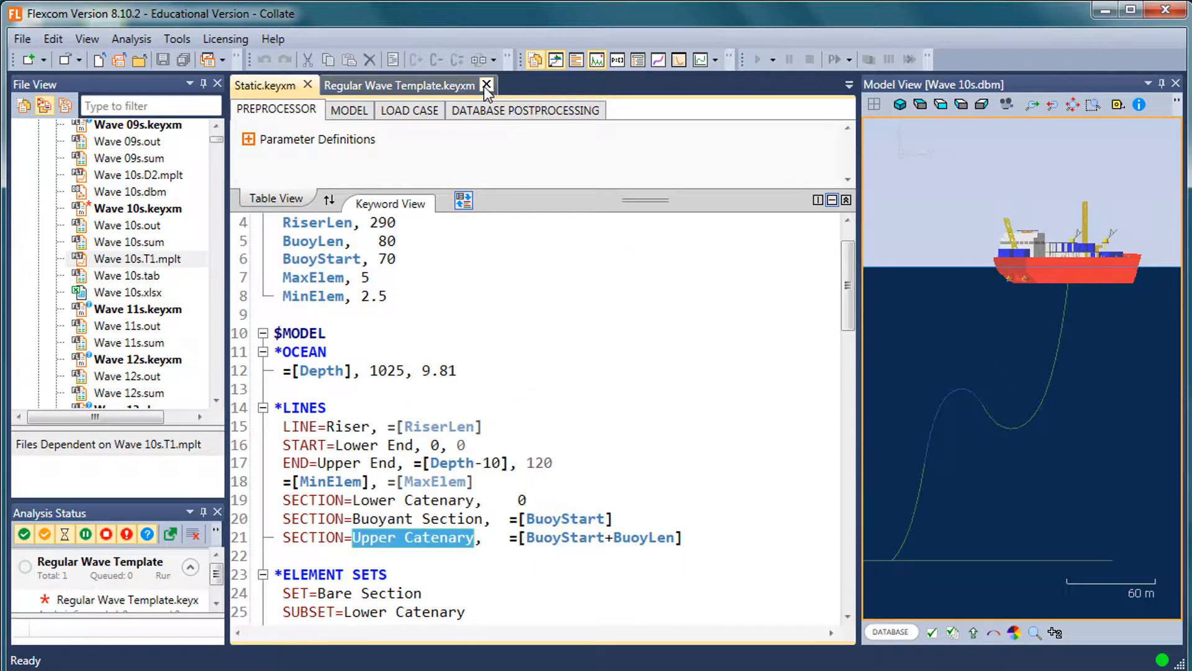
pyautogui.click(488, 85)
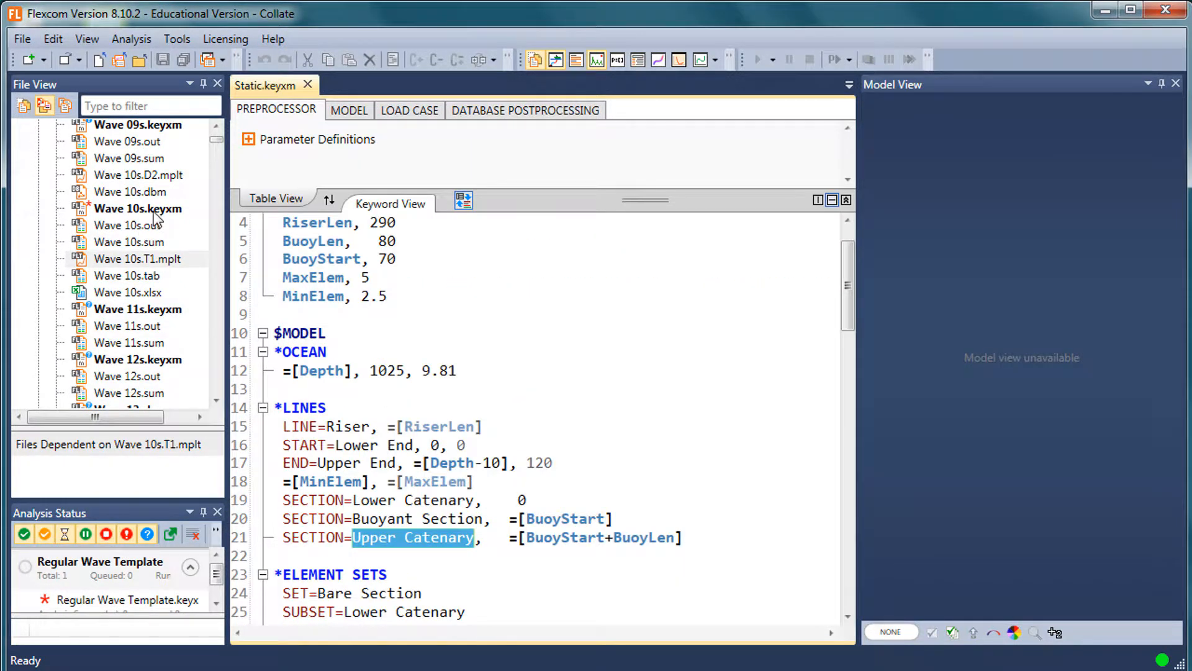
pyautogui.doubleClick(154, 210)
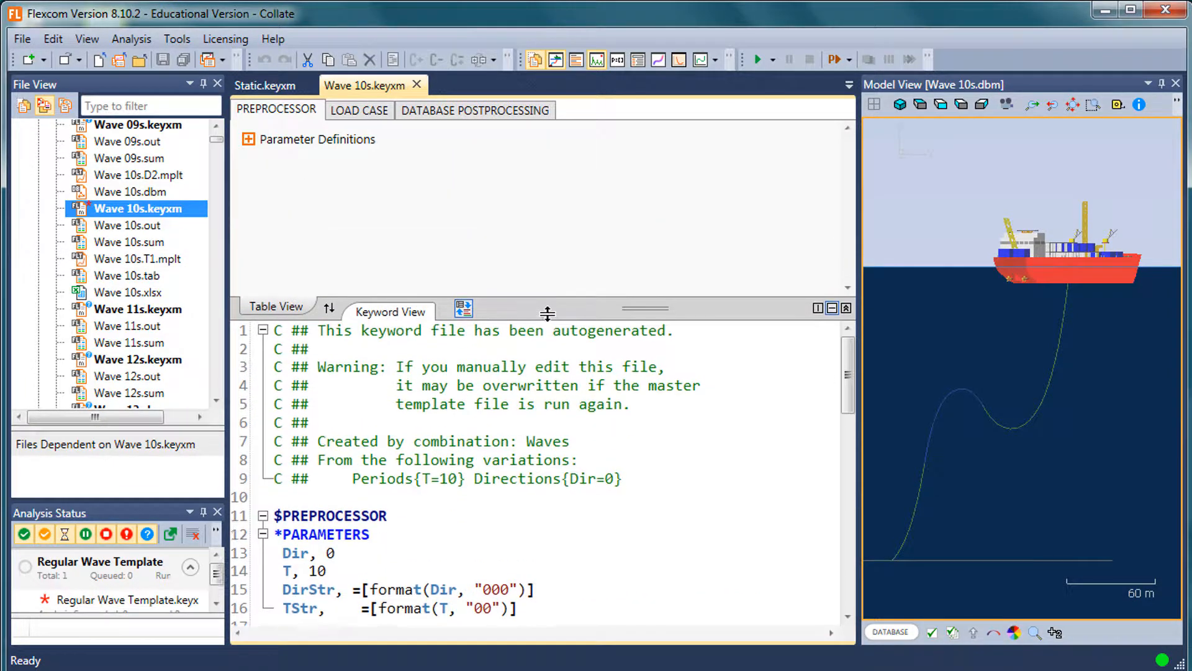
pyautogui.moveTo(555, 311); pyautogui.dragTo(555, 271)
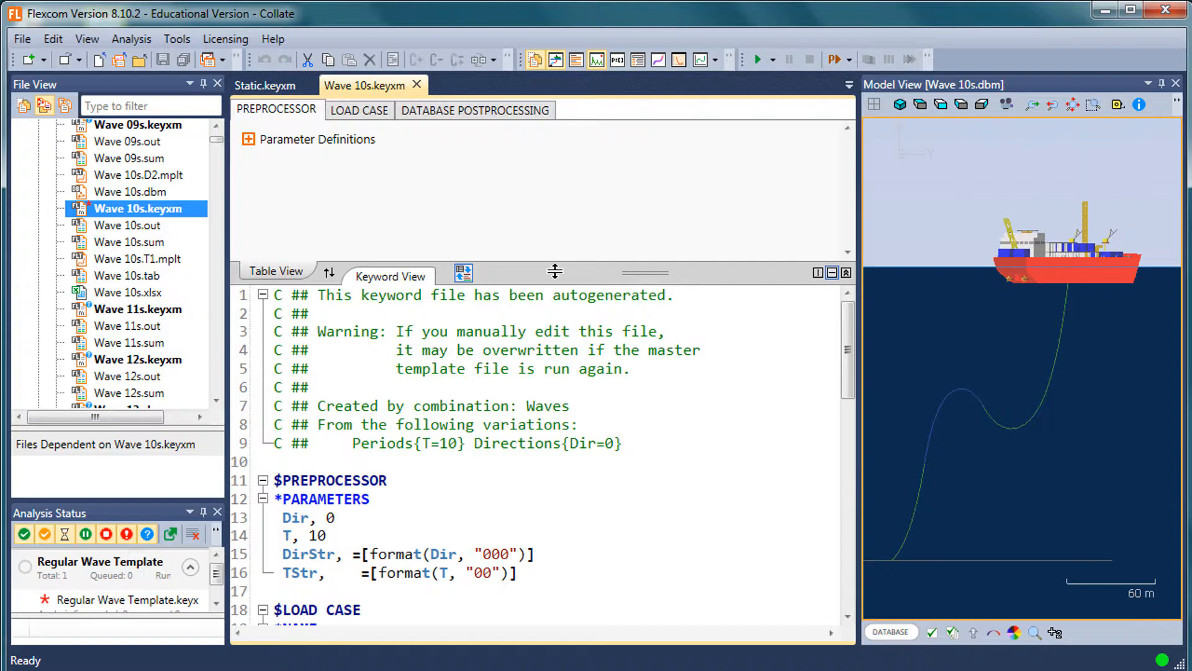
# Add a SUMMARY POSTPROCESSING section to the Wave 10s keyword file
pyautogui.click(593, 106)
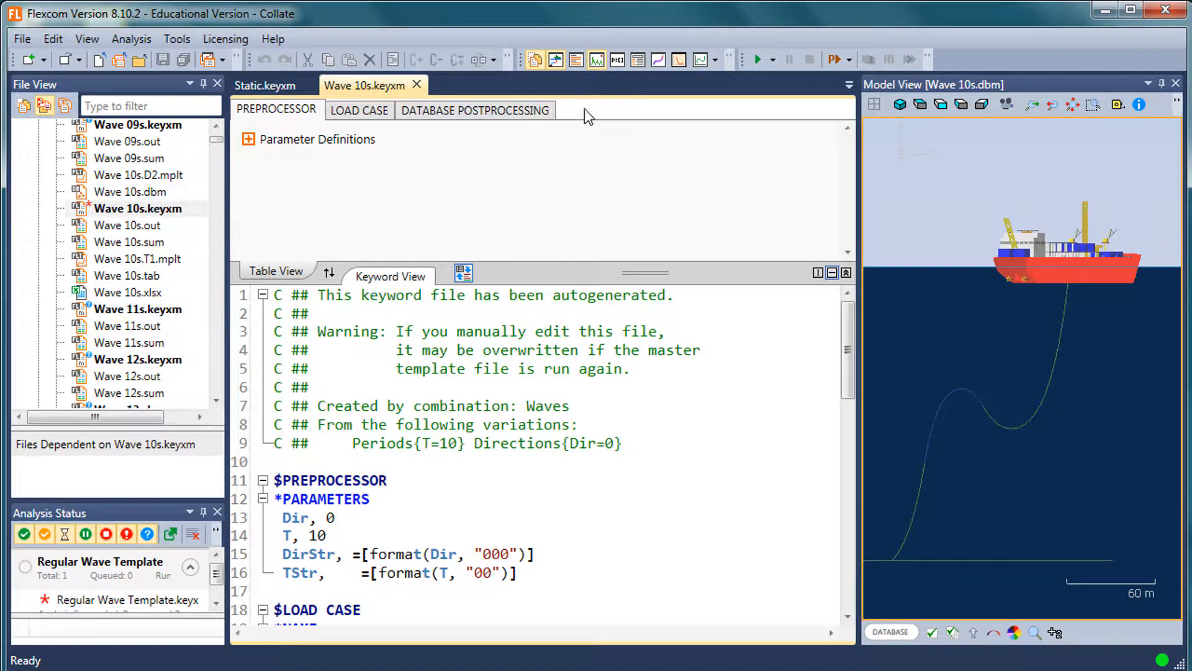
pyautogui.rightClick(583, 109)
pyautogui.moveTo(647, 118)
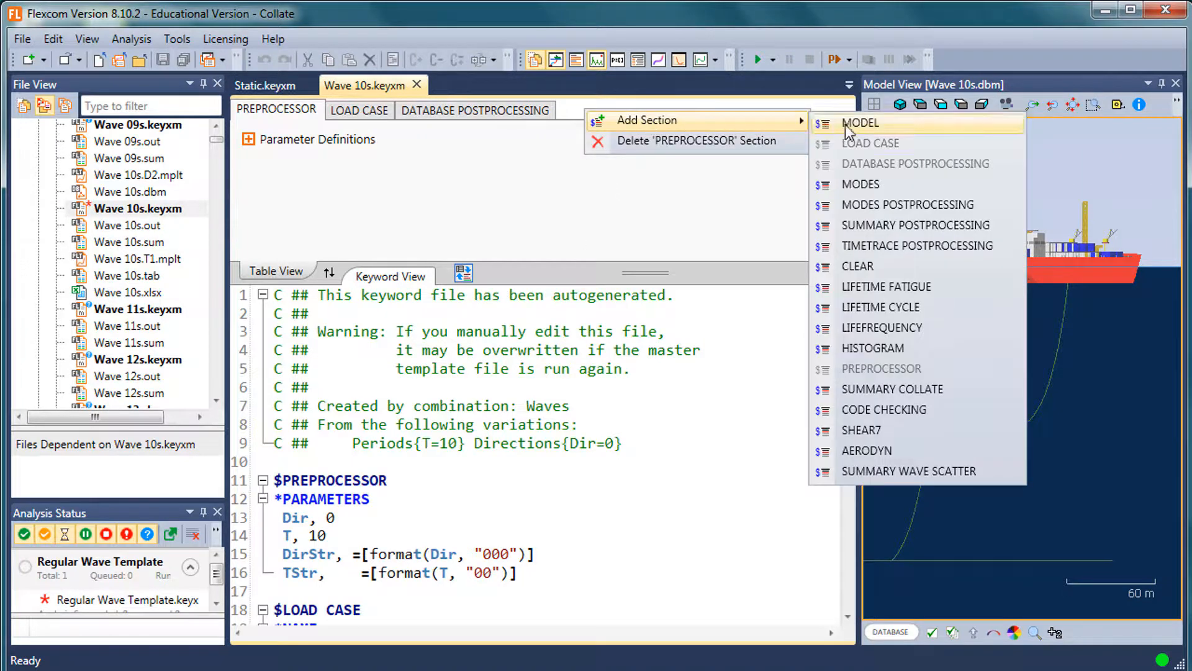
pyautogui.click(888, 227)
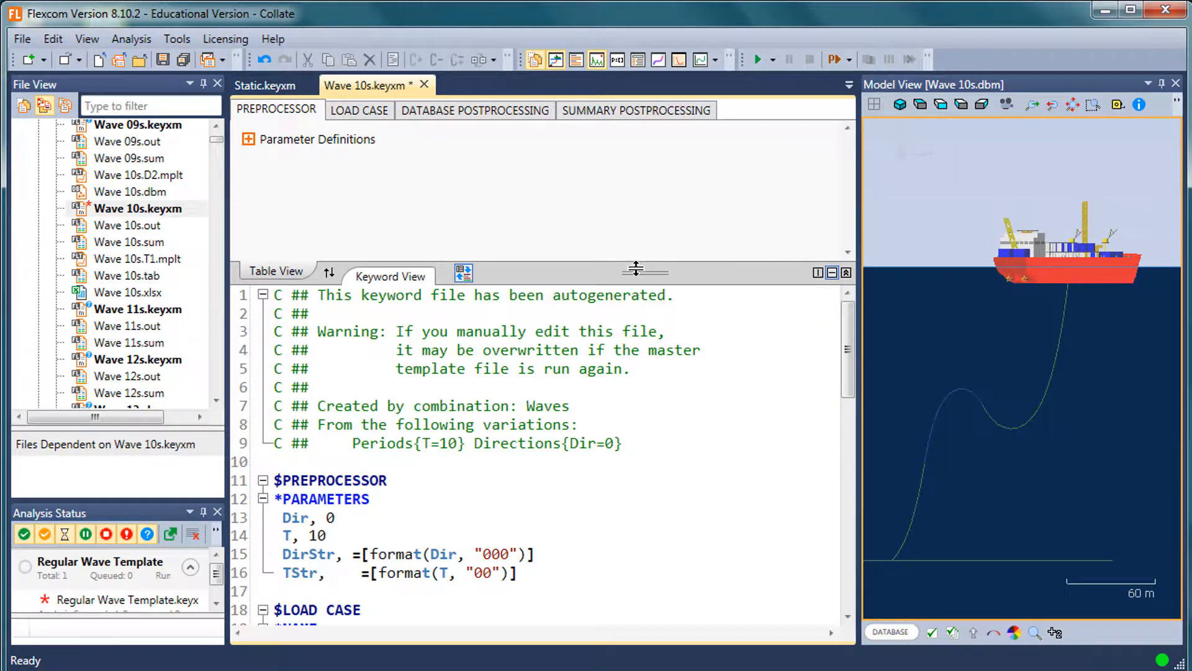
# Insert five blank lines below the $SUMMARY POSTPROCESSING heading at the end of the keyword file
pyautogui.moveTo(636, 271); pyautogui.dragTo(638, 243)
pyautogui.hotkey('ctrl', 'End')
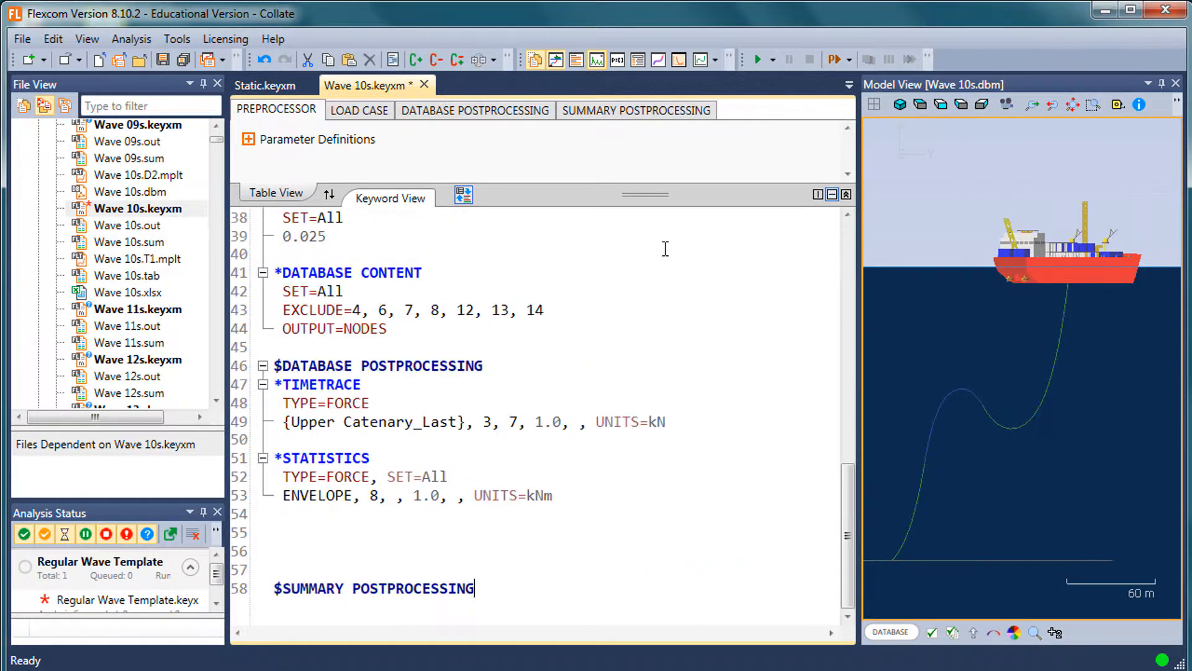
pyautogui.press('Return')
pyautogui.press('Return')
pyautogui.press('Return')
pyautogui.press('Return')
pyautogui.press('Return')
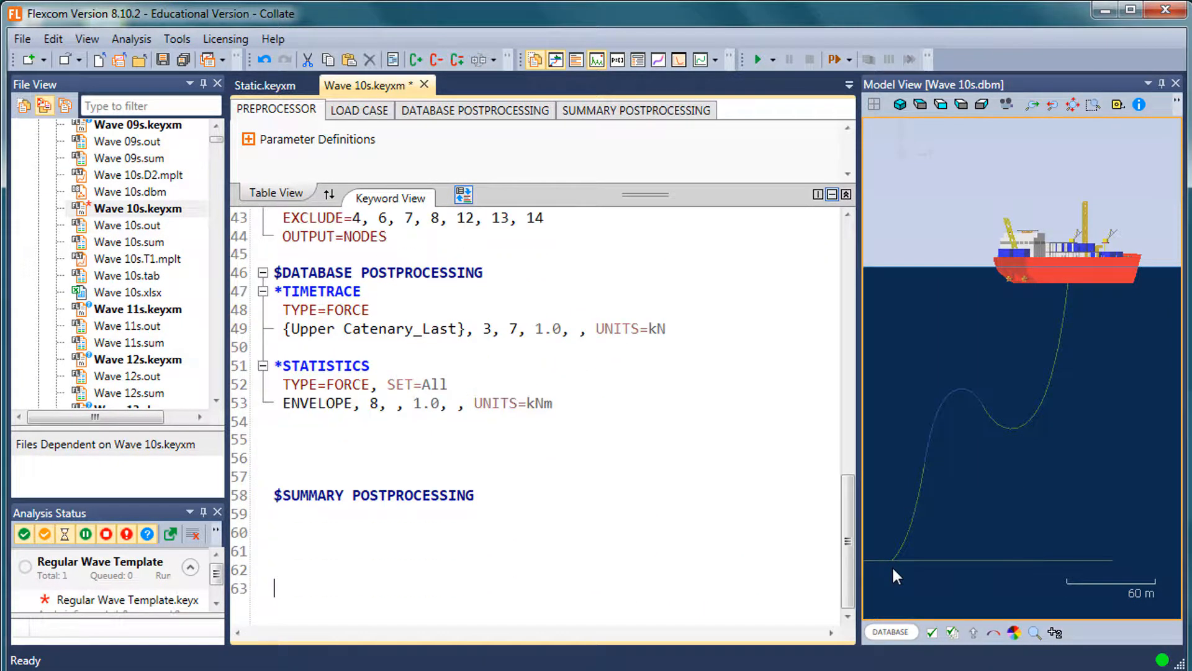
# Add a Force feature to the summary postprocessing section and expand its table
pyautogui.moveTo(617, 188); pyautogui.dragTo(617, 248)
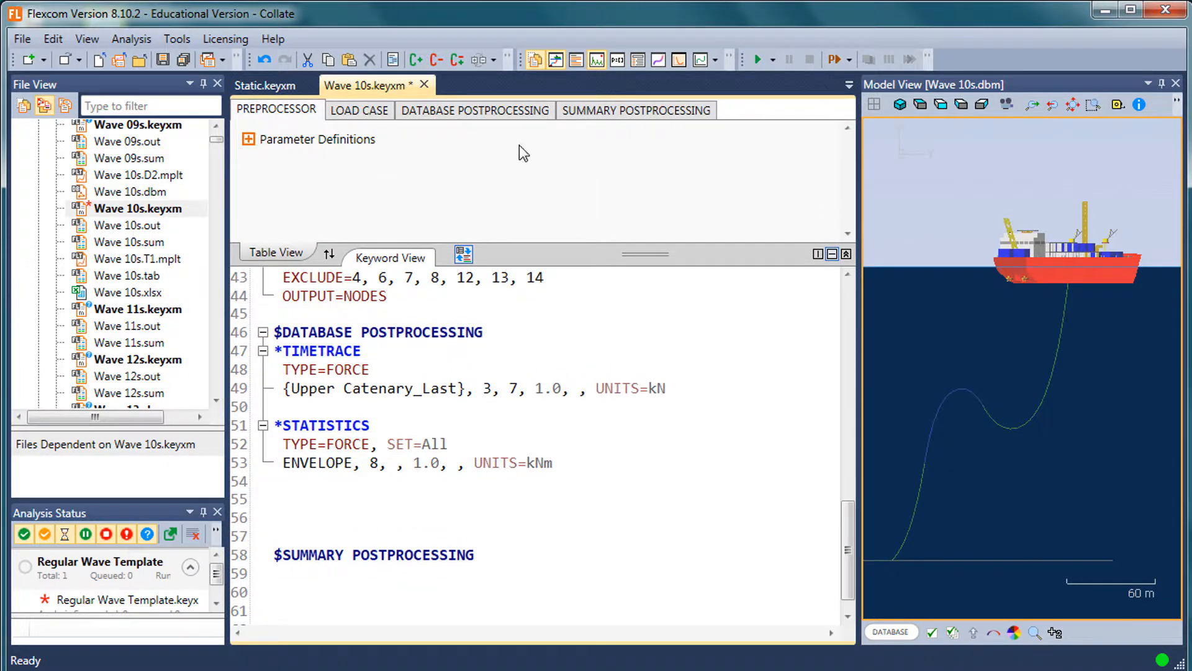
pyautogui.click(559, 113)
pyautogui.rightClick(287, 148)
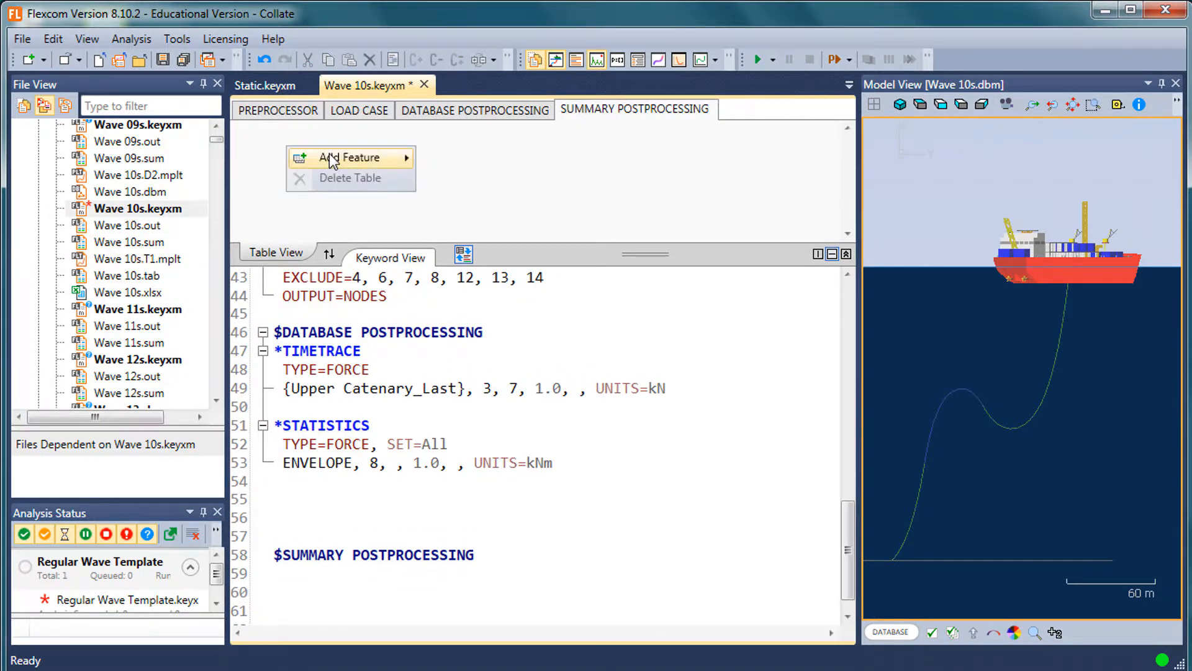
pyautogui.moveTo(329, 155)
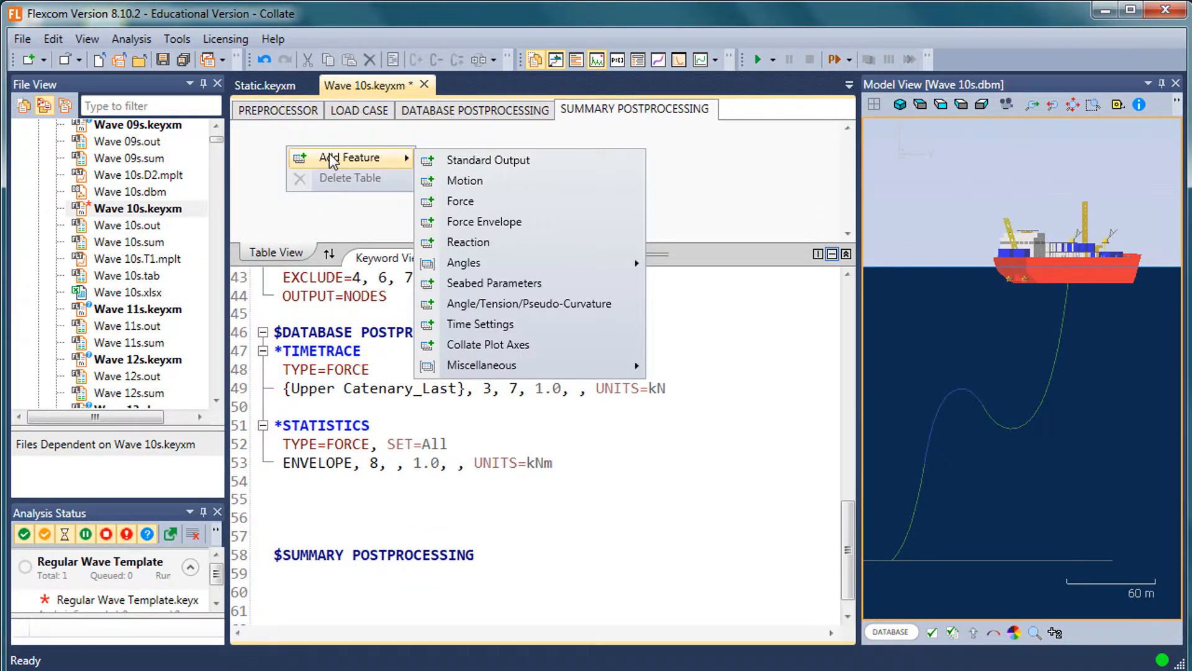
pyautogui.click(486, 203)
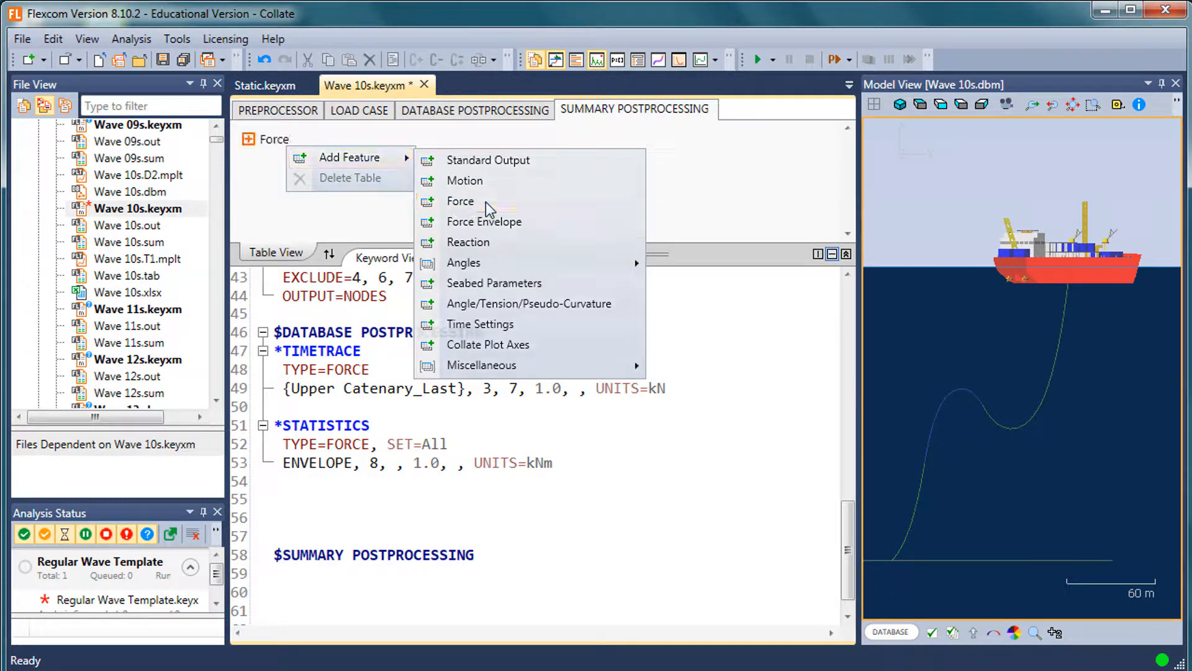
pyautogui.click(291, 192)
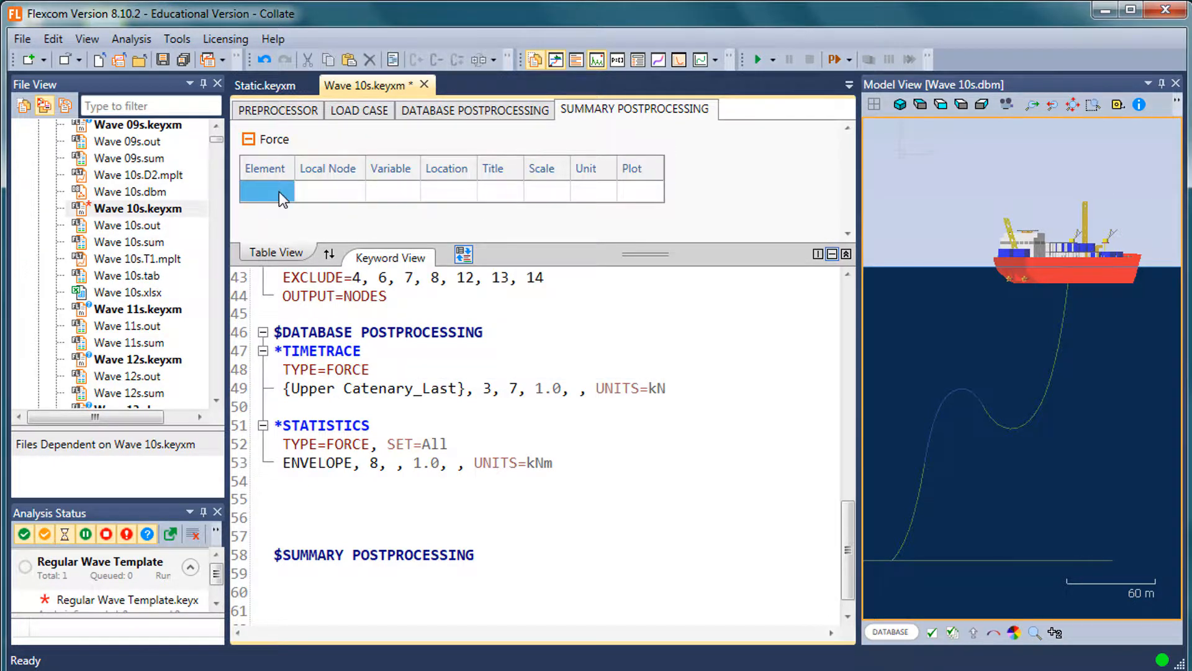
# Define the Force entry as the effective tension at the last node of element {Upper Catenary_Last}
pyautogui.click(278, 191)
pyautogui.click(287, 192)
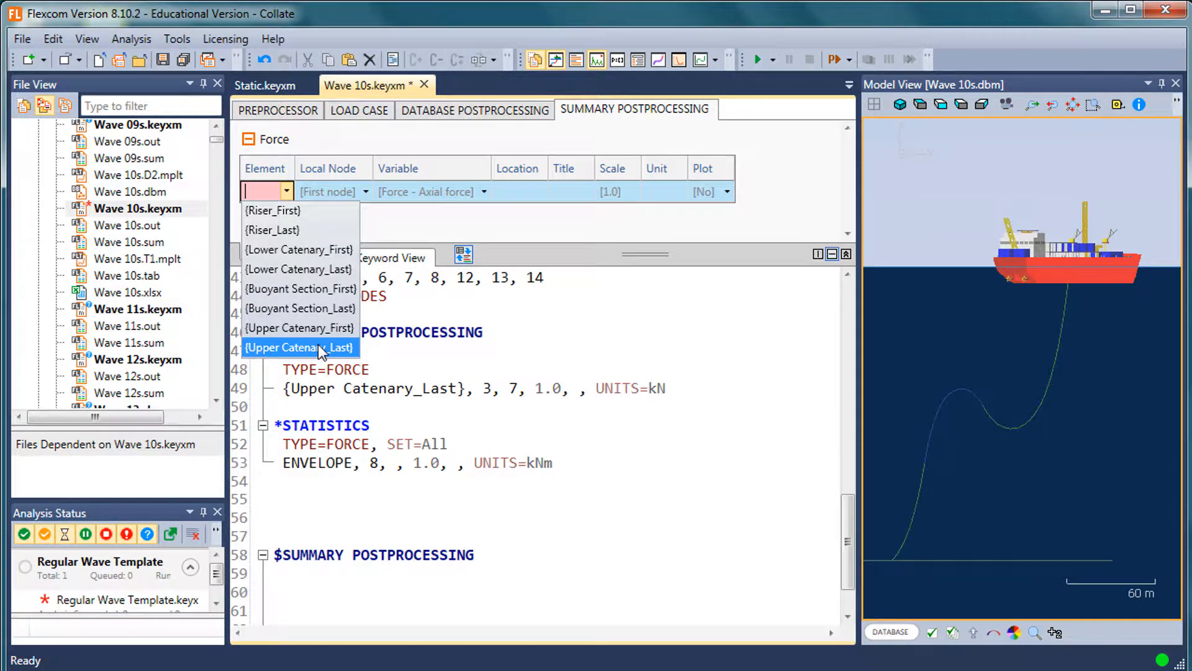
pyautogui.click(345, 350)
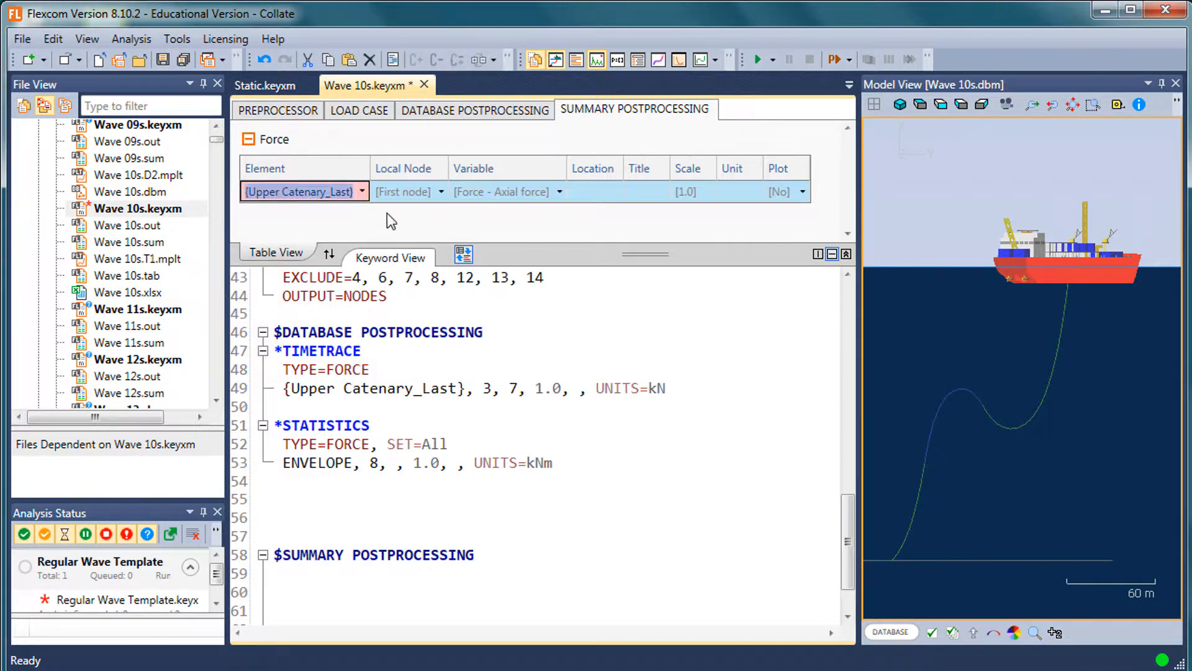
pyautogui.click(437, 193)
pyautogui.click(439, 192)
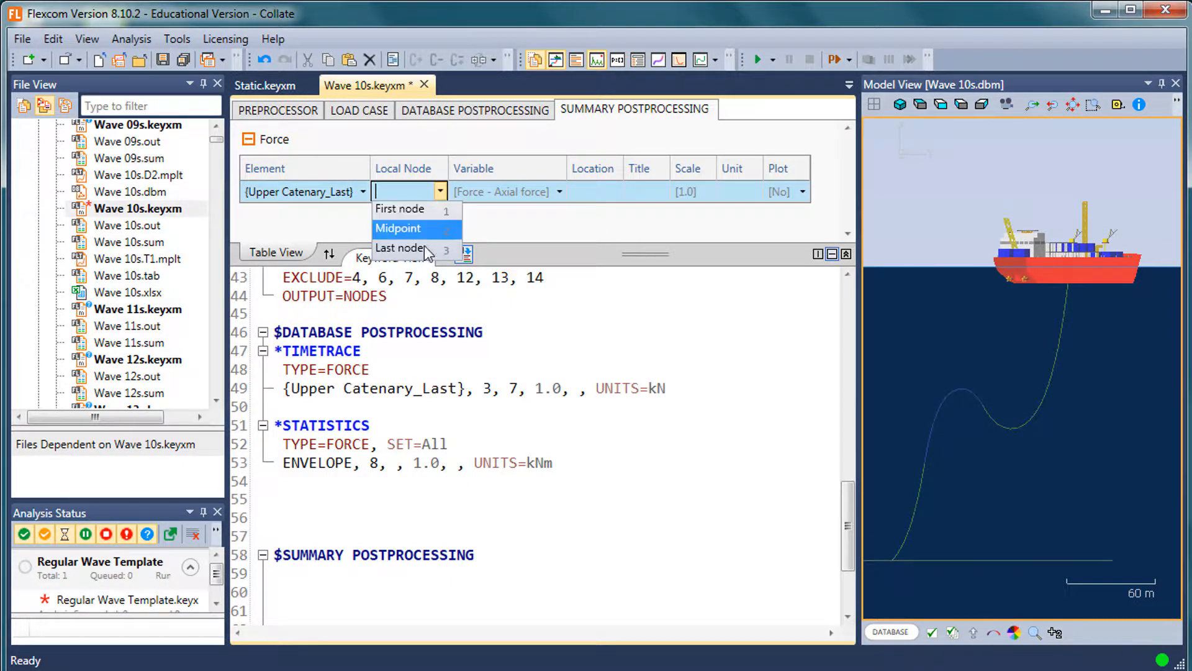
pyautogui.click(425, 247)
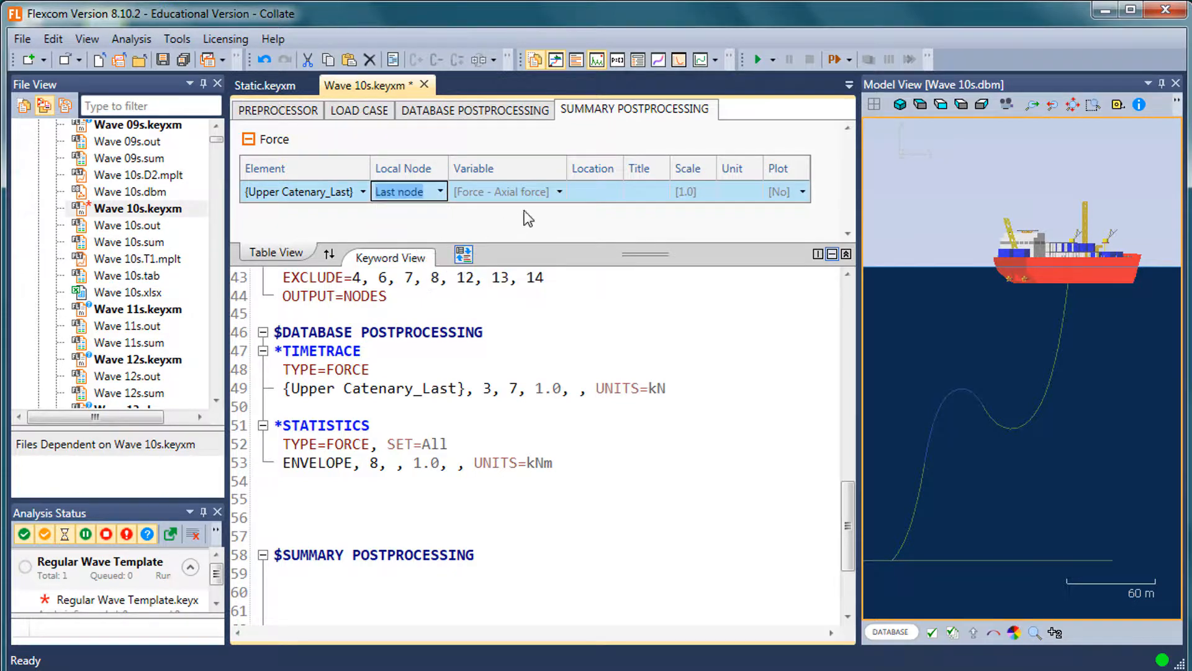
pyautogui.click(564, 190)
pyautogui.click(558, 191)
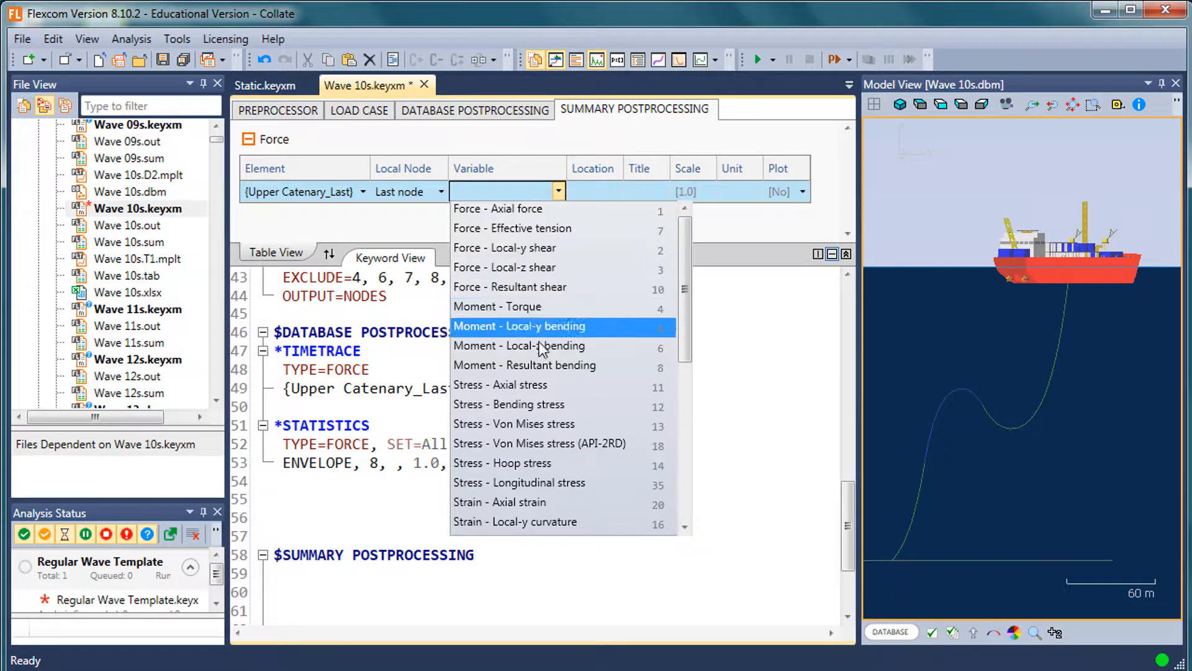
pyautogui.click(553, 228)
# Give the Force entry the title Effective Tension and the unit kN
pyautogui.click(617, 189)
pyautogui.click(683, 194)
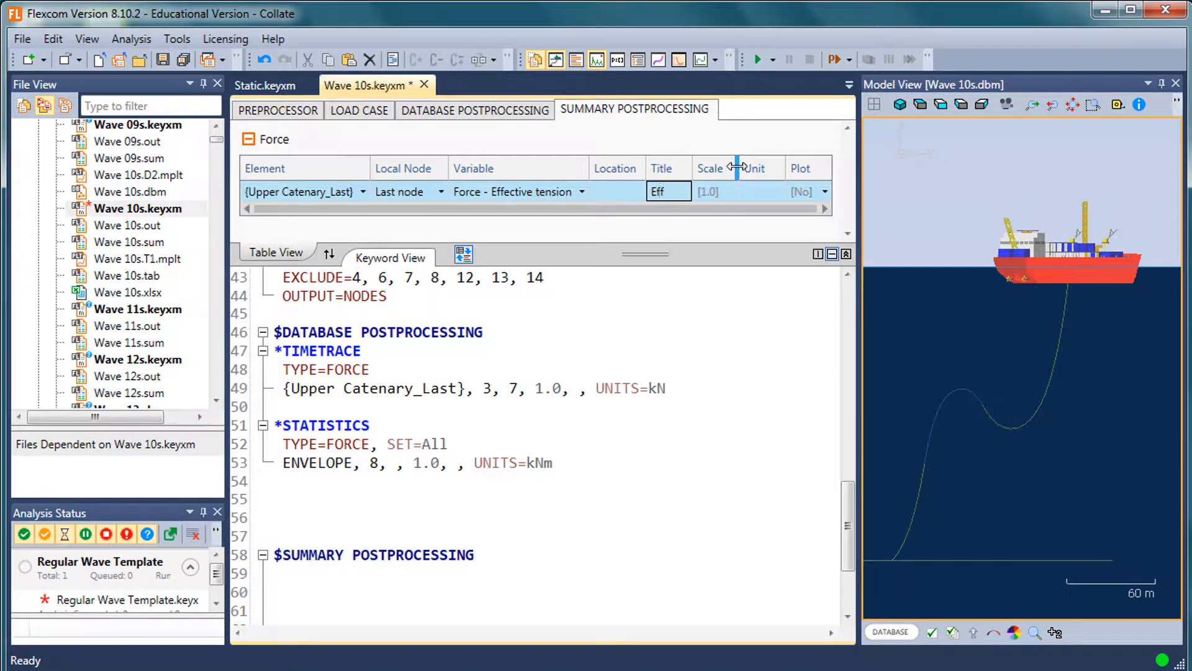
pyautogui.write('Effective Ten')
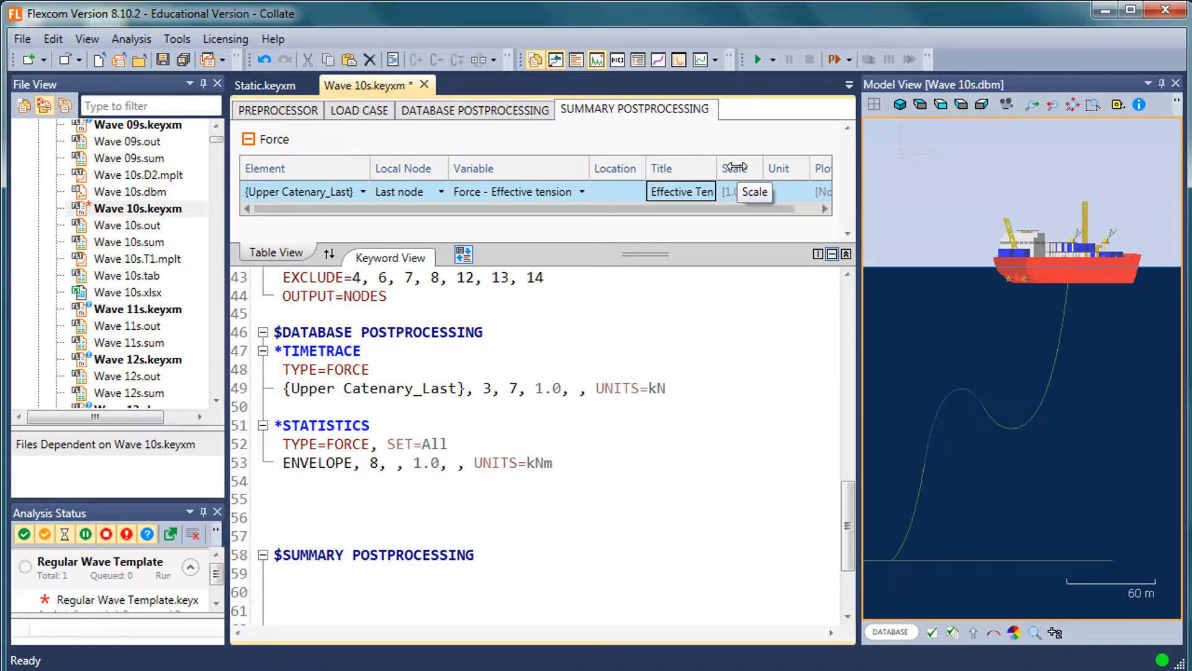
pyautogui.write('sion Timetr')
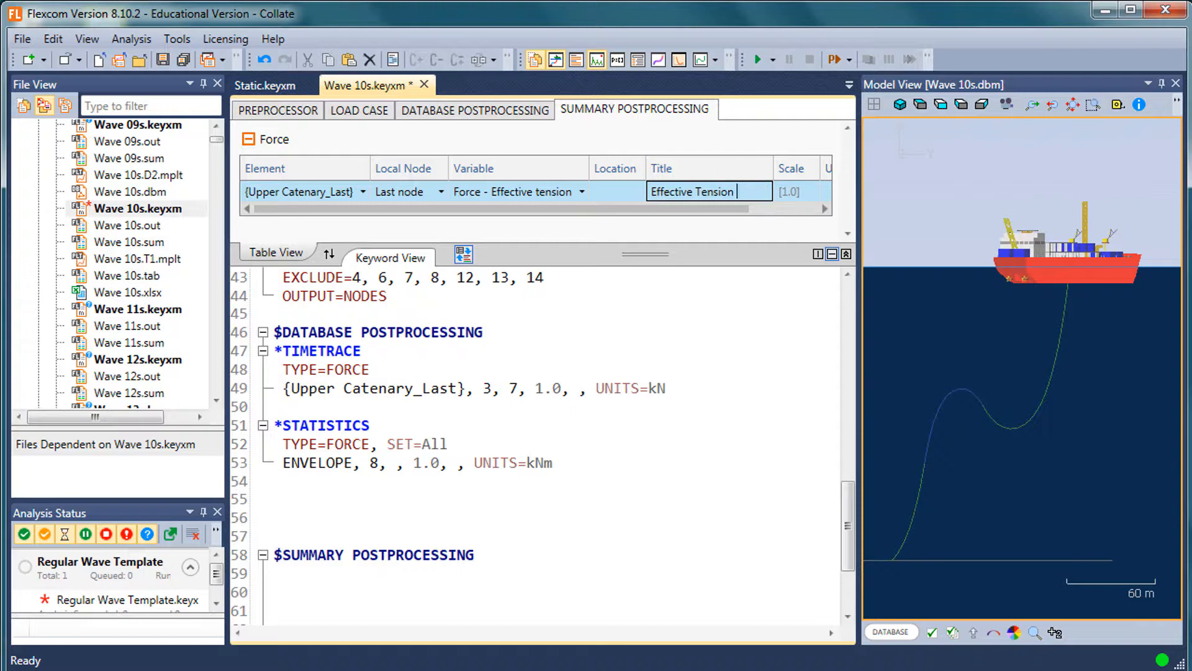
pyautogui.click(774, 209)
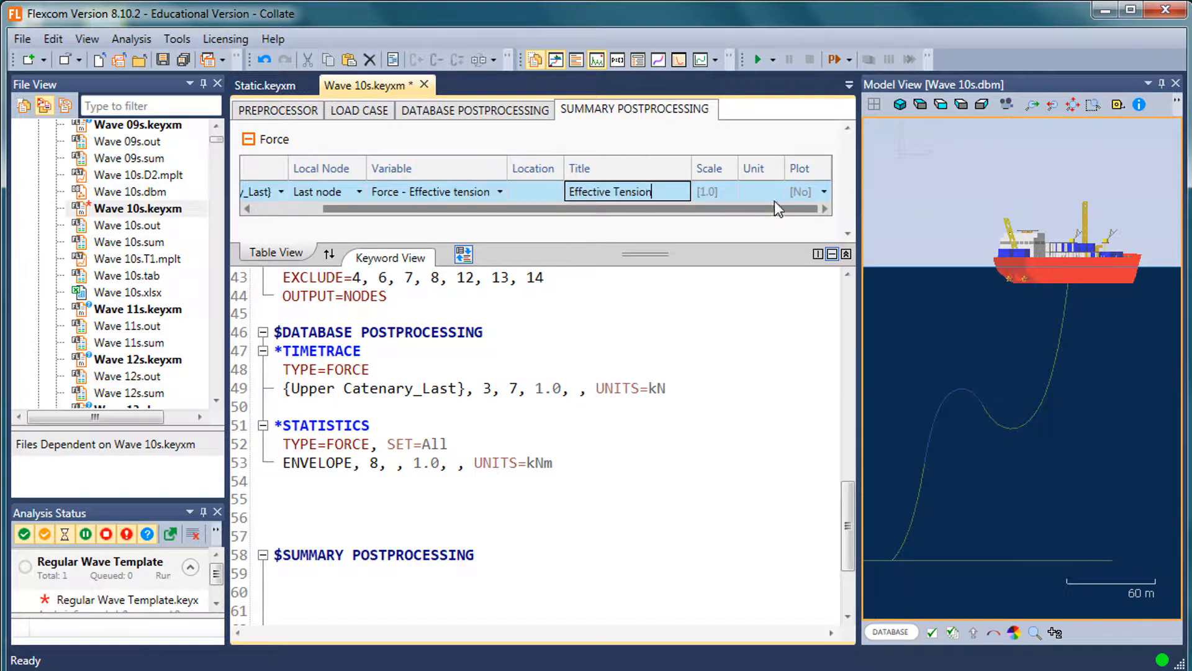
pyautogui.click(777, 190)
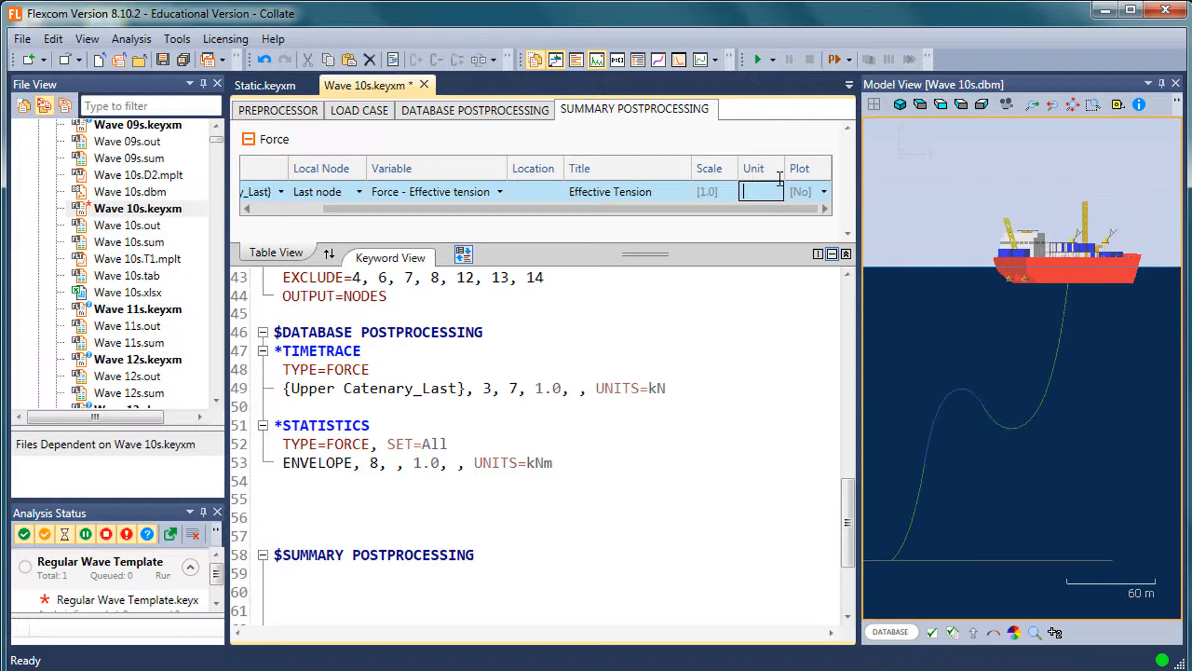
pyautogui.write('kN')
pyautogui.press('Return')
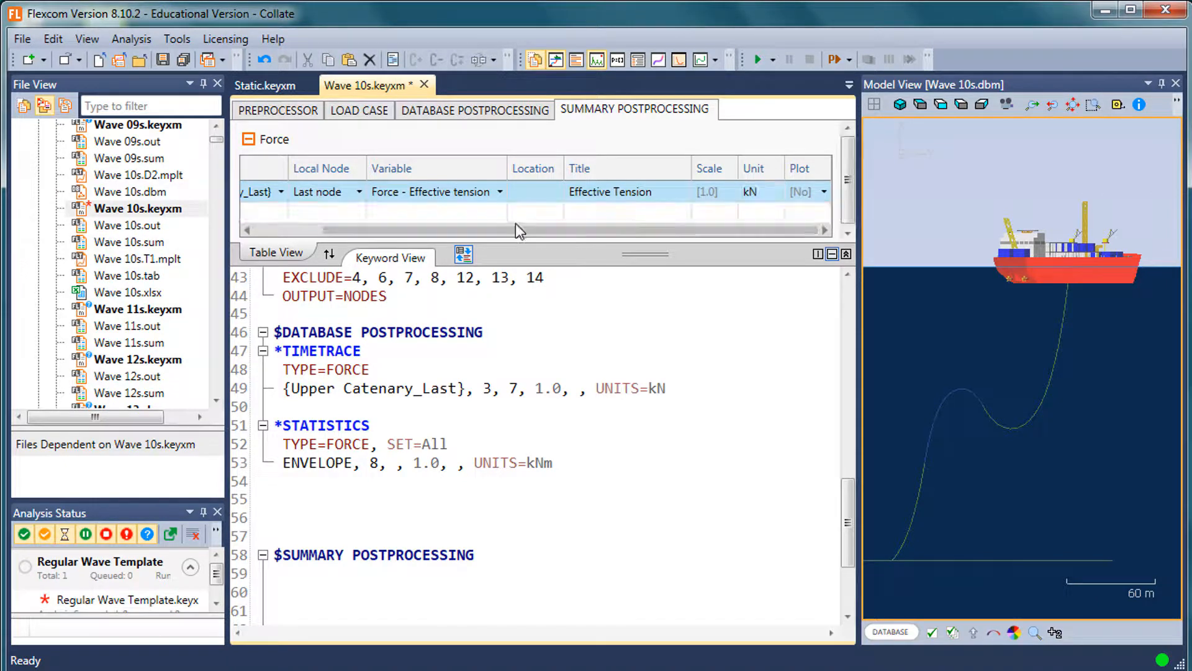
pyautogui.moveTo(522, 259); pyautogui.dragTo(519, 380)
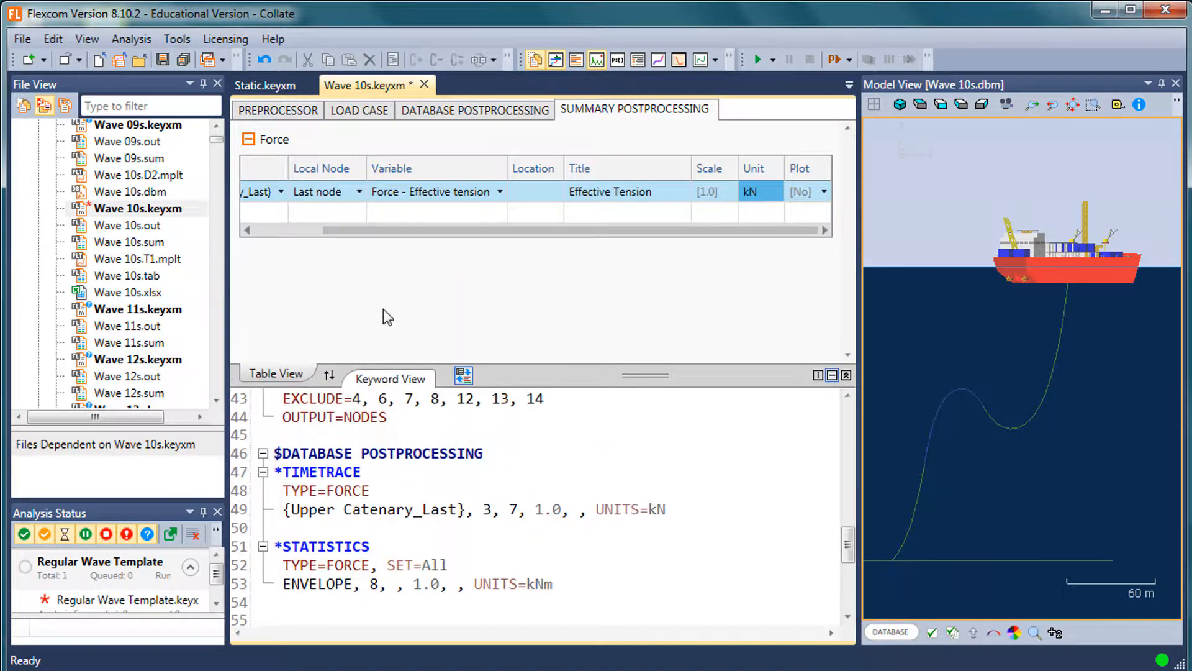
# Add a Force Envelope feature to the summary postprocessing section and set its element set to Riser
pyautogui.rightClick(321, 295)
pyautogui.moveTo(460, 299)
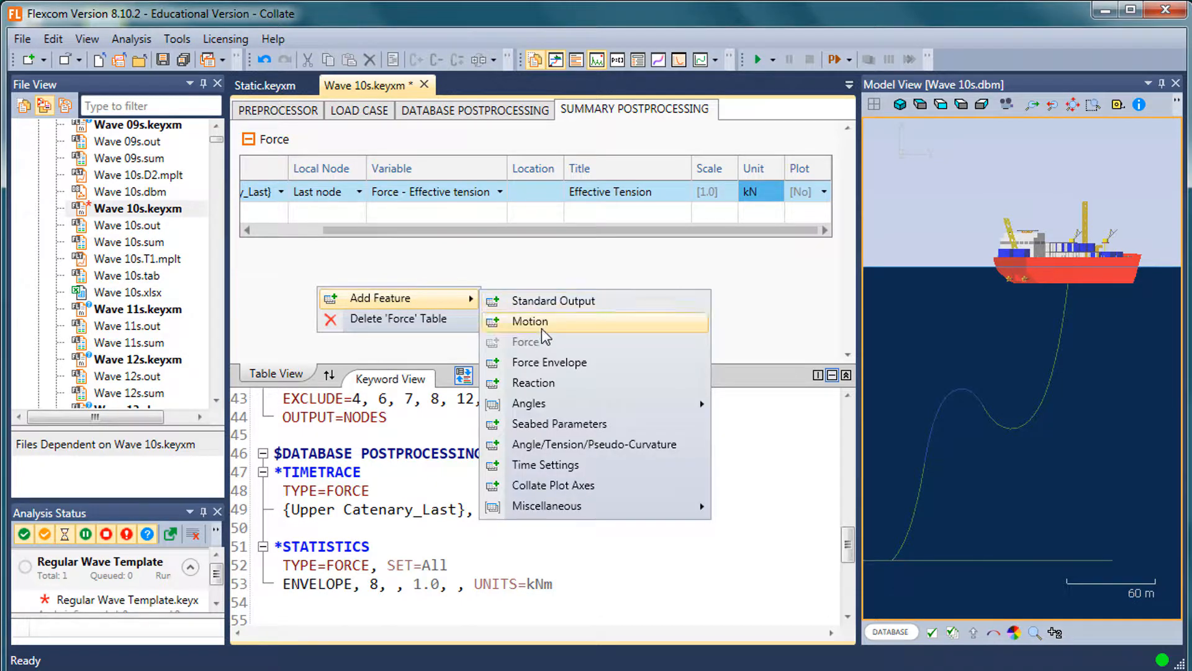
pyautogui.click(542, 363)
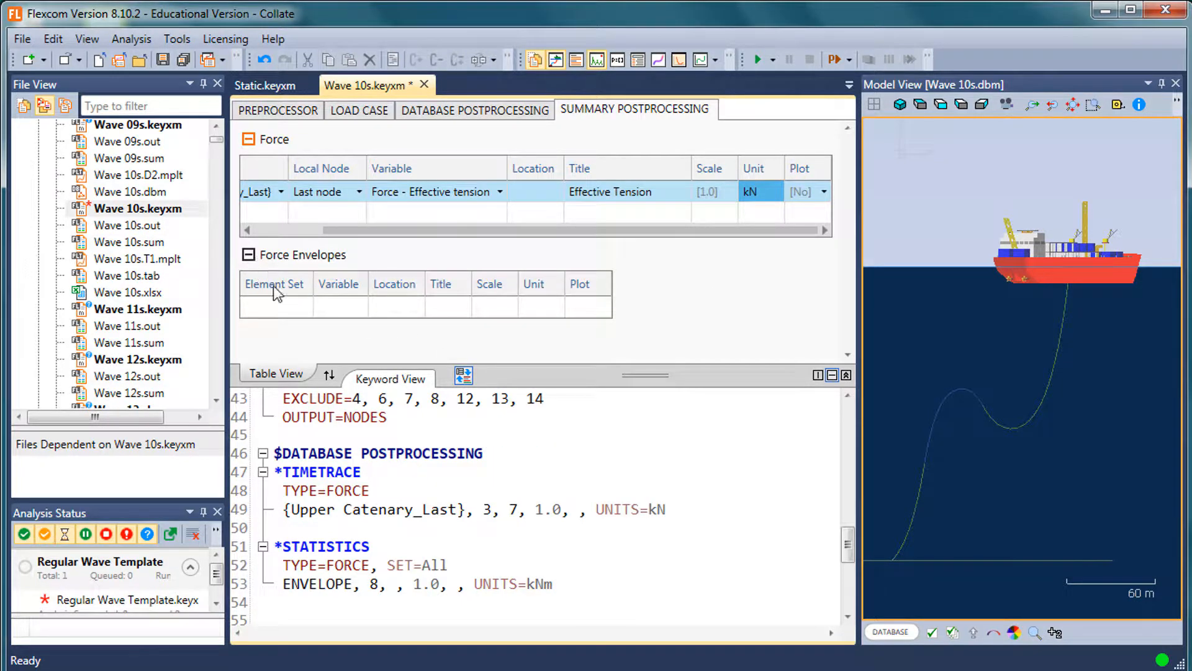
pyautogui.click(304, 311)
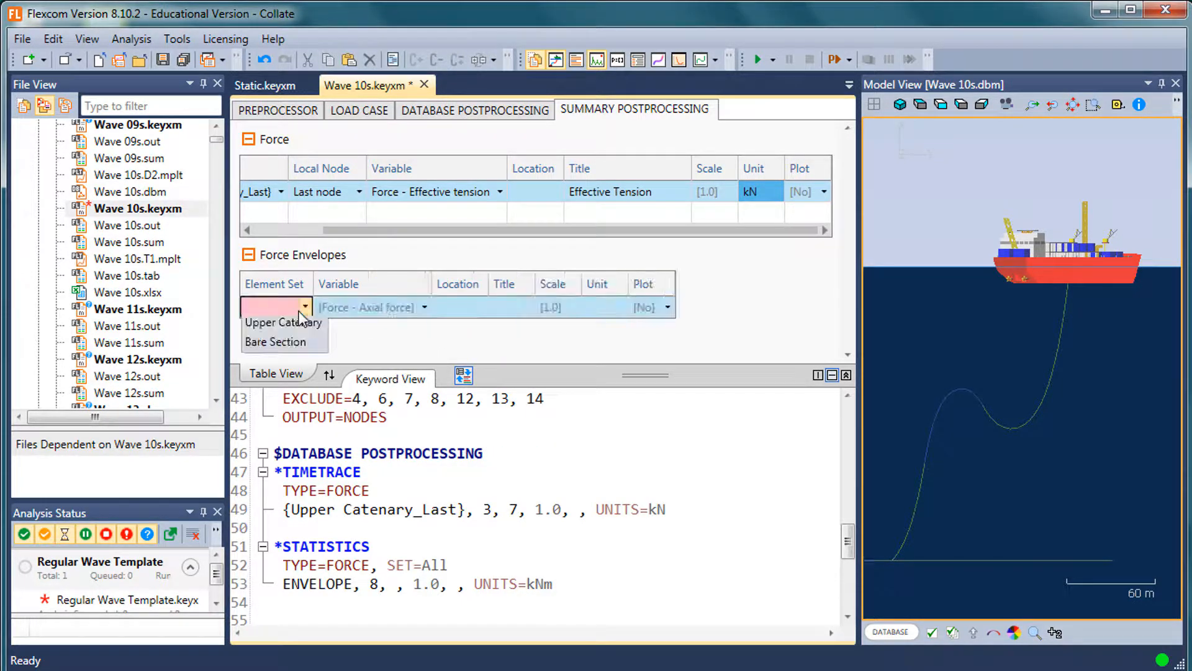
pyautogui.click(261, 345)
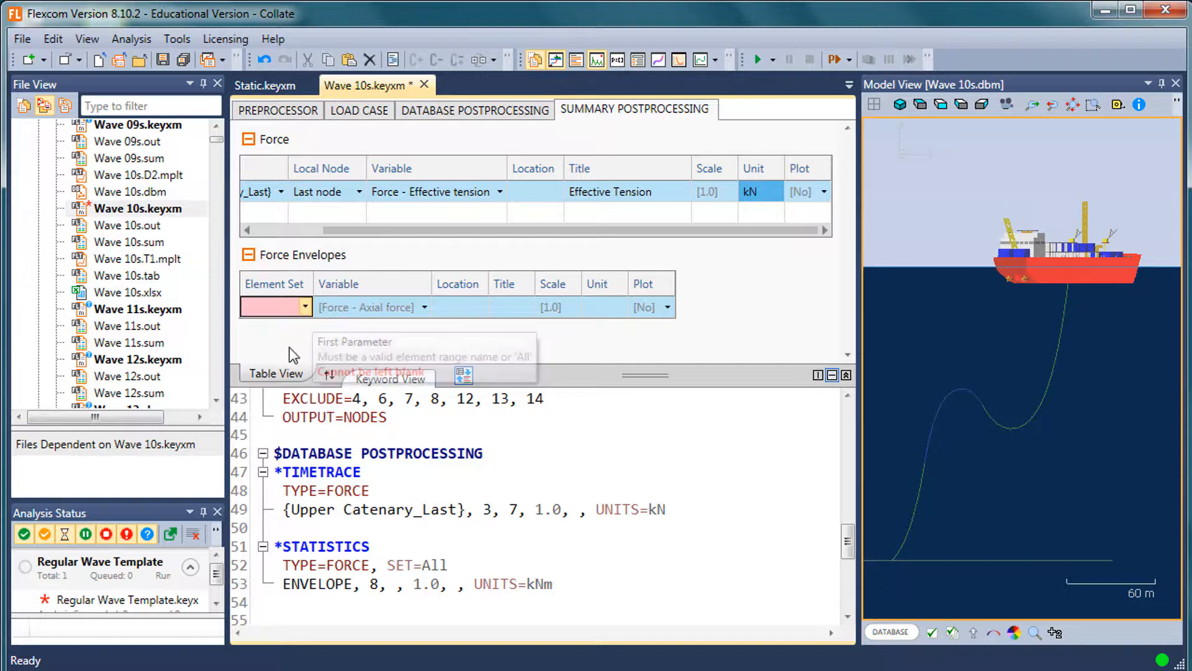
pyautogui.click(261, 230)
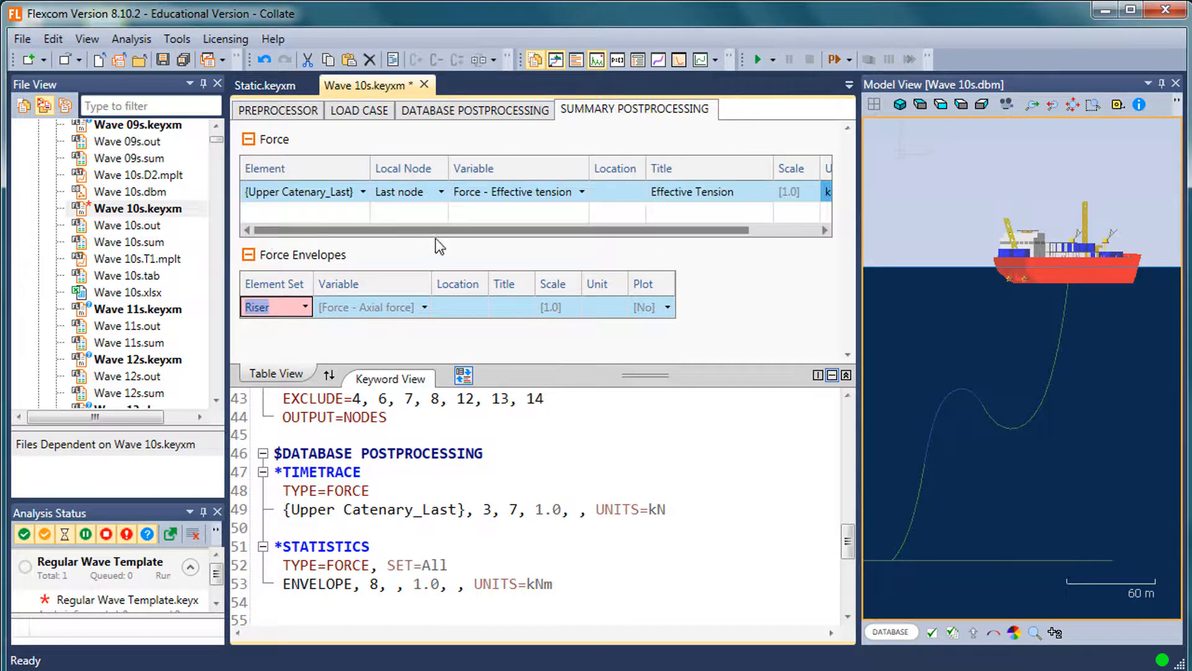
pyautogui.click(434, 211)
# Set the Riser force envelope's variable to Moment - Resultant bending and its unit to kNm
pyautogui.click(400, 308)
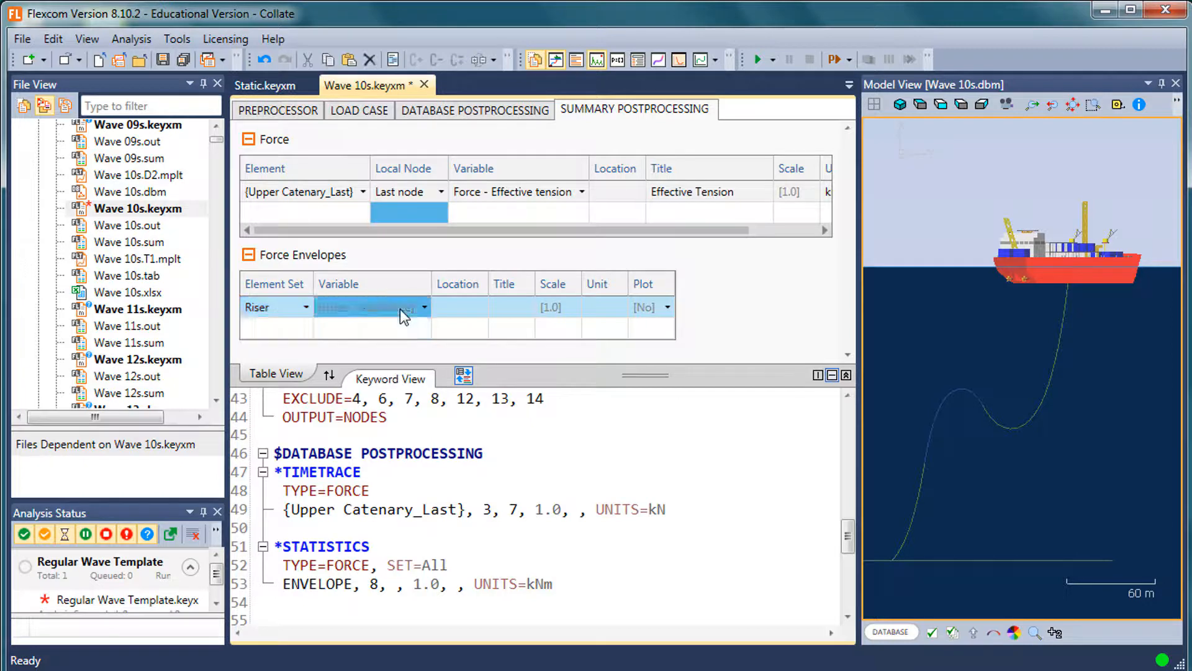
pyautogui.click(416, 307)
pyautogui.click(416, 306)
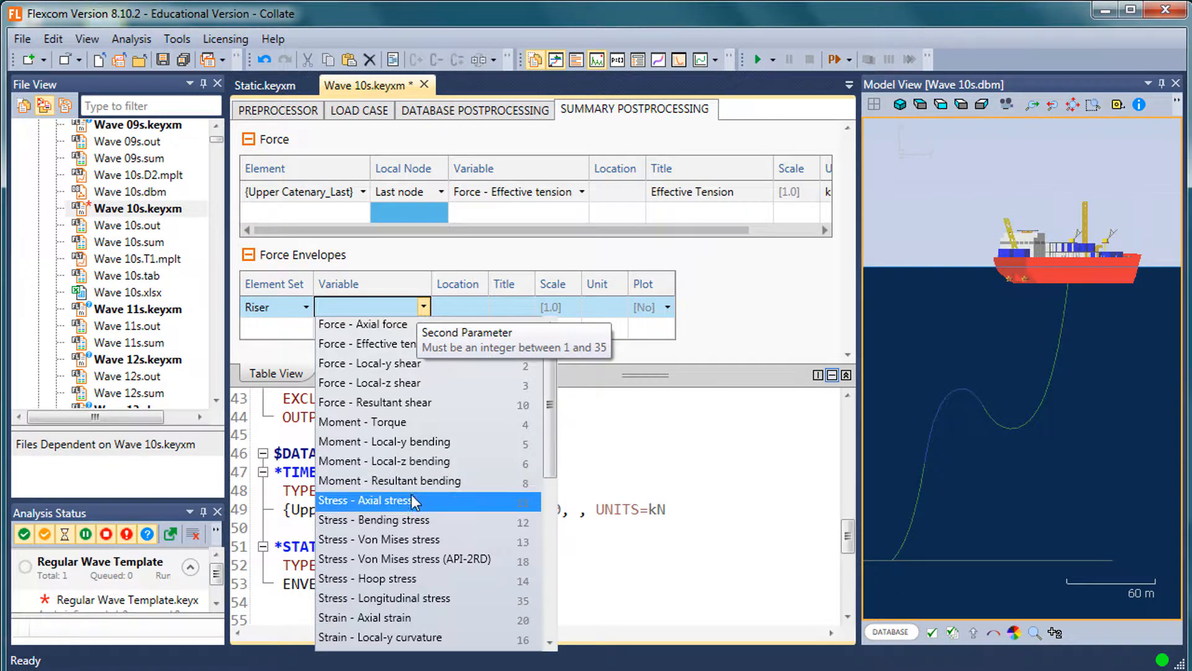
pyautogui.click(410, 468)
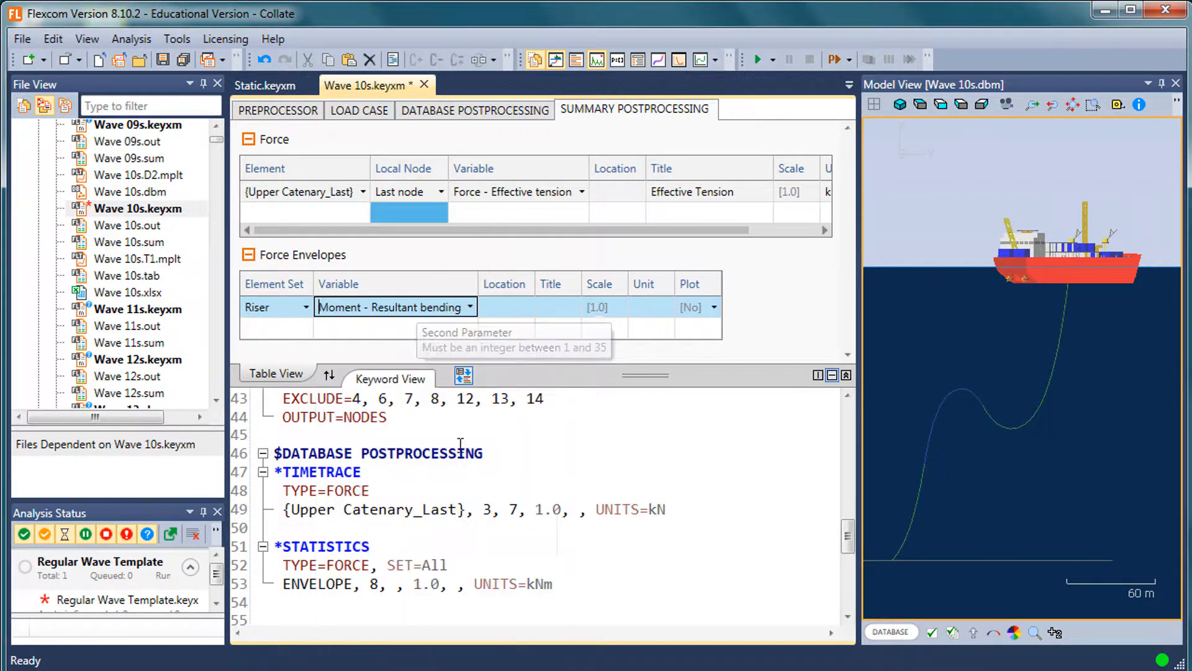
pyautogui.click(657, 307)
pyautogui.click(657, 307)
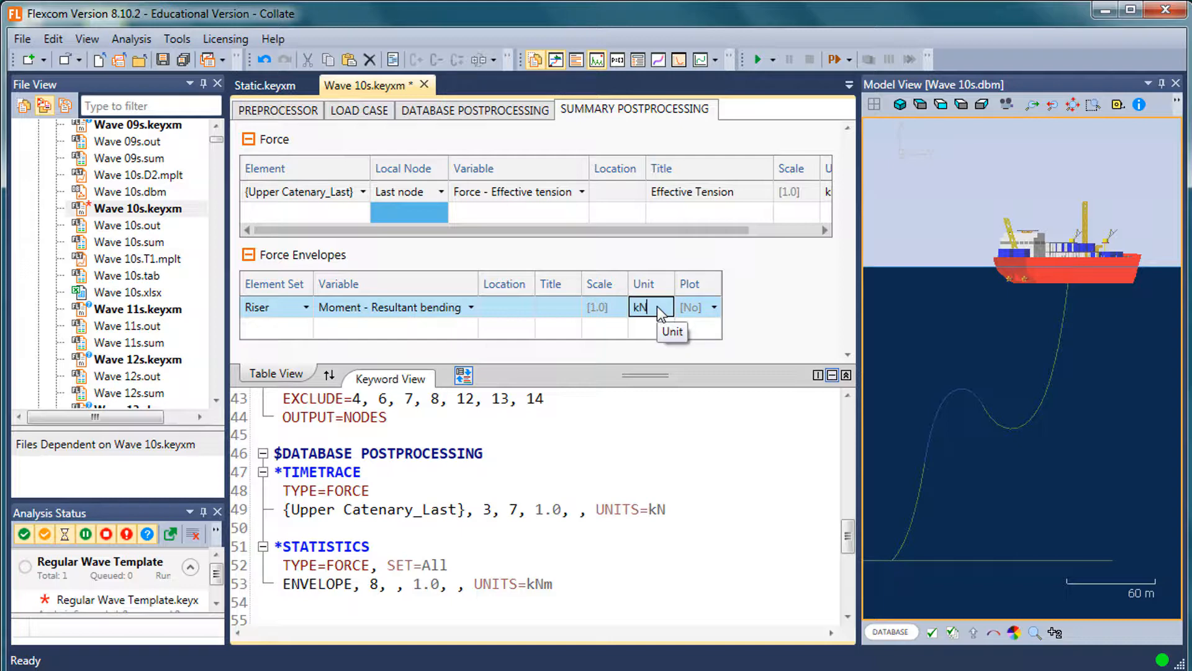
pyautogui.press('Return')
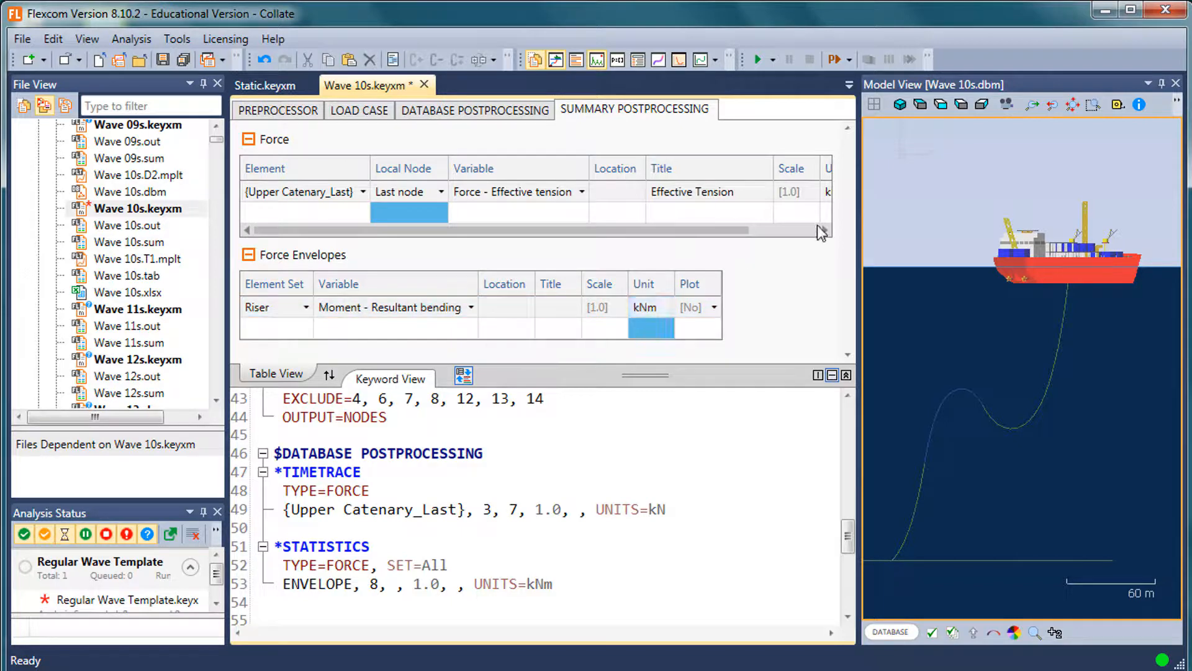
# Close the Model View to show the full Force table and check the Plot options of the Effective Tension entry
pyautogui.click(1175, 83)
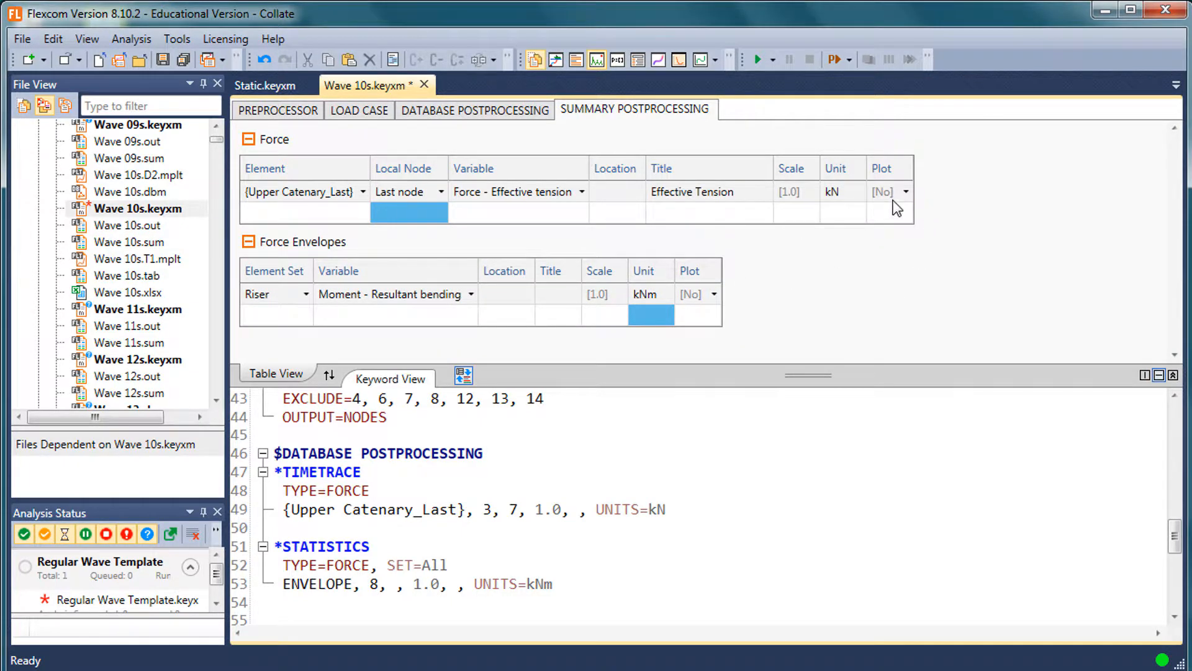
pyautogui.click(904, 192)
pyautogui.click(873, 305)
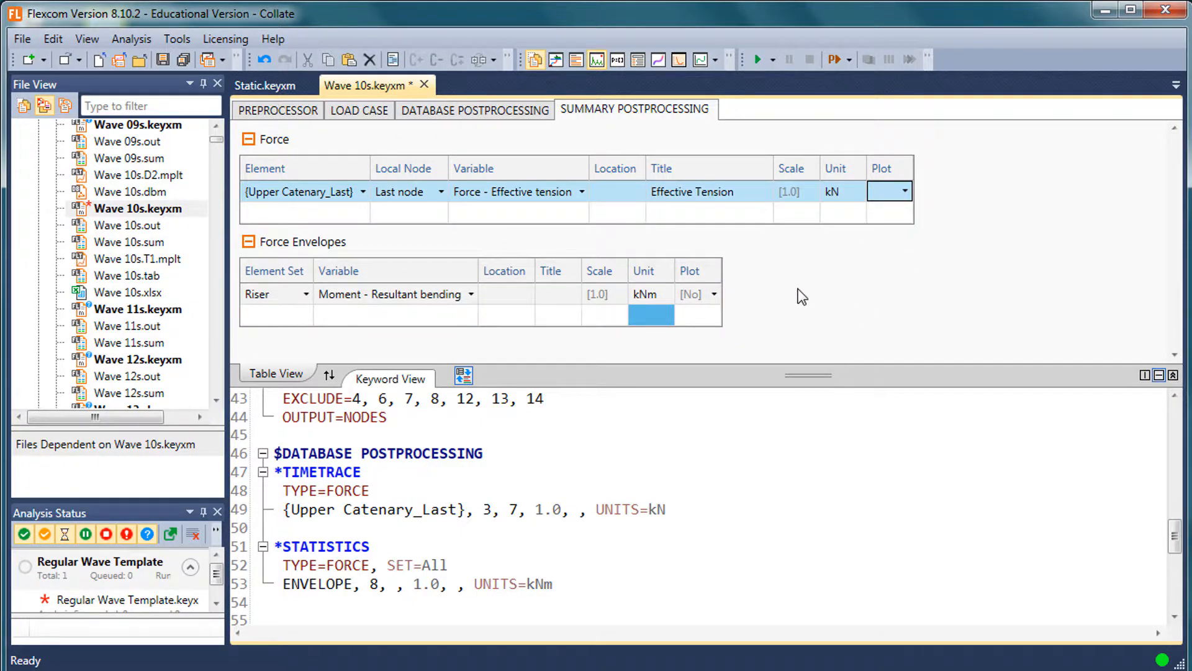
# Delete the blank lines between the $SUMMARY POSTPROCESSING heading and the *PARA FORCE keyword
pyautogui.moveTo(768, 367); pyautogui.dragTo(782, 266)
pyautogui.click(746, 339)
pyautogui.moveTo(699, 254); pyautogui.dragTo(683, 379)
pyautogui.scroll(-6, 359, 446)
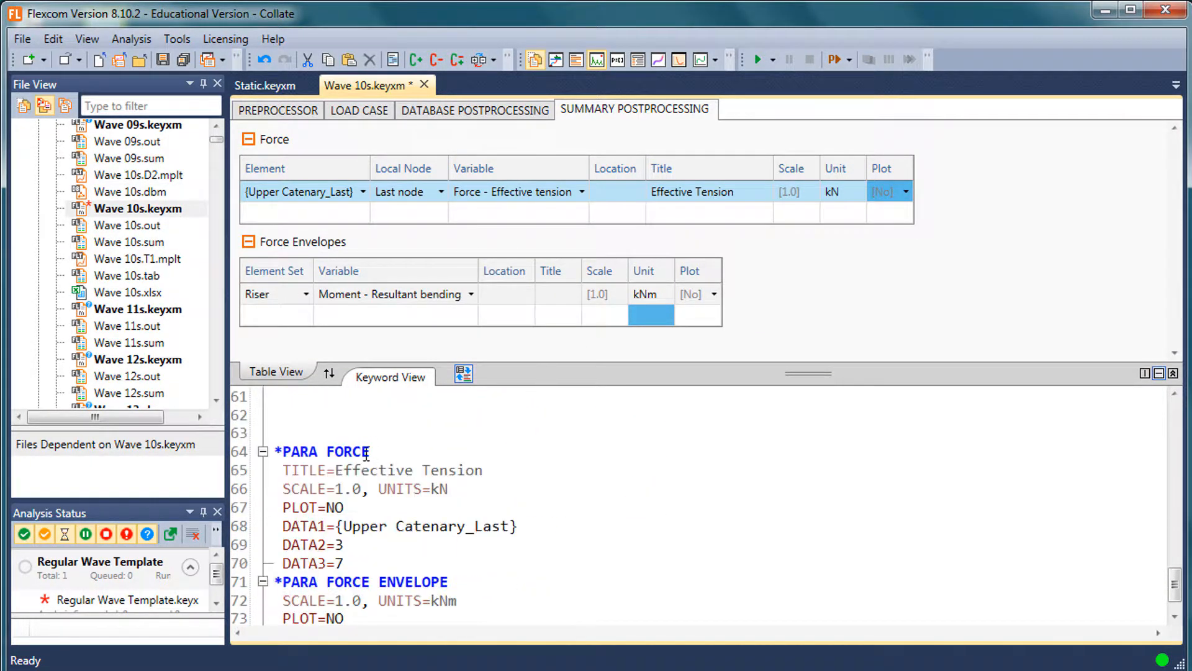
pyautogui.scroll(2, 368, 445)
pyautogui.click(338, 484)
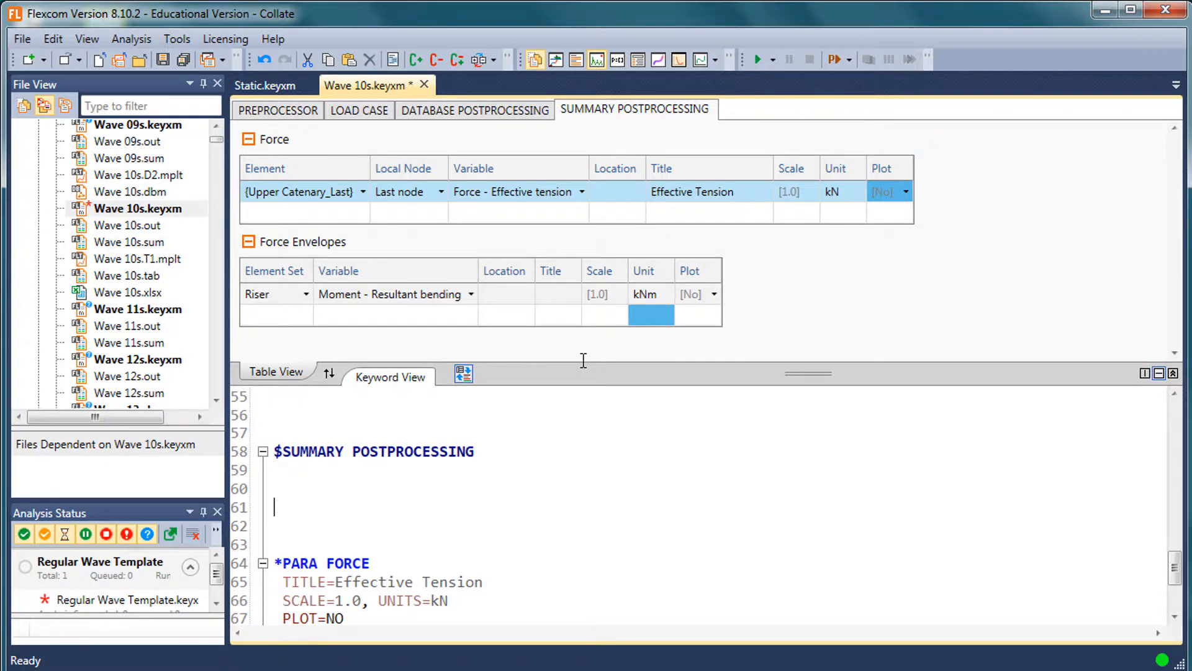
pyautogui.hotkey('shift', 'Down')
pyautogui.hotkey('shift', 'Down')
pyautogui.hotkey('shift', 'Down')
pyautogui.press('Delete')
# Enlarge the keyword view and examine the complete *PARA FORCE and *PARA FORCE ENVELOPE blocks
pyautogui.moveTo(590, 372); pyautogui.dragTo(587, 280)
pyautogui.scroll(-2, 547, 395)
pyautogui.scroll(1, 547, 395)
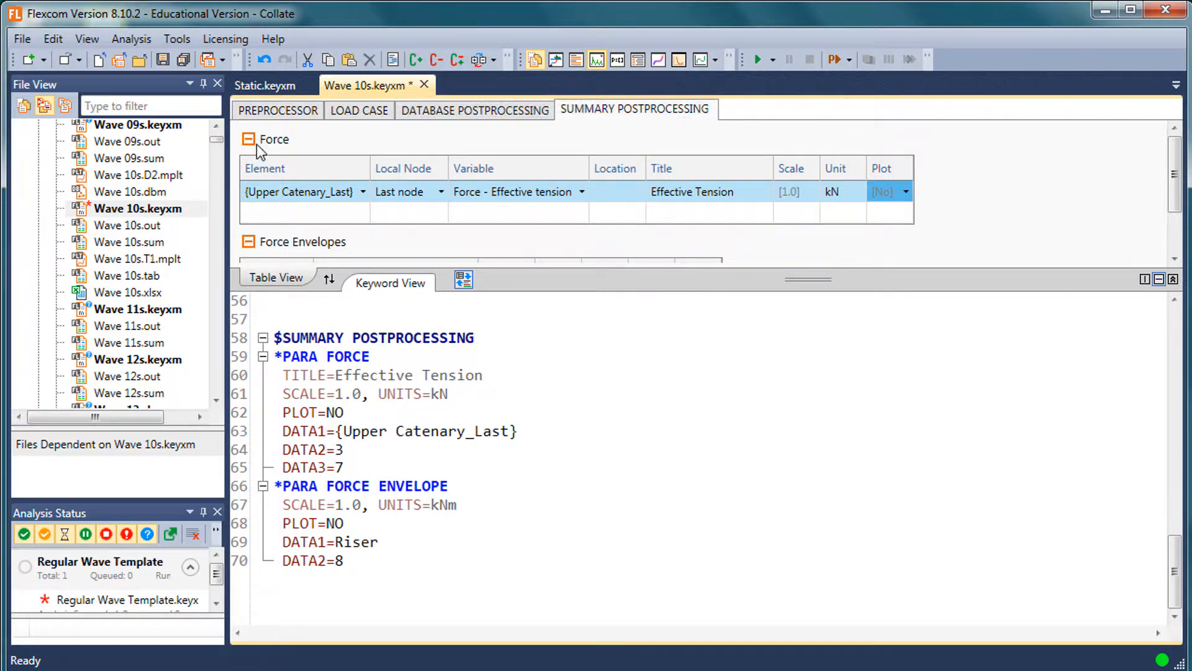
# Limit the file list to keyword files, collapse the 000 degrees folder and select Regular Wave Template.keyxm
pyautogui.click(66, 106)
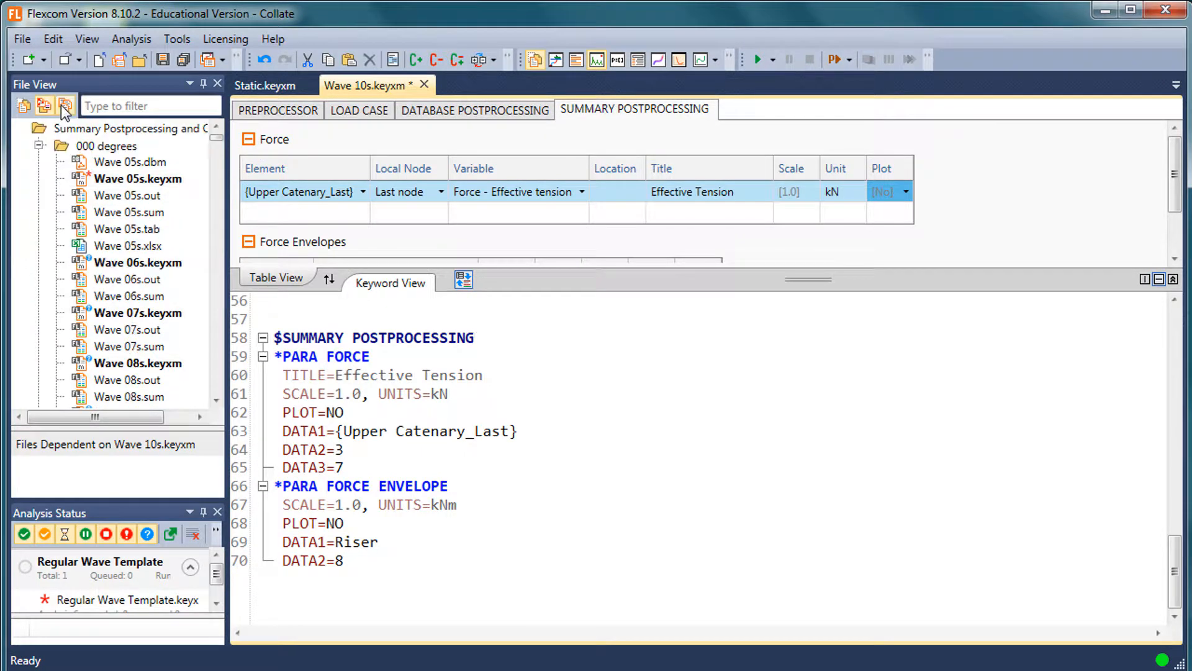
pyautogui.click(62, 103)
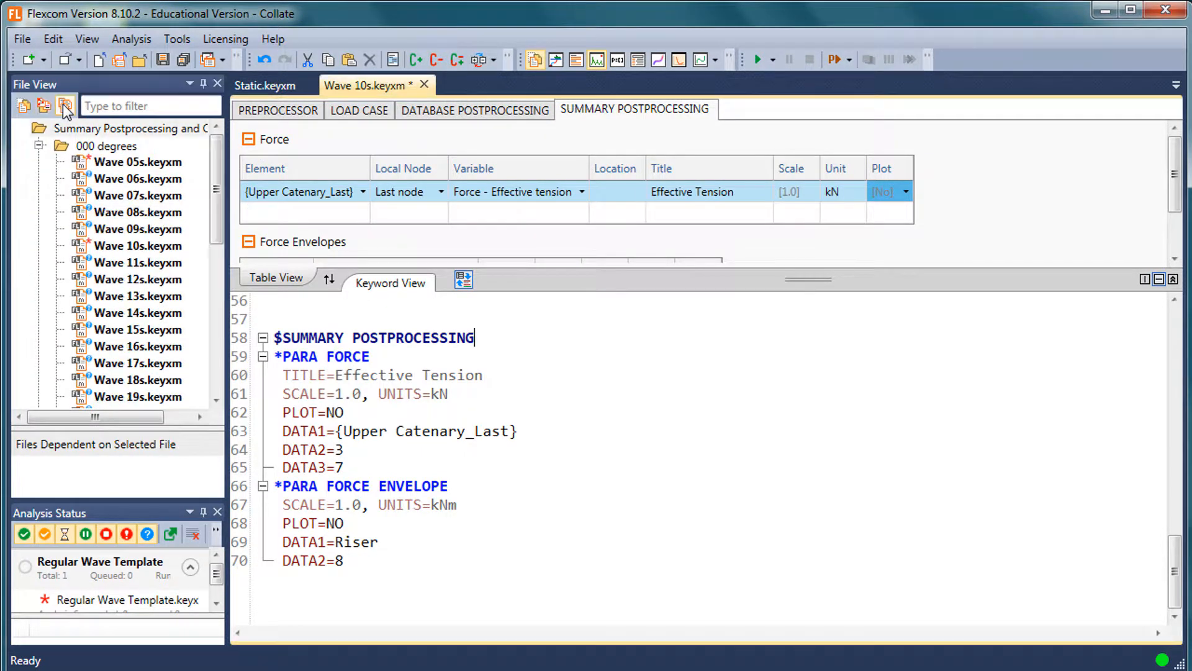
pyautogui.click(38, 145)
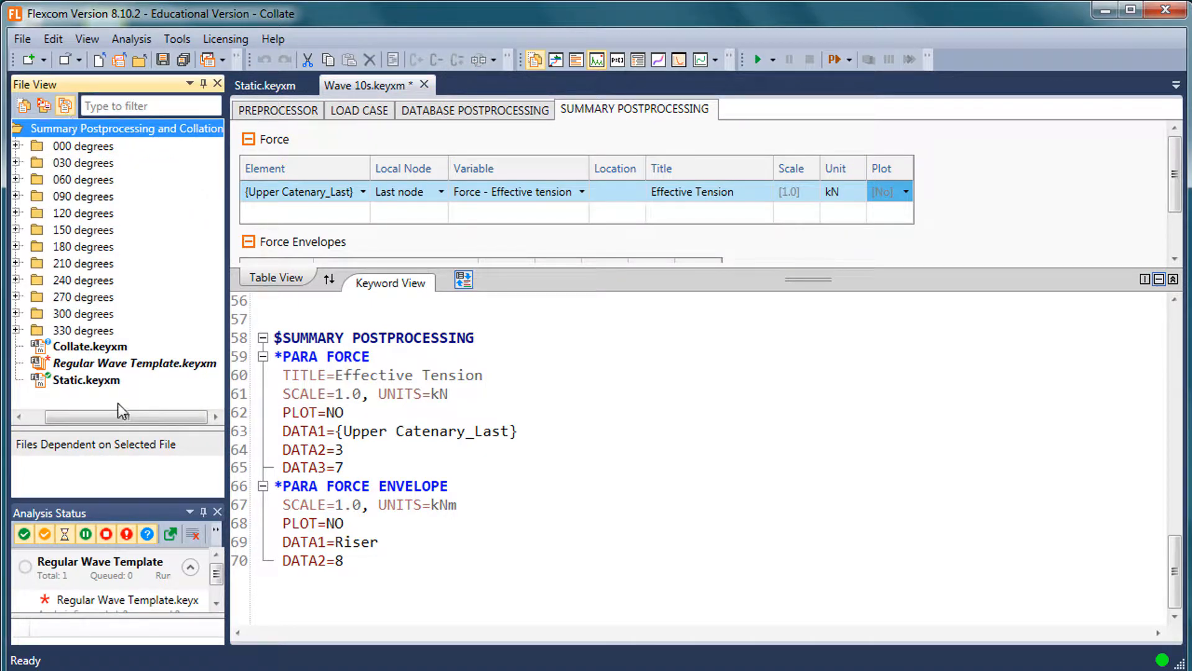
pyautogui.click(129, 363)
pyautogui.click(376, 412)
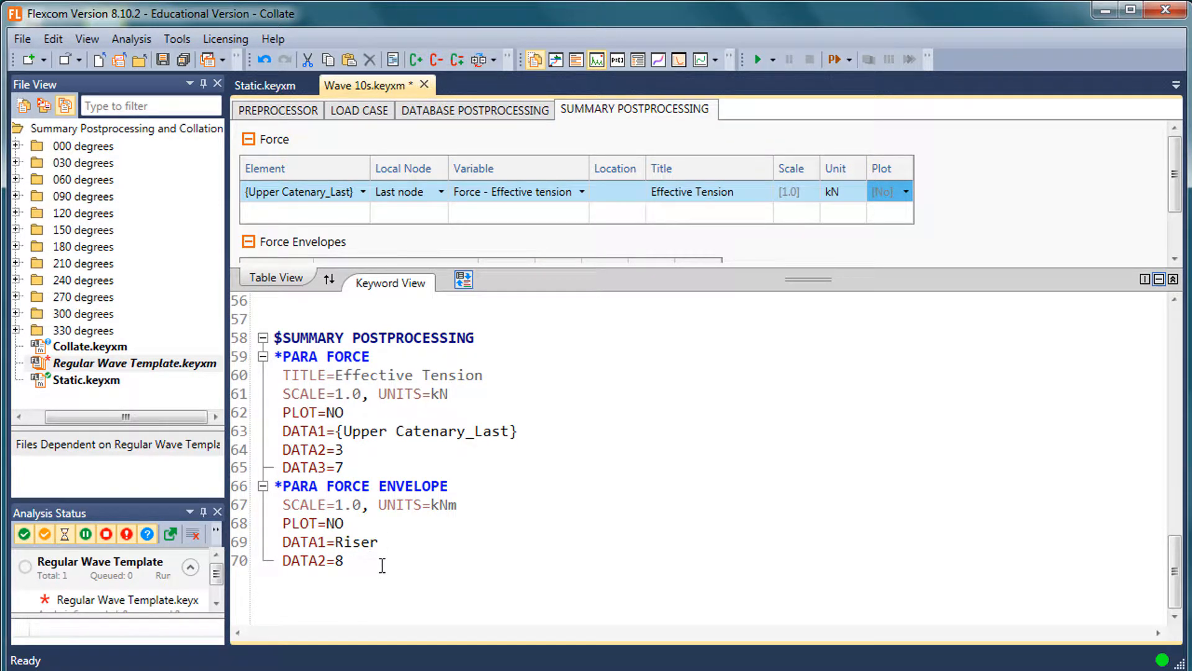
# Highlight the whole $SUMMARY POSTPROCESSING section for review, and widen the File View to show the full file names
pyautogui.moveTo(379, 562); pyautogui.dragTo(274, 337)
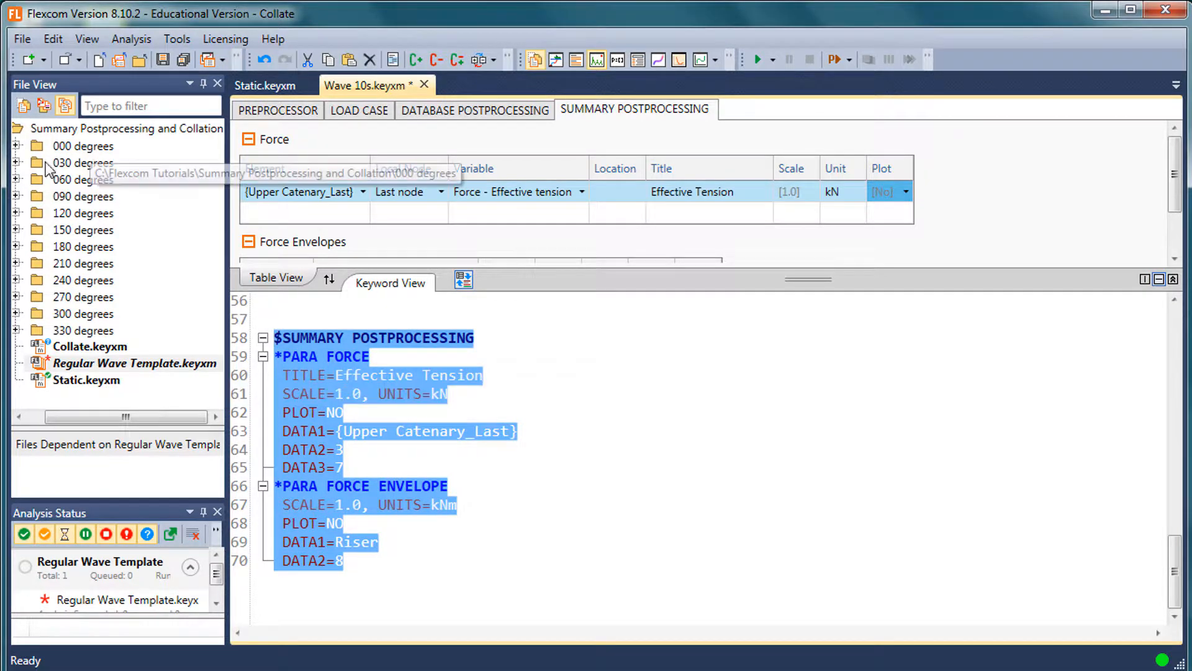
pyautogui.moveTo(54, 415); pyautogui.dragTo(36, 414)
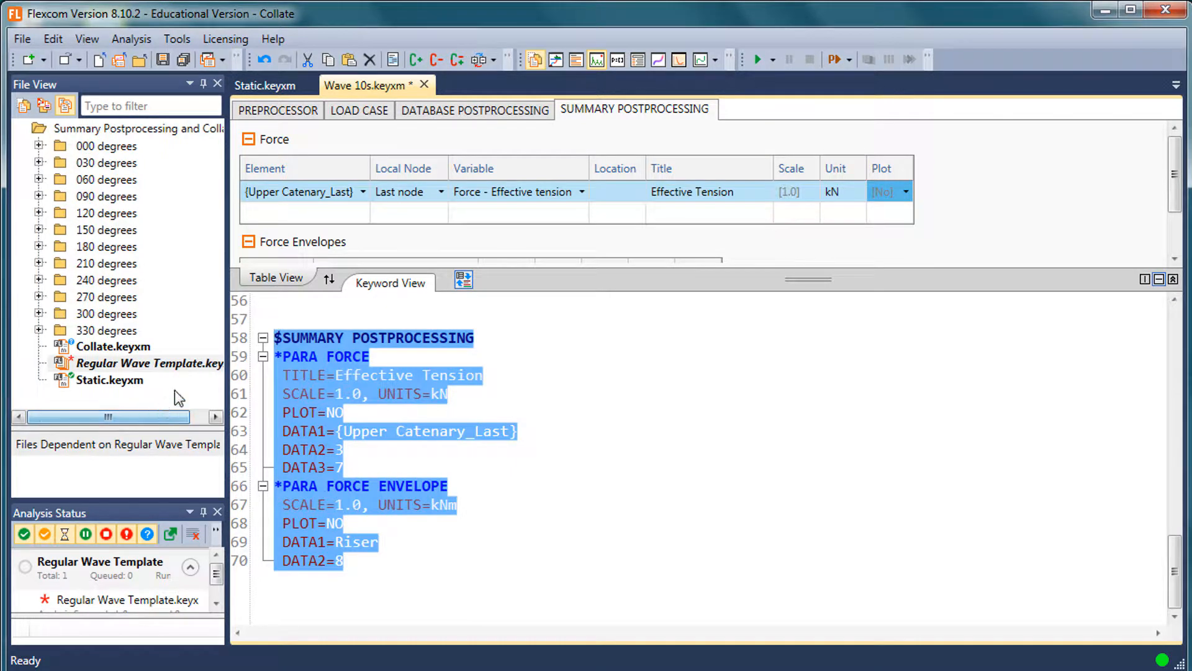
pyautogui.moveTo(249, 374); pyautogui.dragTo(272, 374)
pyautogui.click(349, 375)
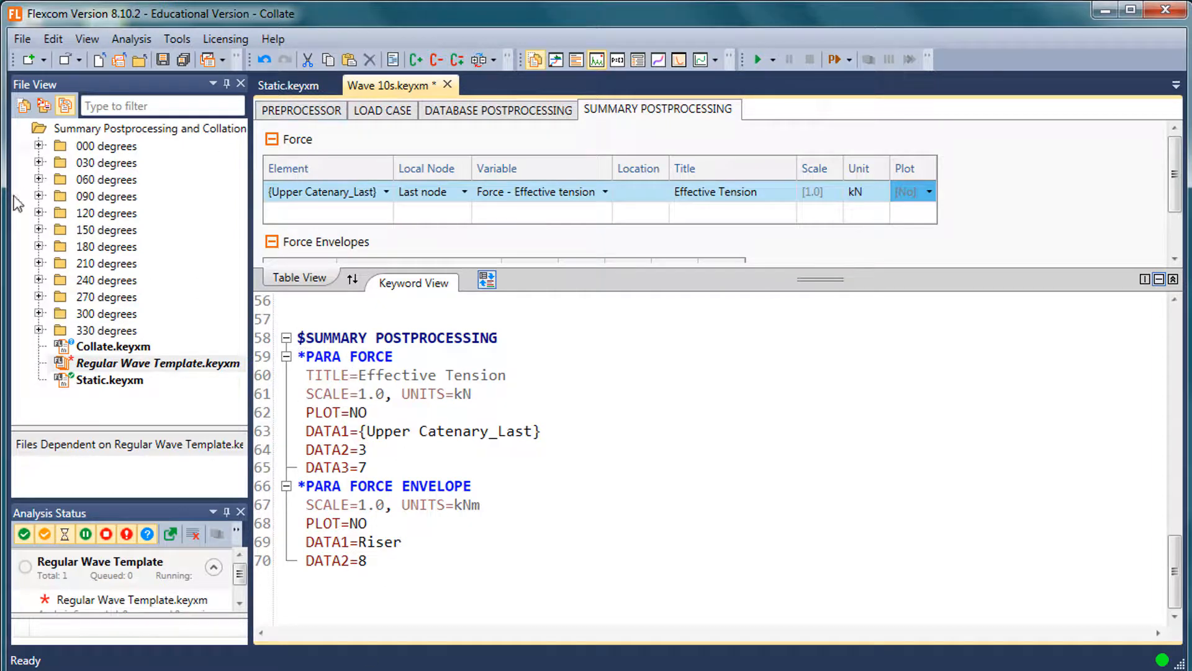
# Expand the 000 degrees folder, list all file types again, open Wave 10s.sum and widen the document area
pyautogui.click(39, 145)
pyautogui.scroll(5, 71, 121)
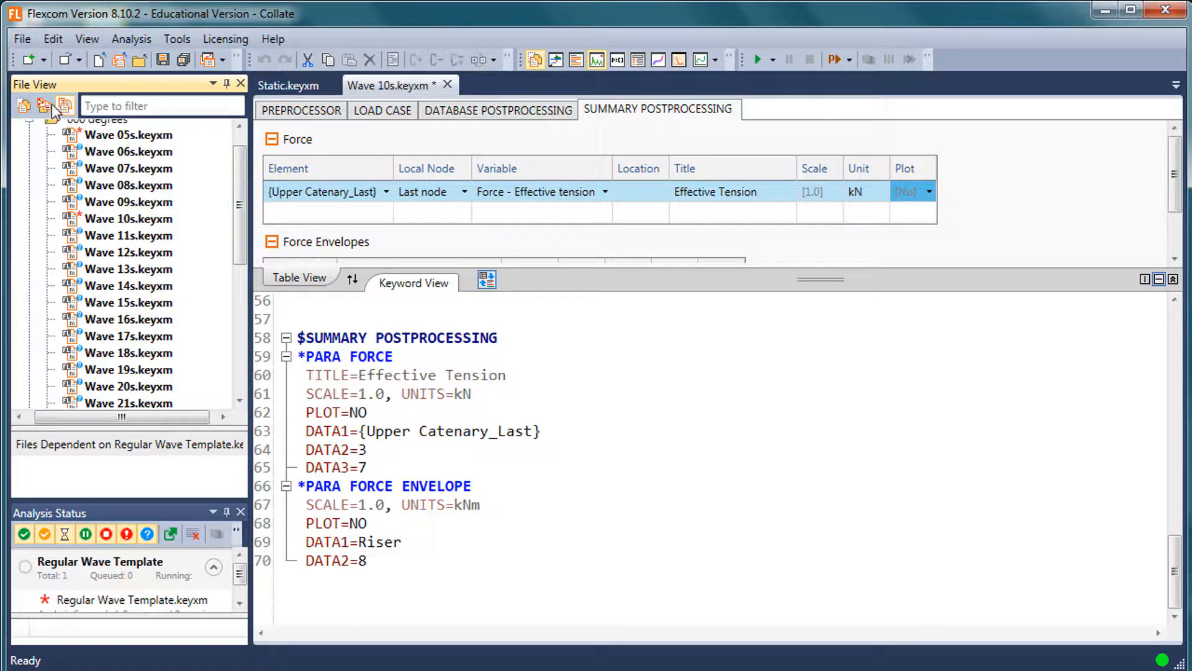
pyautogui.click(44, 105)
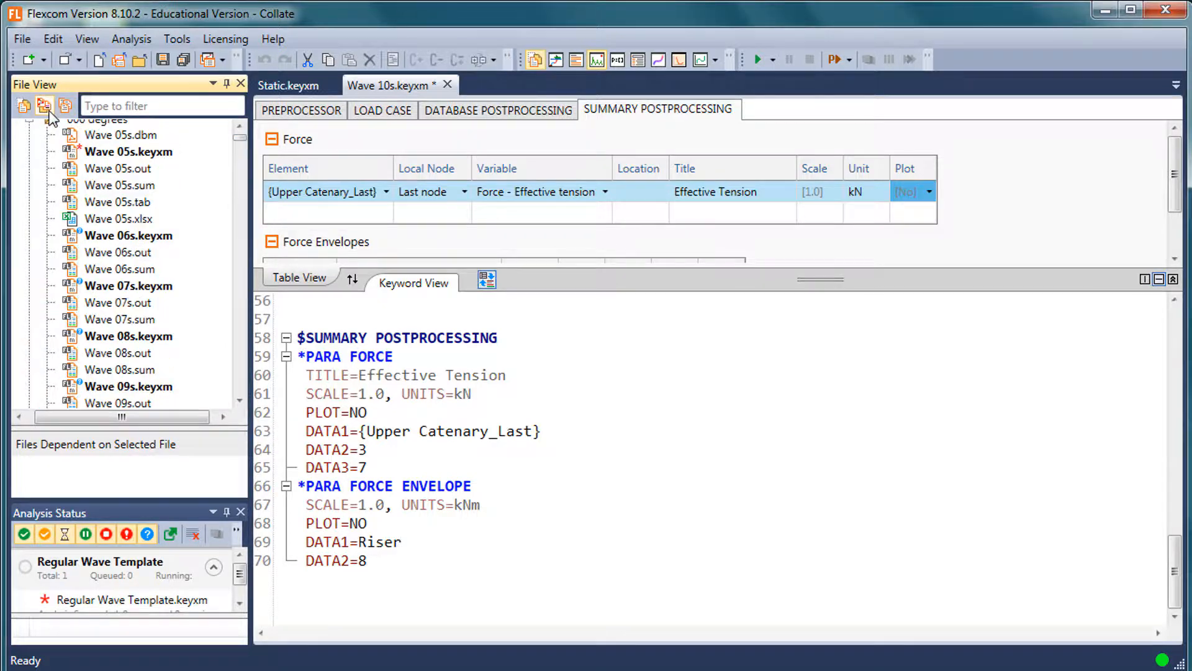
pyautogui.click(240, 369)
pyautogui.doubleClick(152, 216)
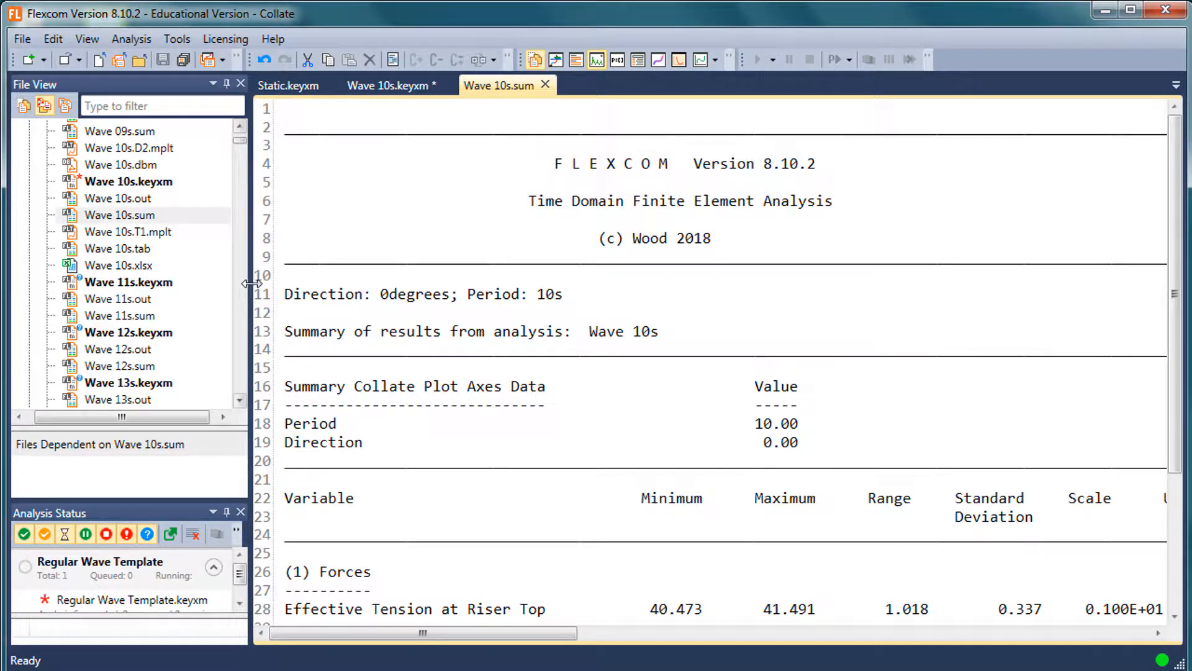
pyautogui.moveTo(251, 278); pyautogui.dragTo(196, 278)
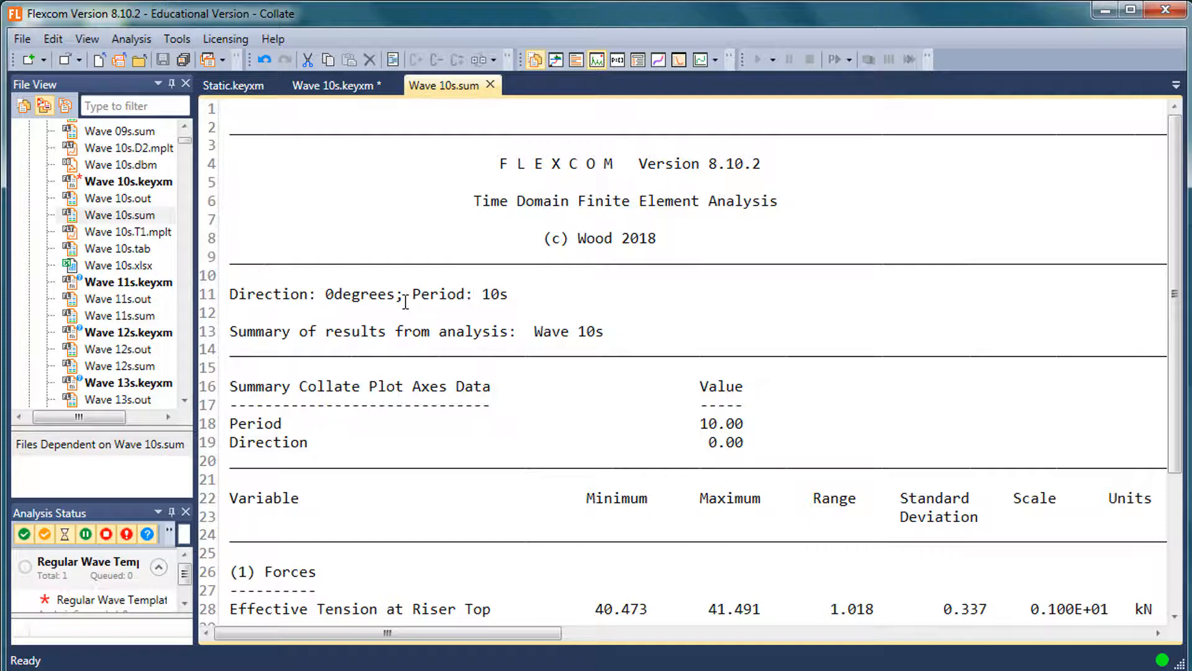
# Locate the Run Postprocessing Only command for Wave 10s.keyxm, return to Wave 10s.sum and widen the document area further
pyautogui.click(314, 87)
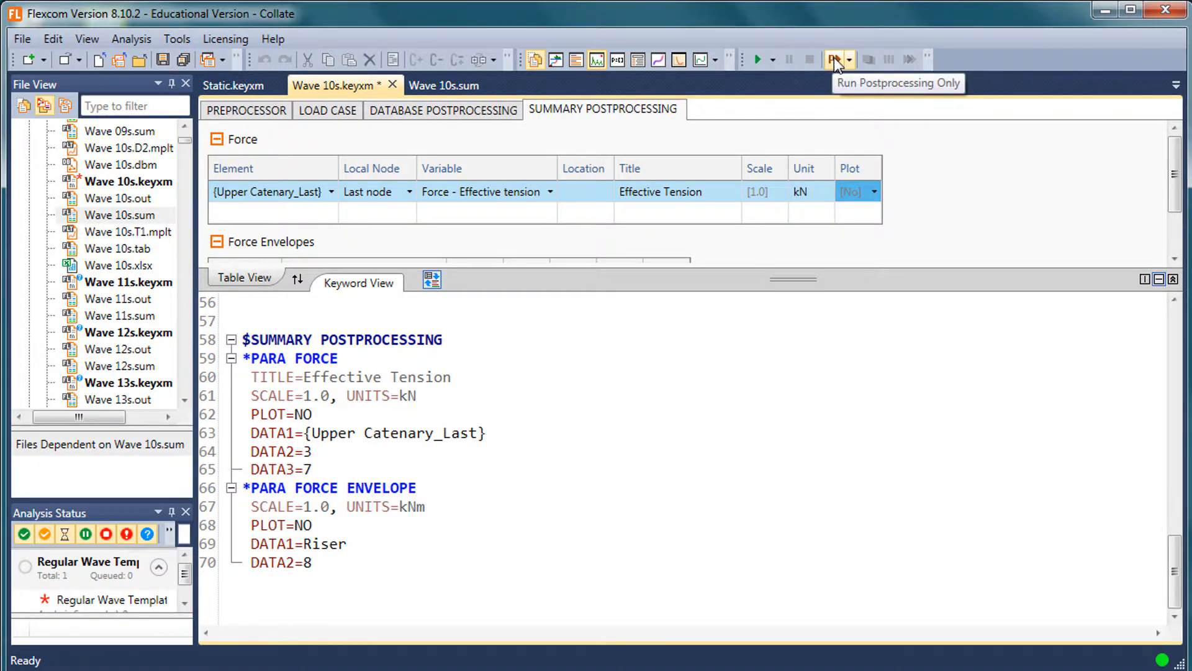
pyautogui.click(454, 87)
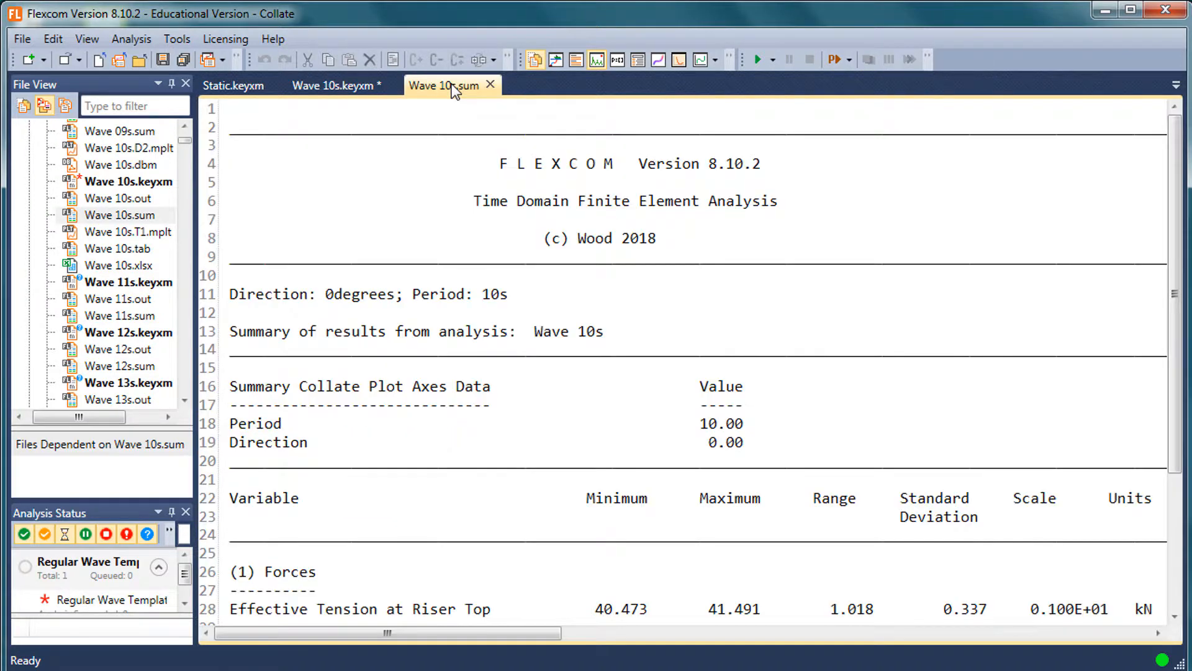
pyautogui.moveTo(196, 324); pyautogui.dragTo(164, 322)
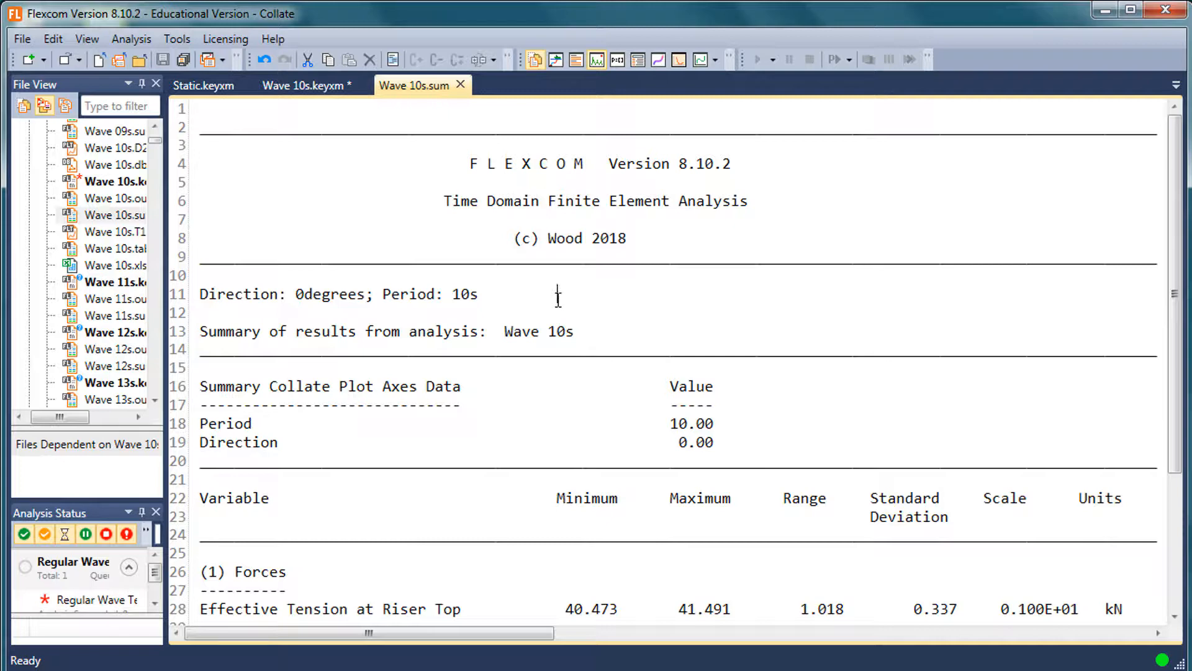
# Examine the Forces and Force Envelopes results in Wave 10s.sum, highlighting the minimum and maximum effective tension at the riser top
pyautogui.click(558, 300)
pyautogui.scroll(-3, 561, 300)
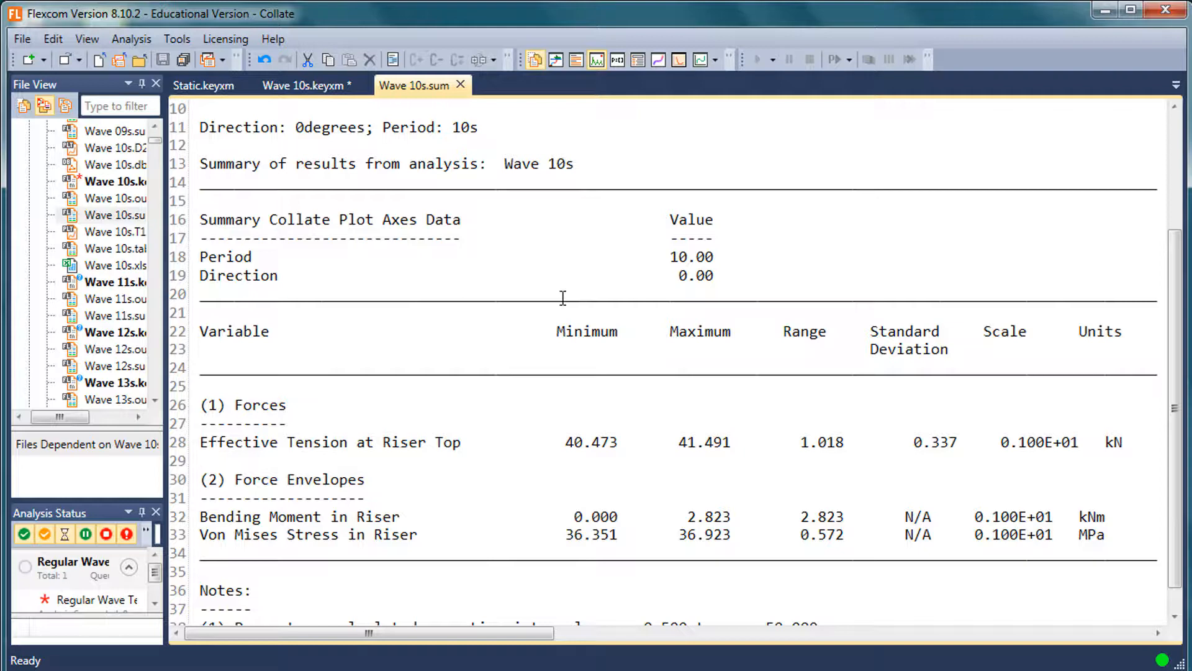
pyautogui.scroll(-1, 563, 297)
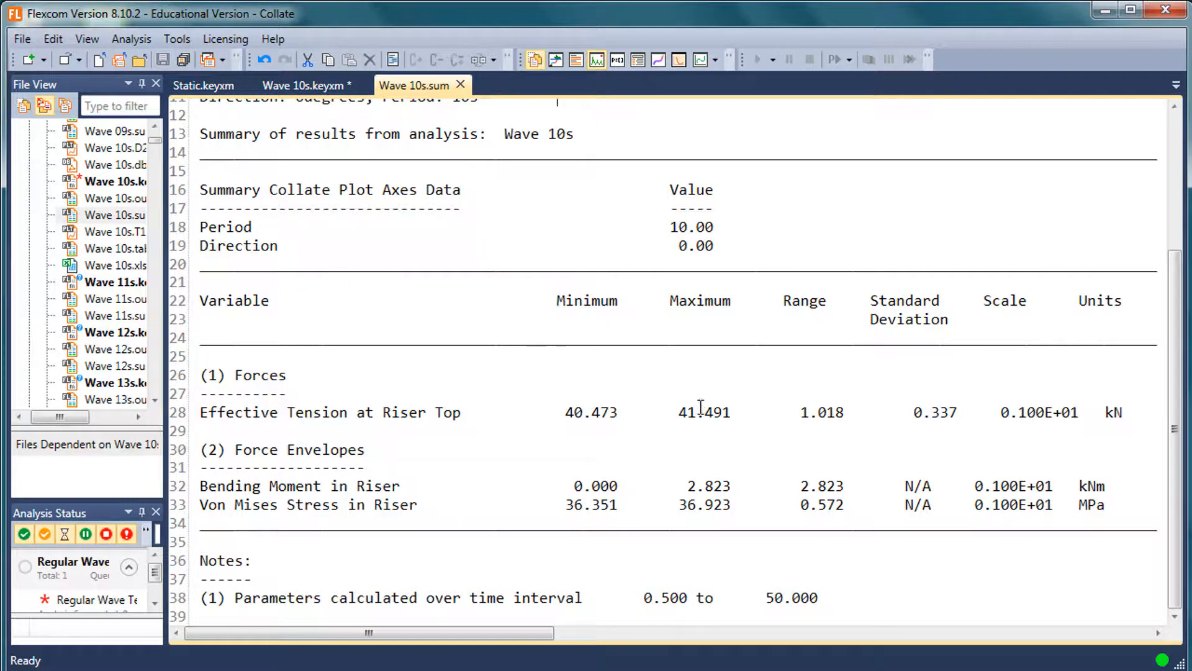
pyautogui.moveTo(747, 411); pyautogui.dragTo(565, 412)
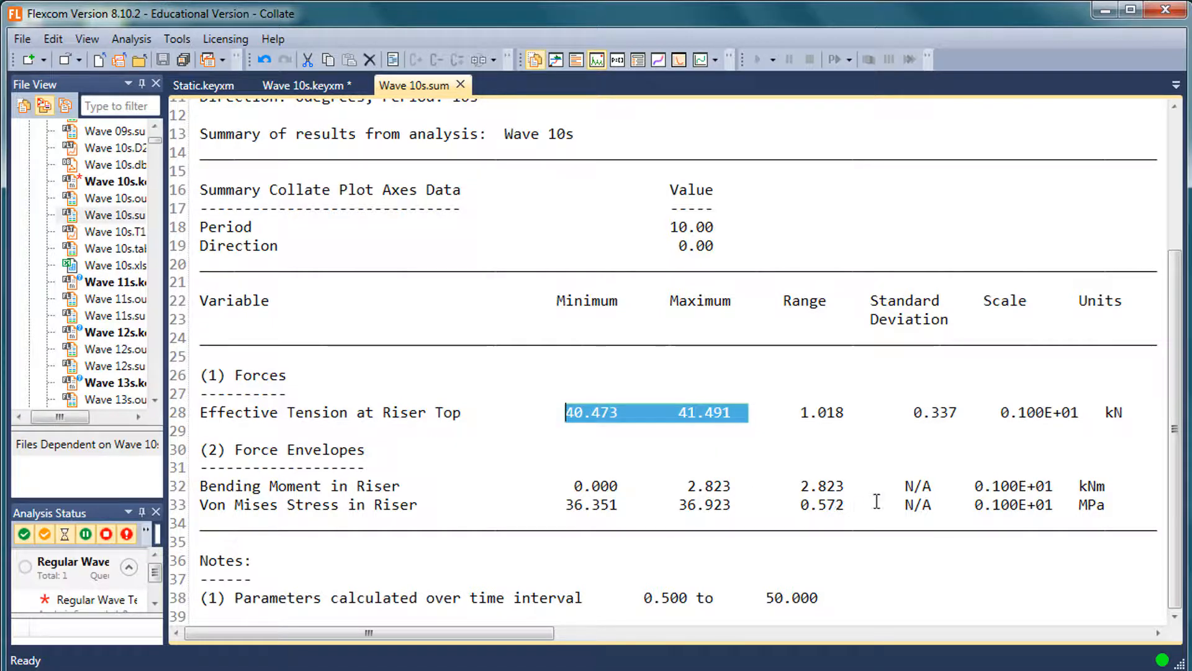
pyautogui.click(1140, 506)
# Inspect the header of the summary file, highlighting the wave period and direction text
pyautogui.scroll(2, 1139, 506)
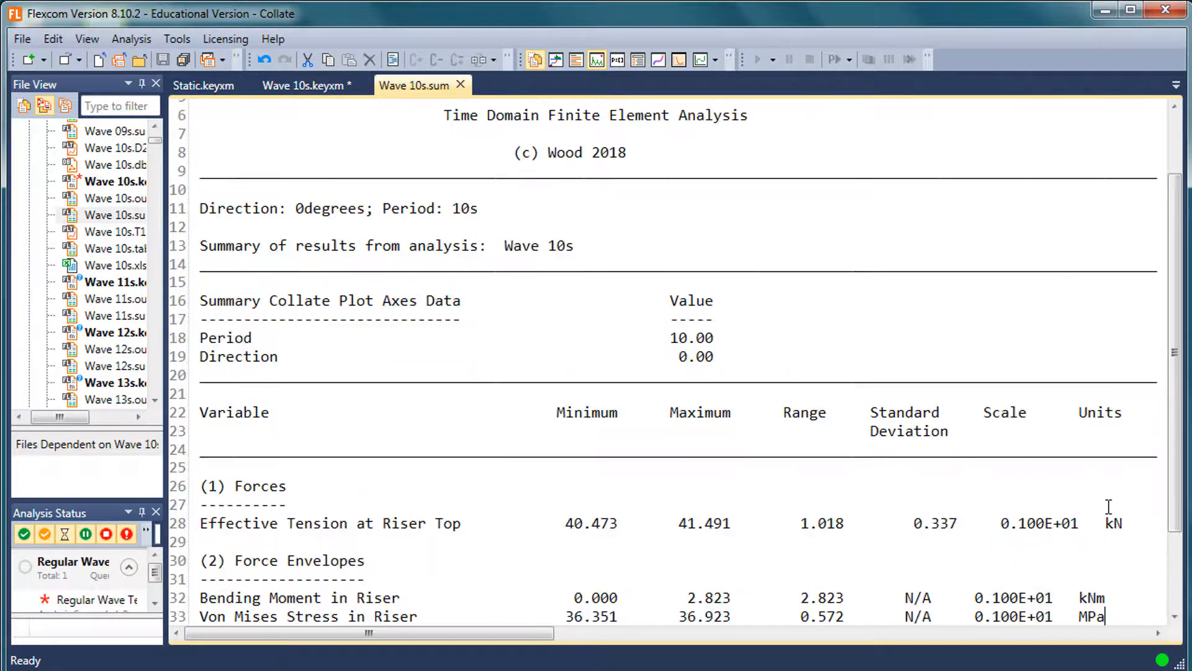
pyautogui.scroll(2, 578, 247)
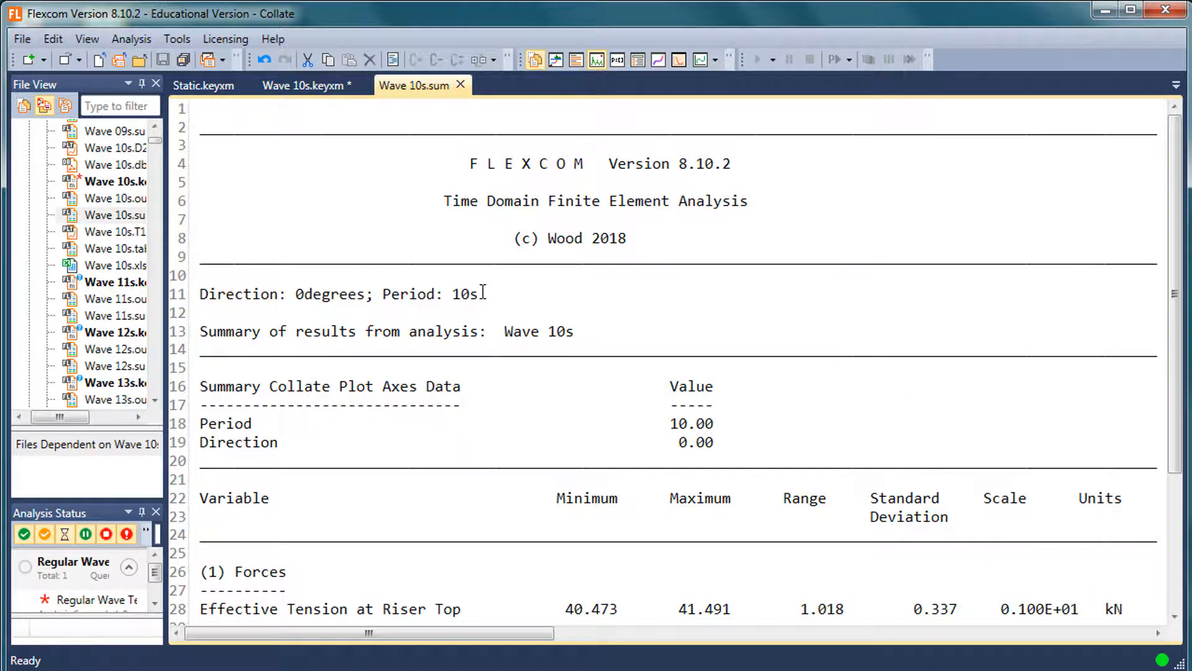
pyautogui.moveTo(483, 291); pyautogui.dragTo(365, 292)
pyautogui.click(373, 294)
pyautogui.moveTo(283, 294); pyautogui.dragTo(209, 294)
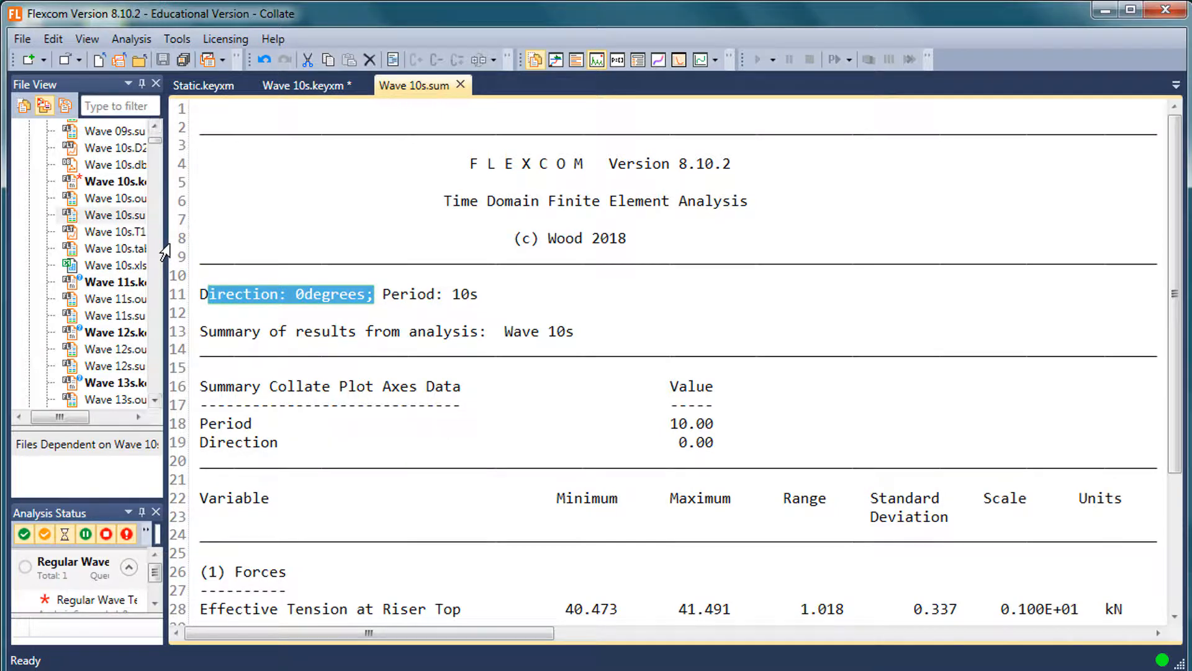
# Widen the file list pane, close Wave 10s.sum and return to Wave 10s.keyxm
pyautogui.click(180, 238)
pyautogui.moveTo(165, 245); pyautogui.dragTo(228, 245)
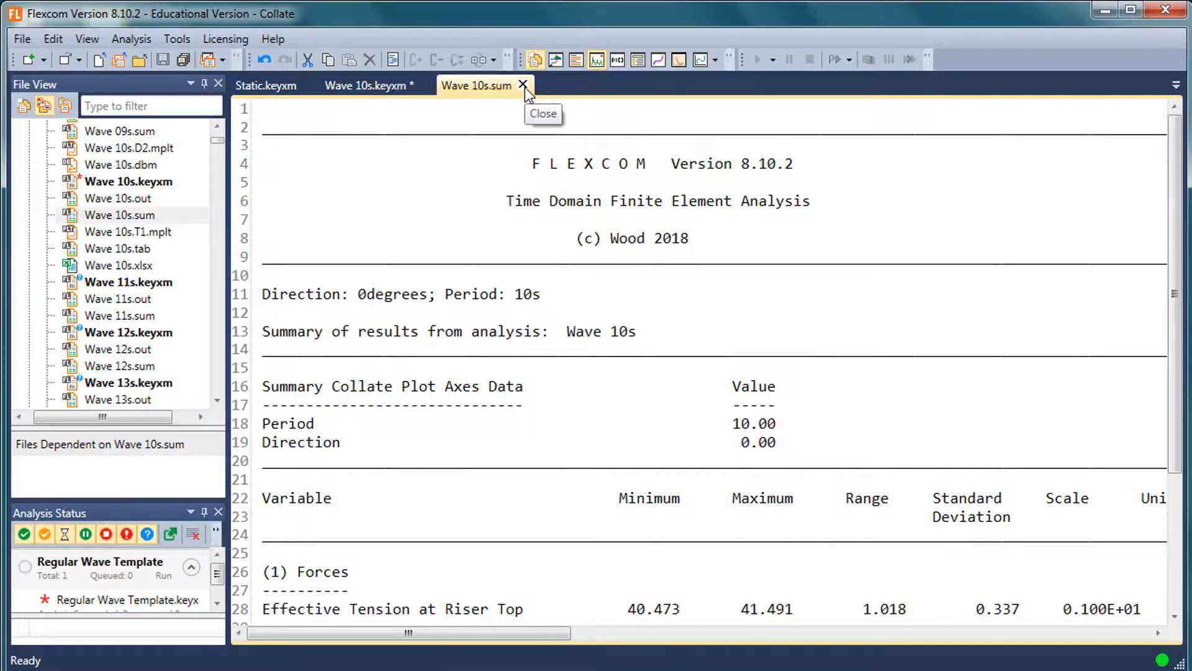
pyautogui.click(523, 85)
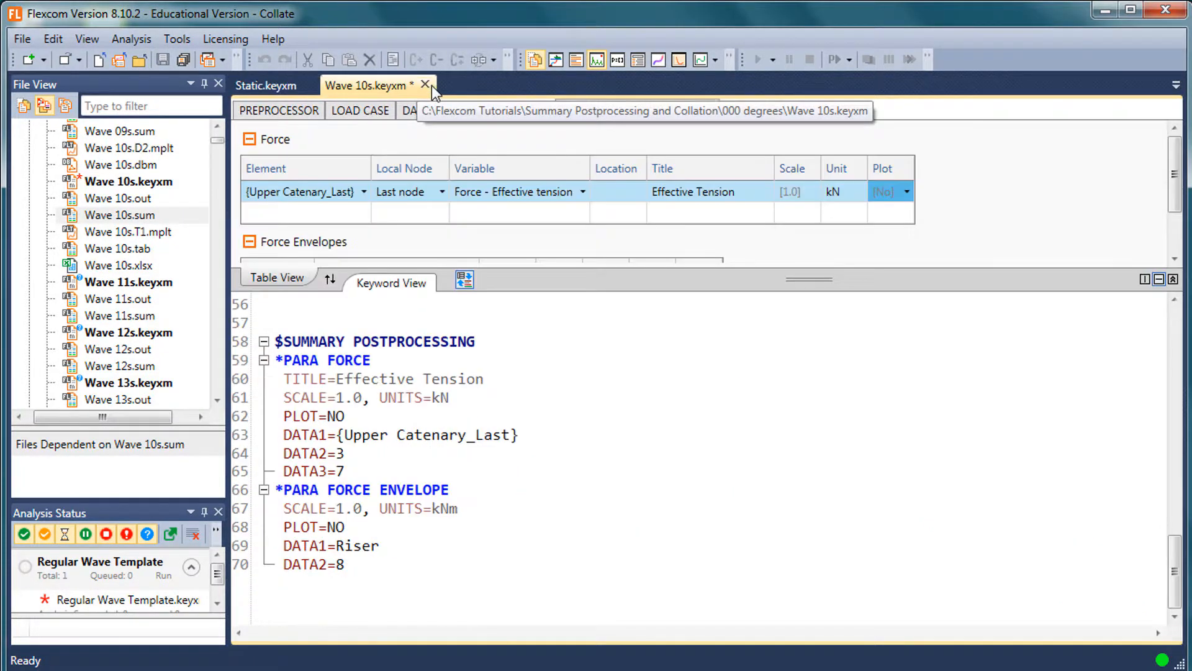
pyautogui.click(298, 86)
pyautogui.click(376, 84)
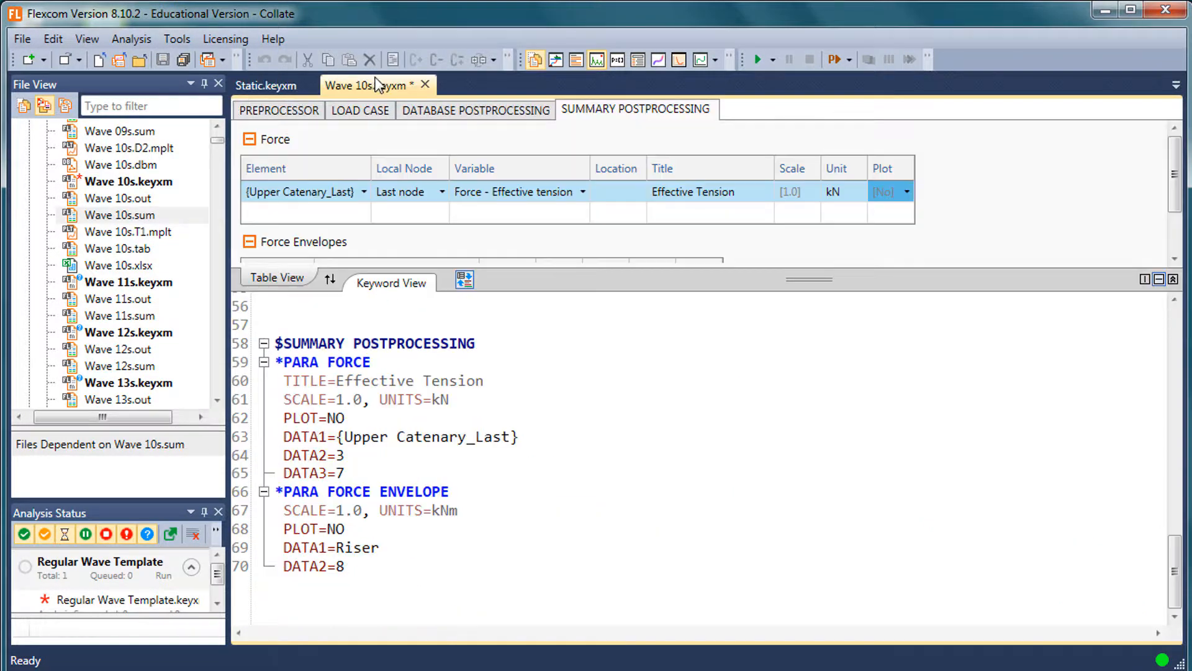
# Filter the project file list by "sum" and look through the summary files in the 000 degrees folder
pyautogui.moveTo(217, 140); pyautogui.dragTo(216, 122)
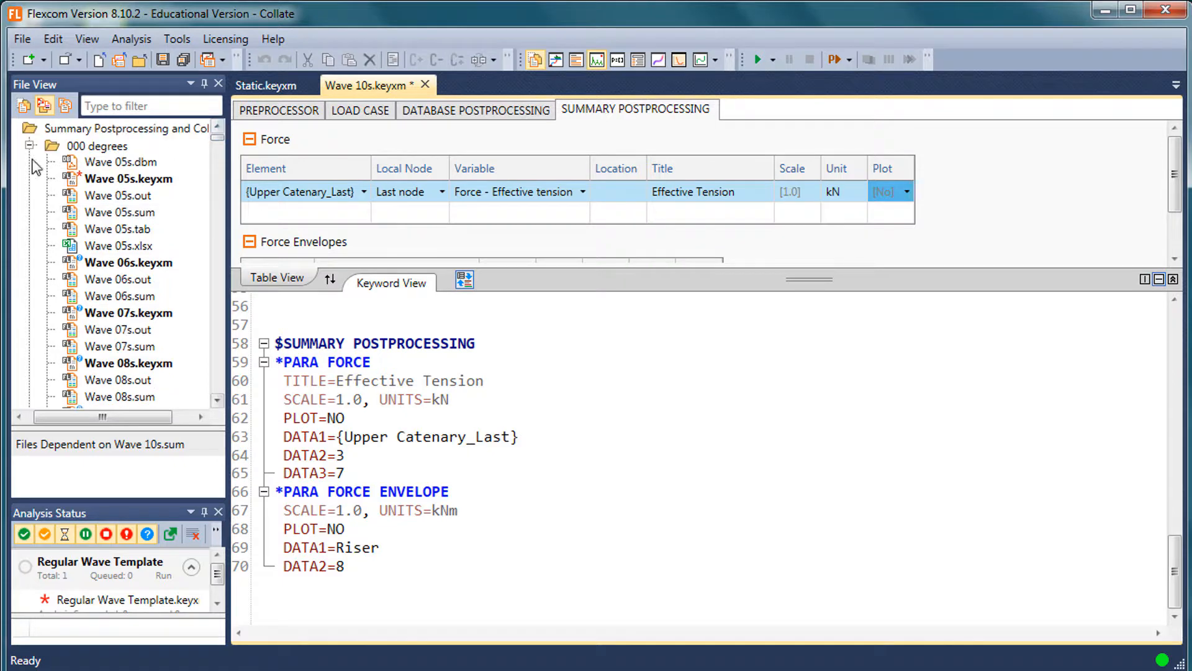
pyautogui.click(133, 101)
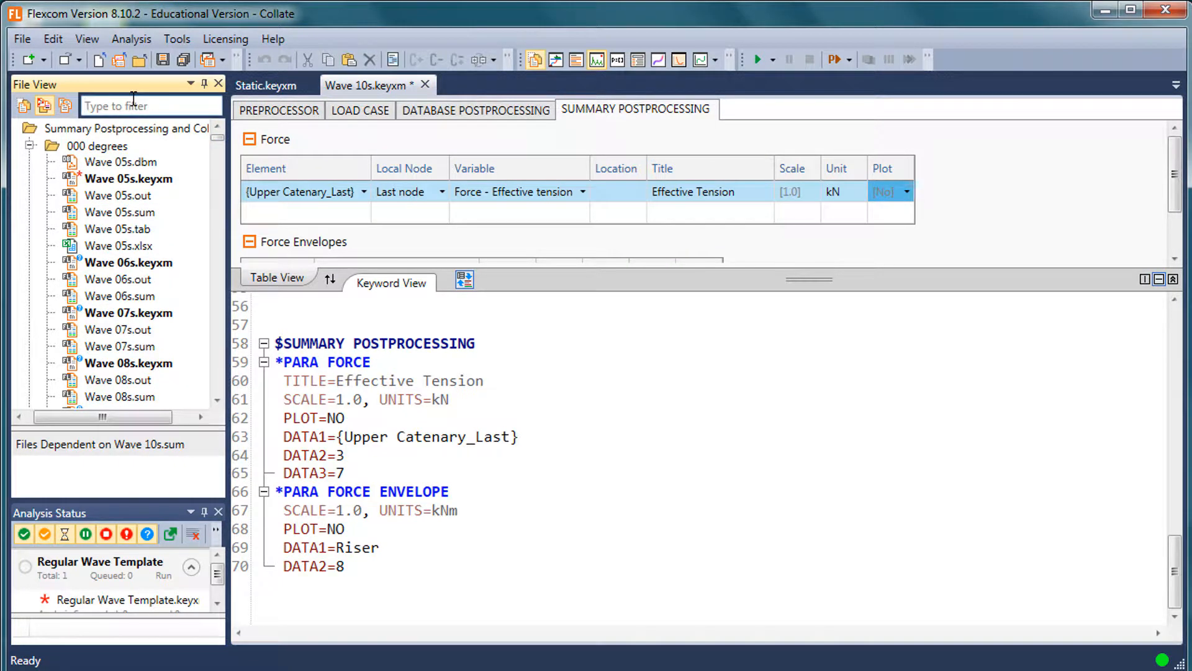
pyautogui.write('s')
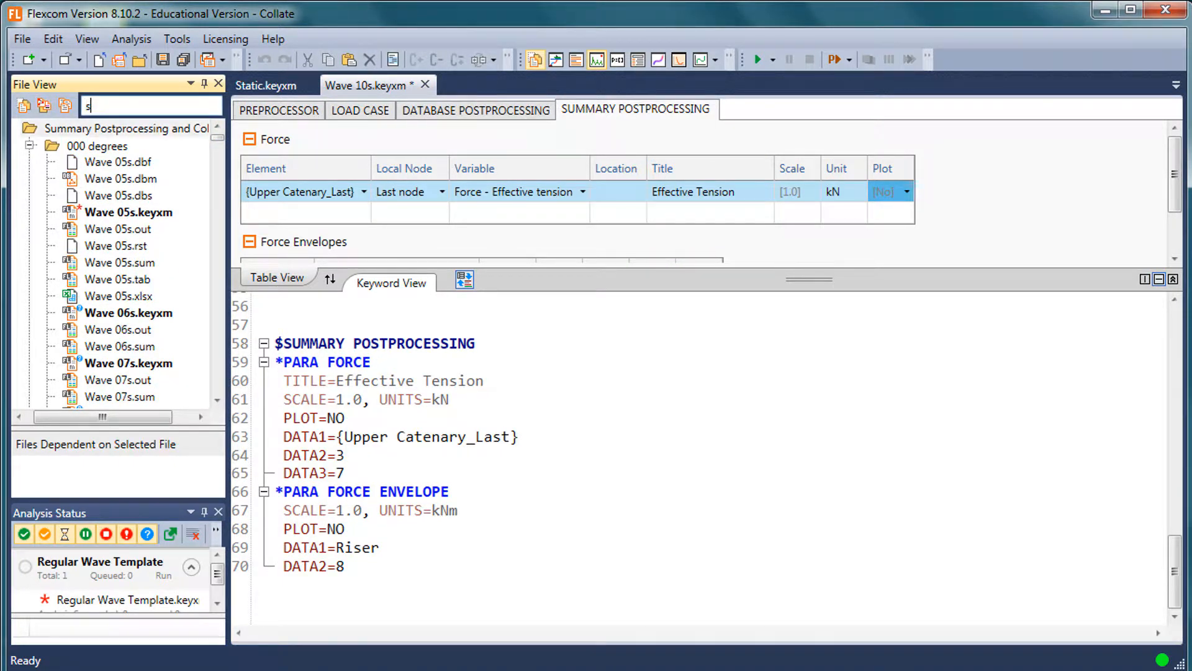
pyautogui.write('um')
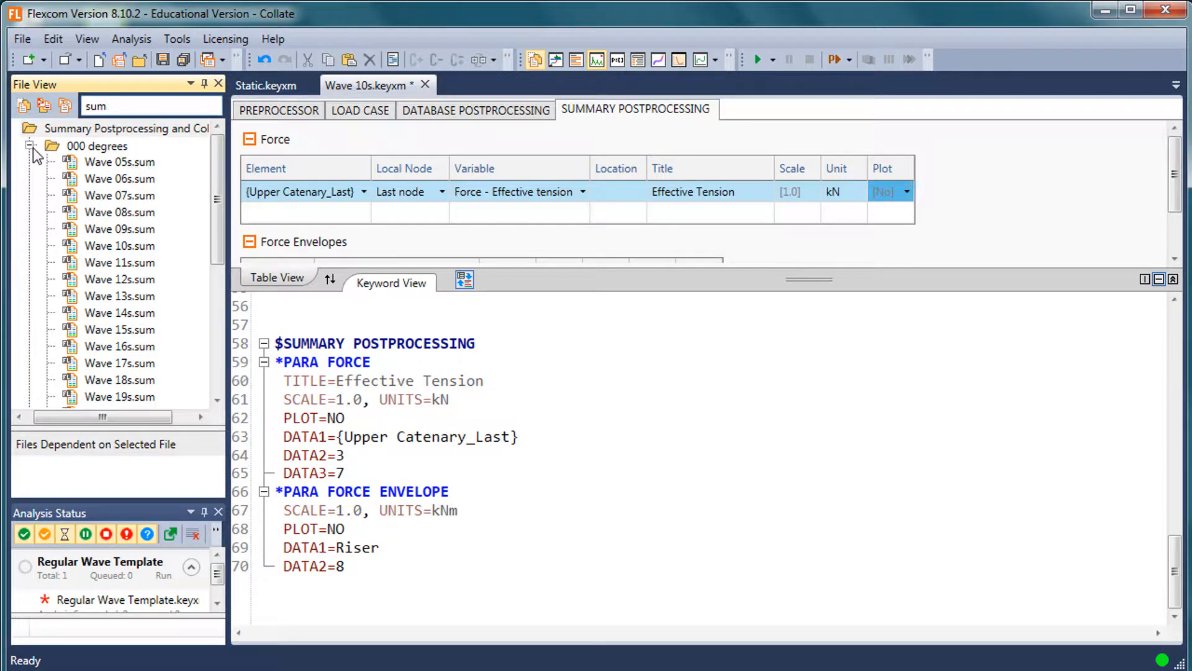
pyautogui.click(117, 146)
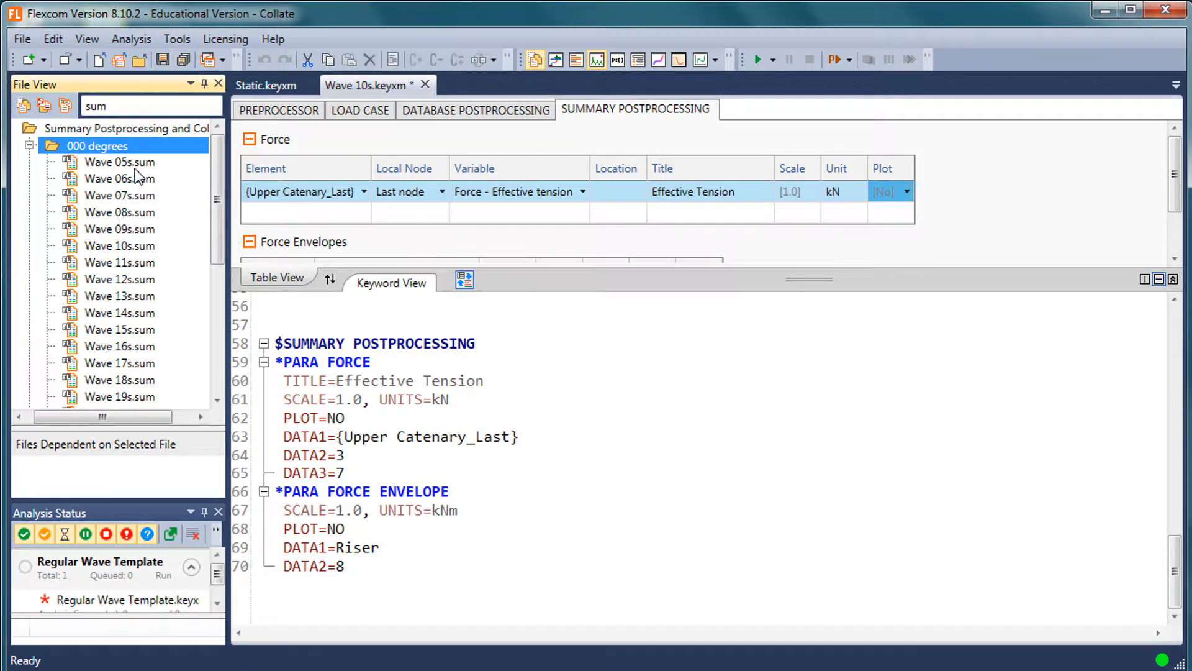
pyautogui.click(215, 292)
pyautogui.moveTo(215, 293); pyautogui.dragTo(229, 117)
# Collapse the 000 degrees and 030 degrees folders and clear the file list filter
pyautogui.click(28, 145)
pyautogui.click(29, 162)
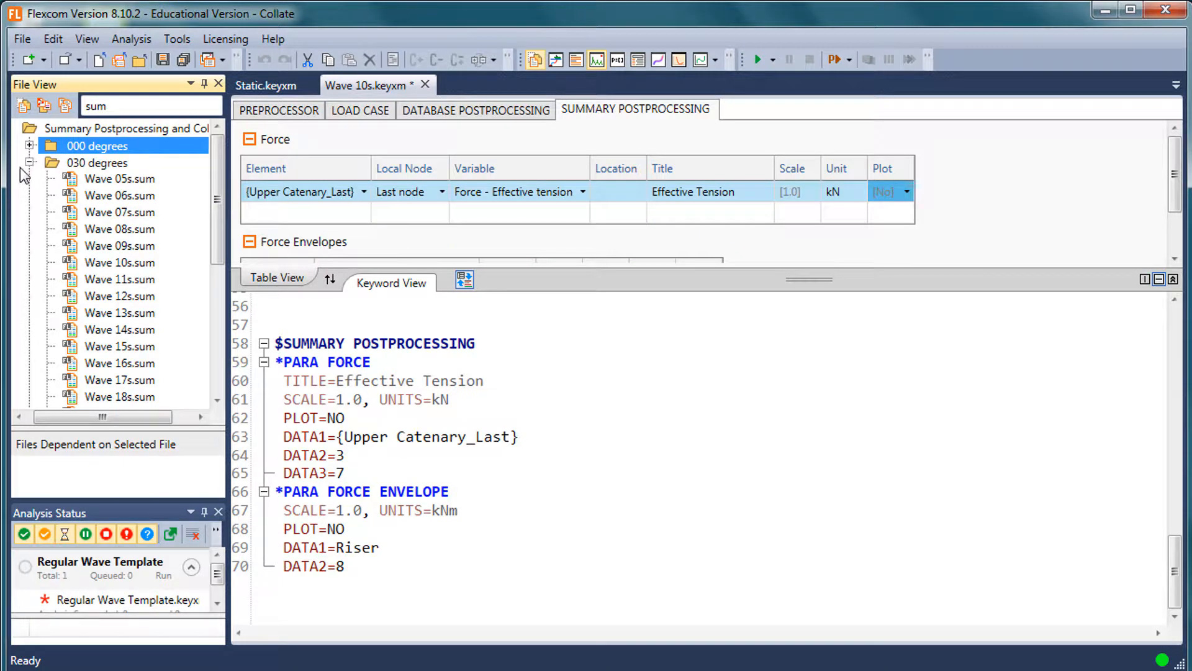
pyautogui.click(30, 163)
pyautogui.click(107, 106)
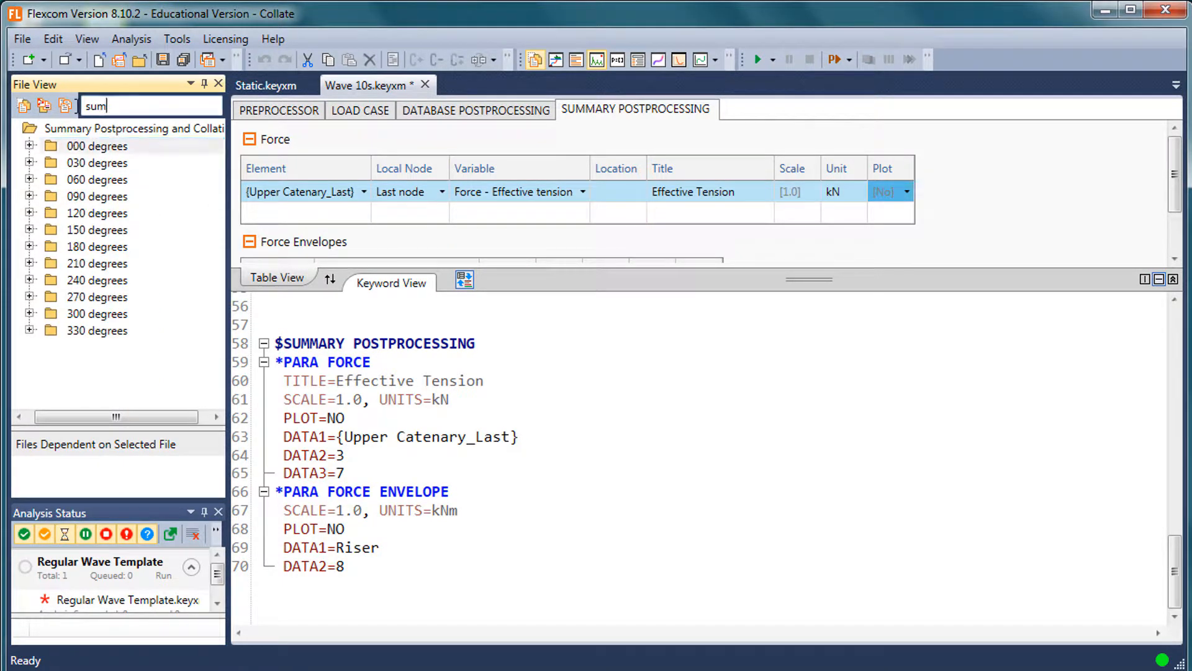
pyautogui.doubleClick(106, 105)
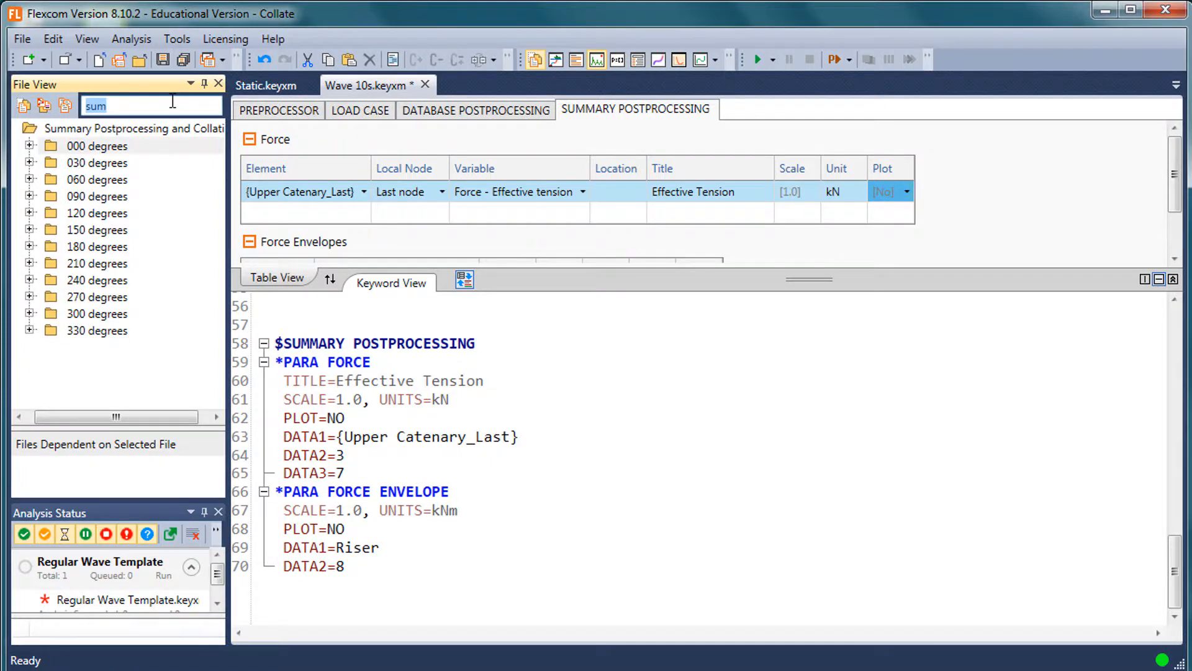
pyautogui.press('BackSpace')
pyautogui.click(216, 357)
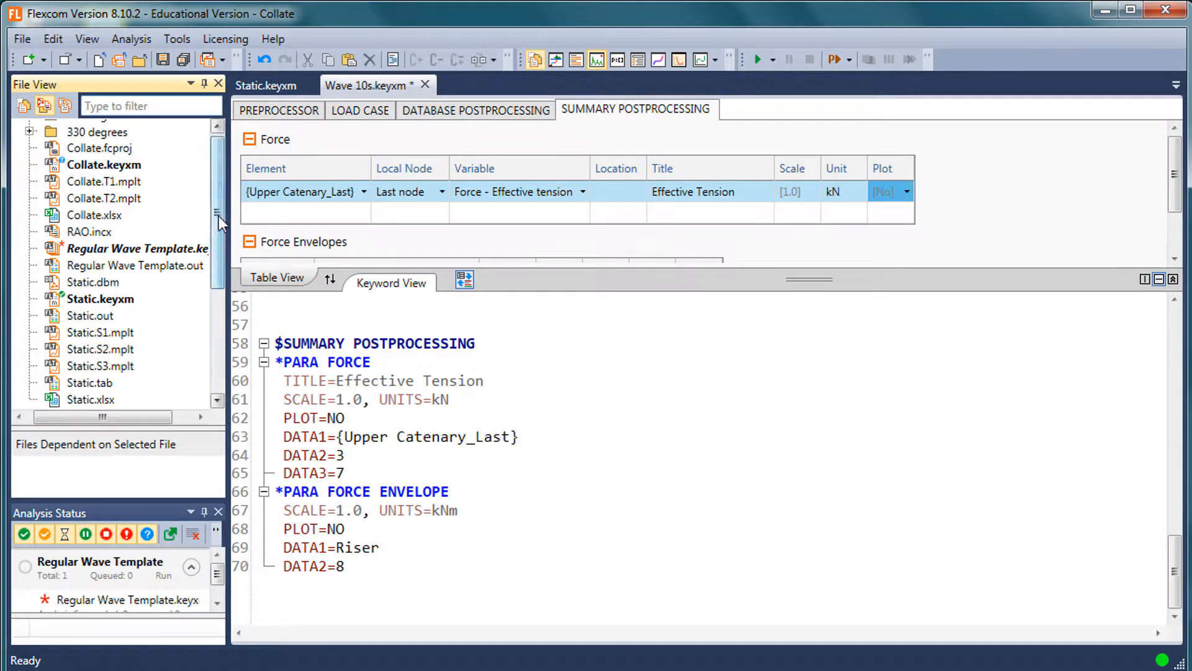
pyautogui.scroll(5, 218, 220)
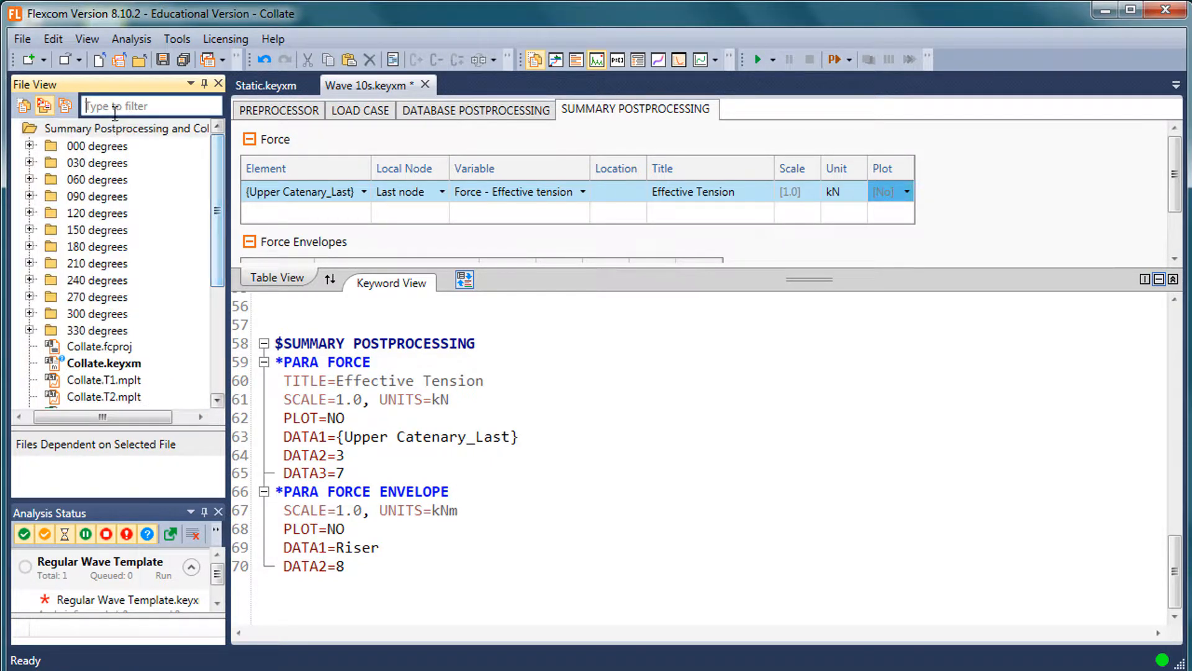
# Create a blank keyword file in metric units named Summary Collate.keyxm in the Summary Postprocessing and Collation folder
pyautogui.click(20, 41)
pyautogui.moveTo(56, 59)
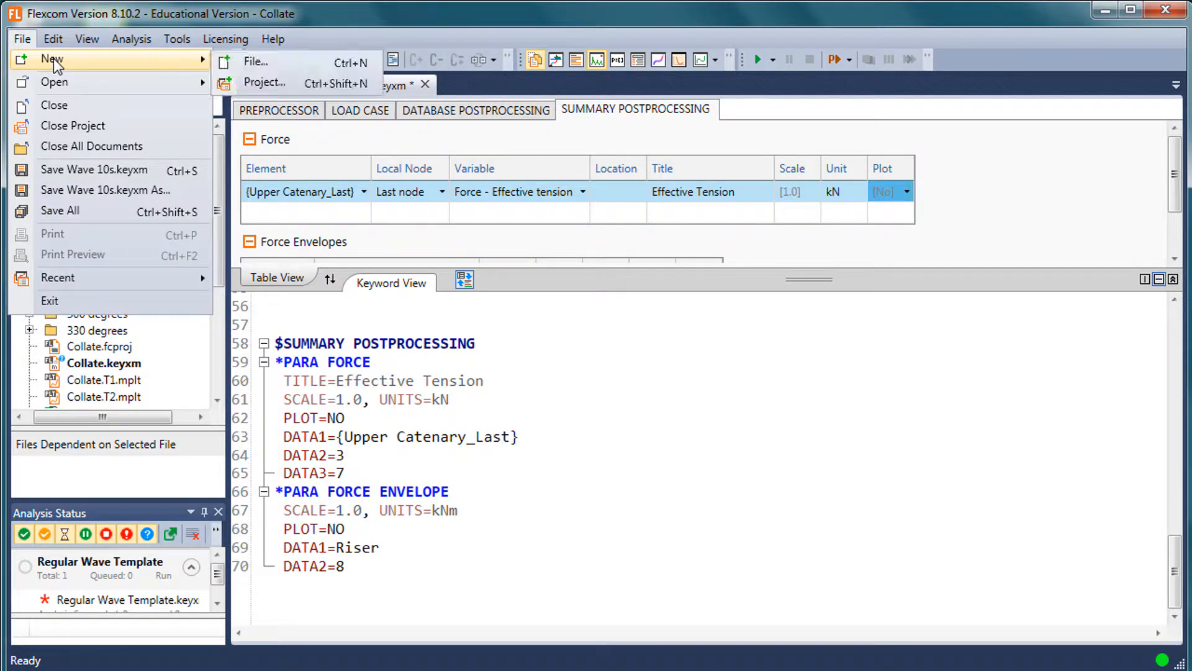
pyautogui.click(260, 62)
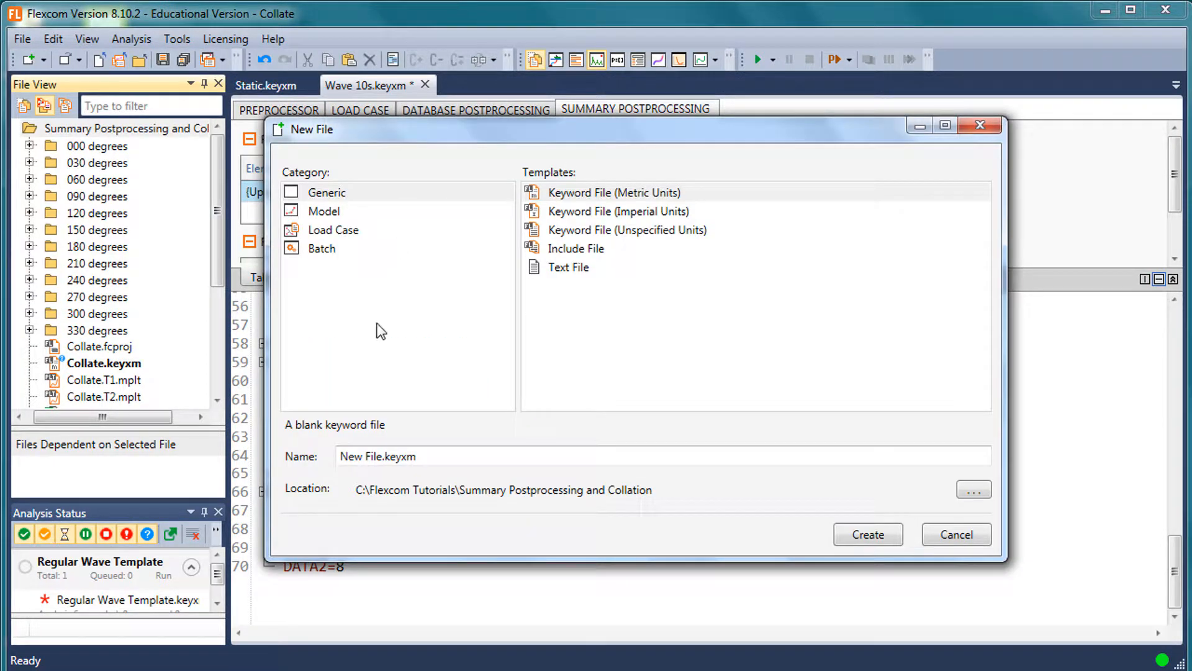
pyautogui.click(382, 458)
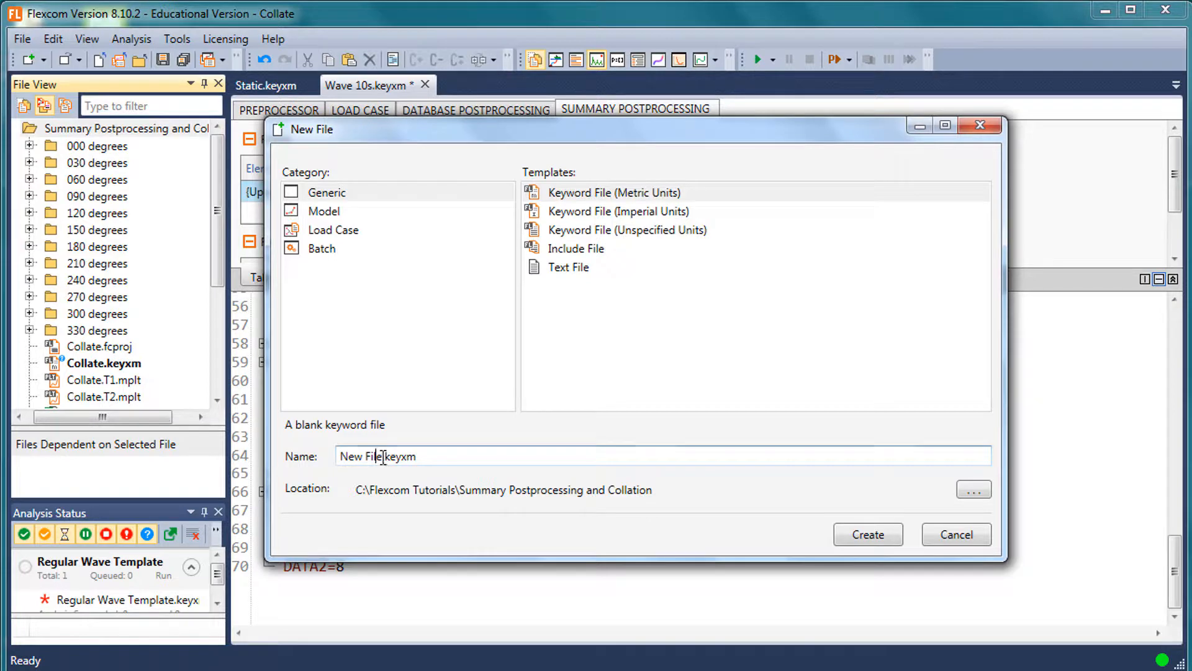
pyautogui.hotkey('shift', 'Home')
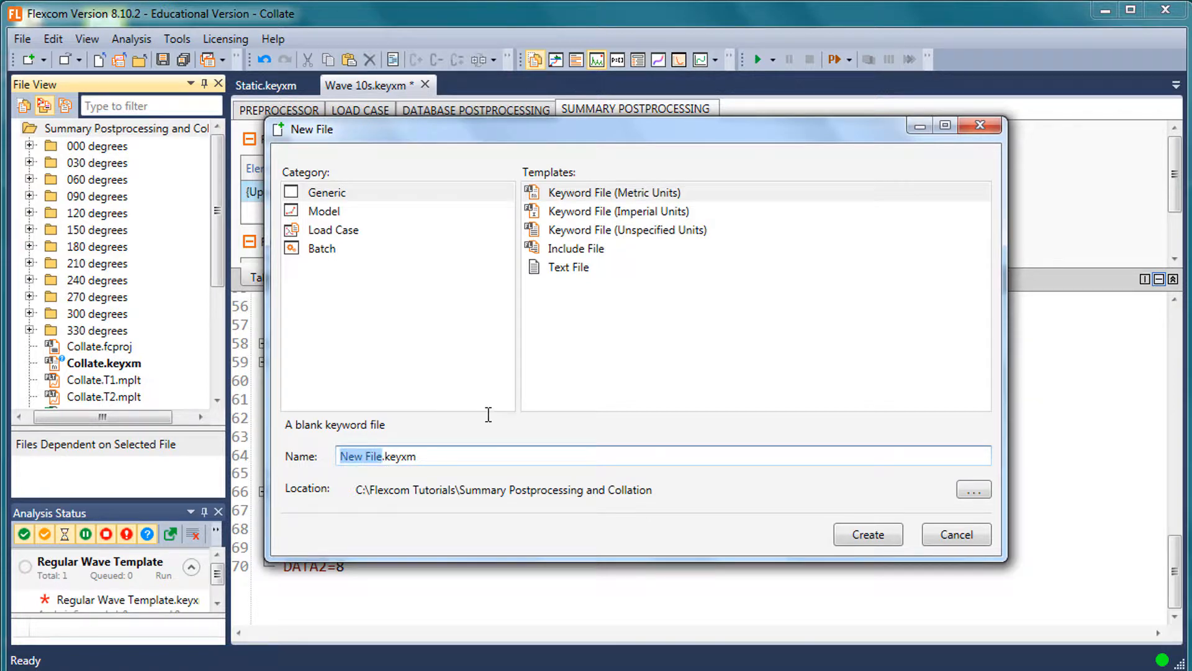
pyautogui.write('Summa')
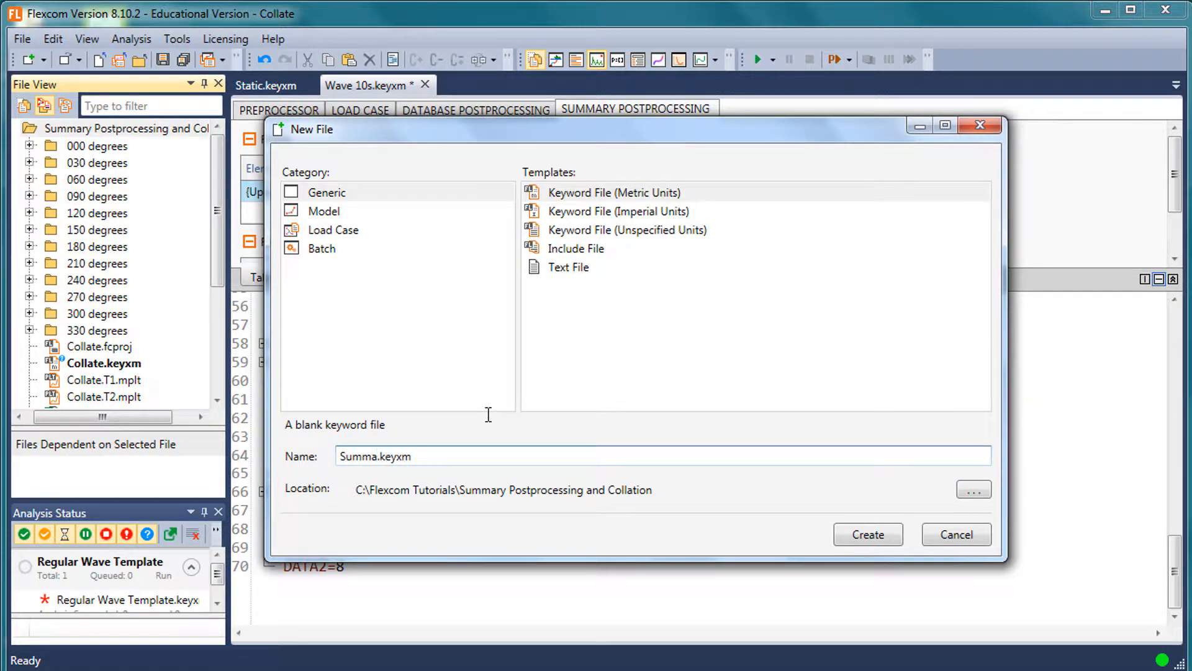
pyautogui.write('ry Collate')
pyautogui.click(617, 198)
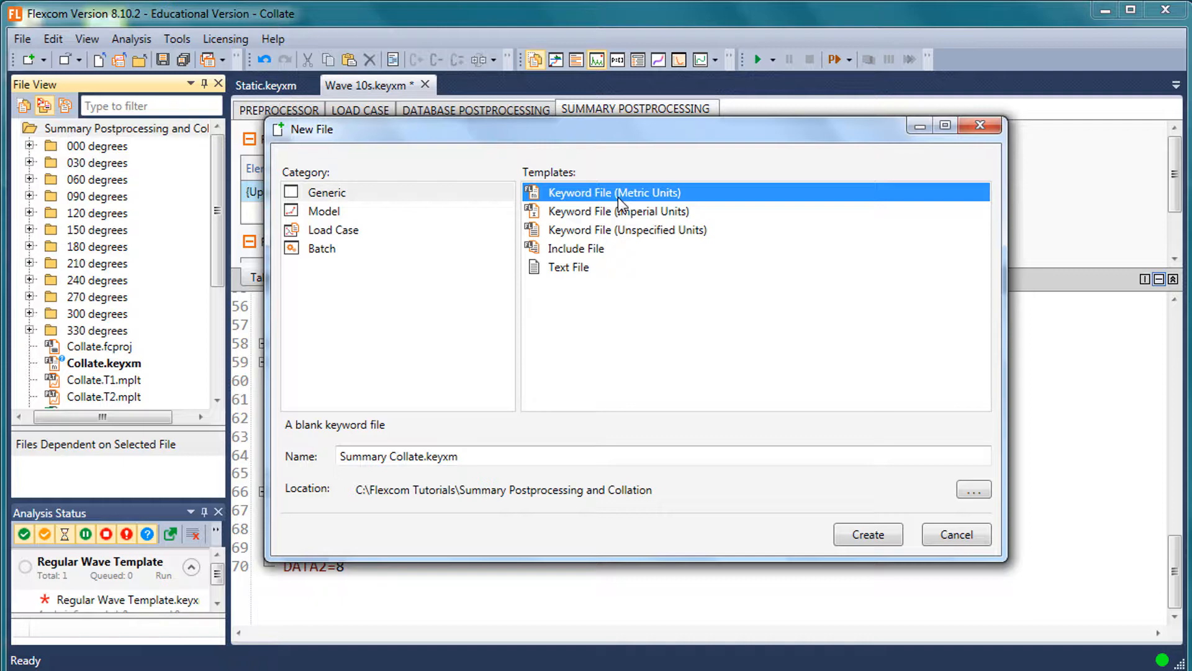
pyautogui.click(855, 529)
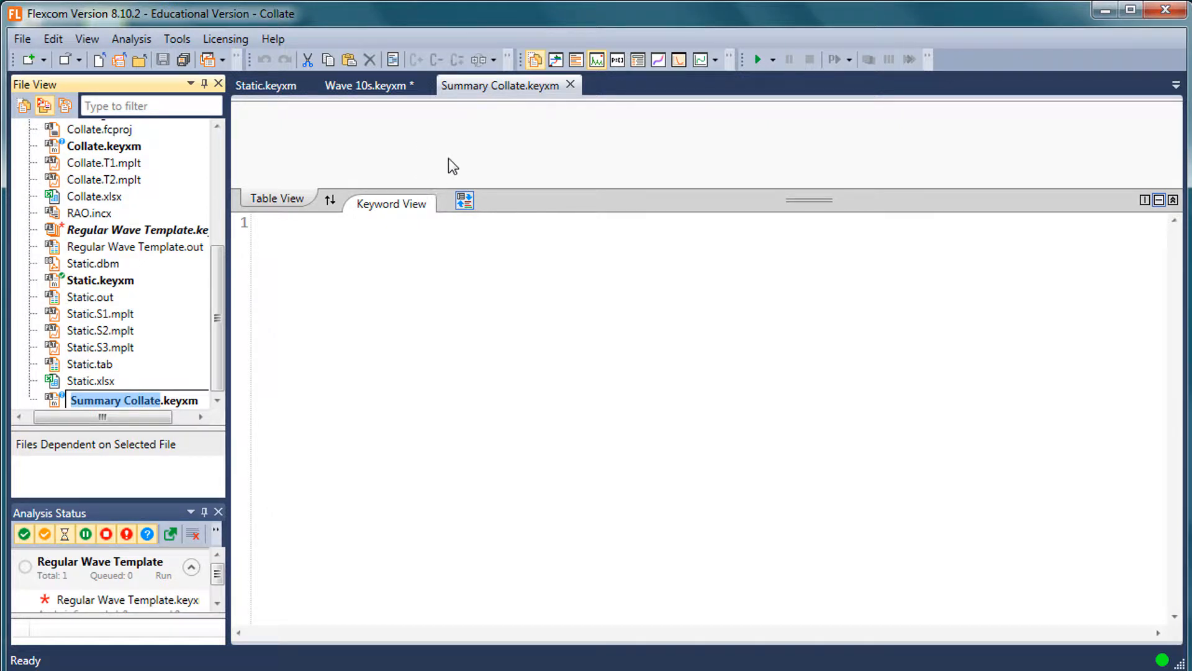
# Add a $SUMMARY COLLATE section with a *COLLATE keyword to Summary Collate.keyxm and start its TITLE= entry
pyautogui.click(418, 287)
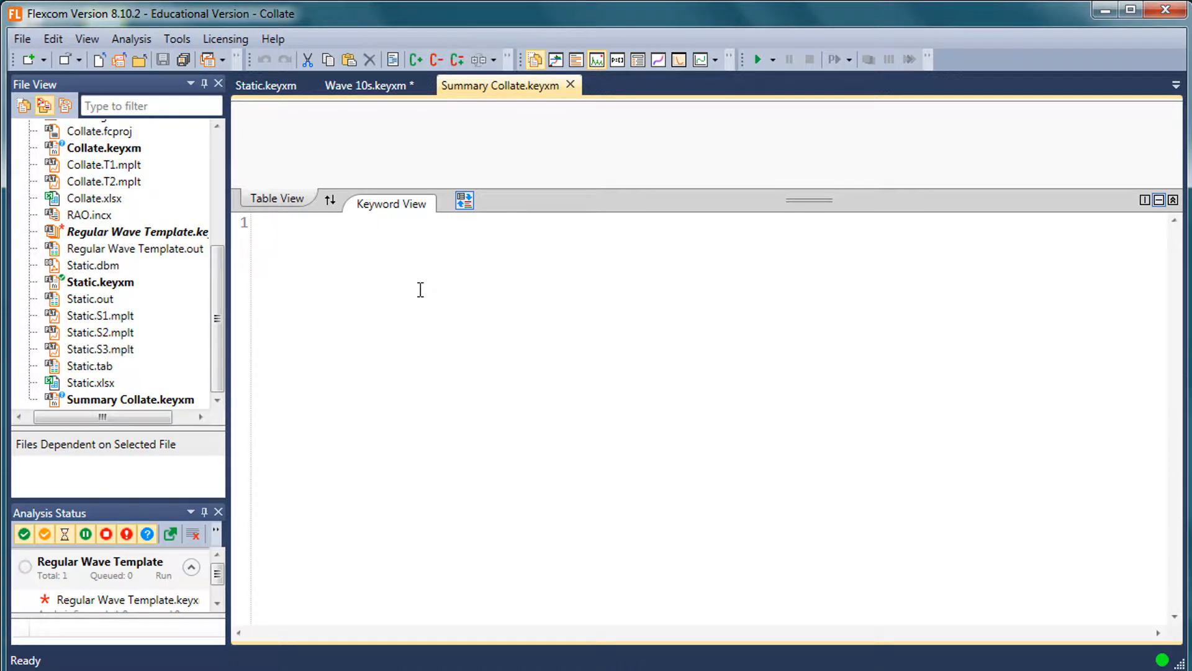
pyautogui.write('$SUM')
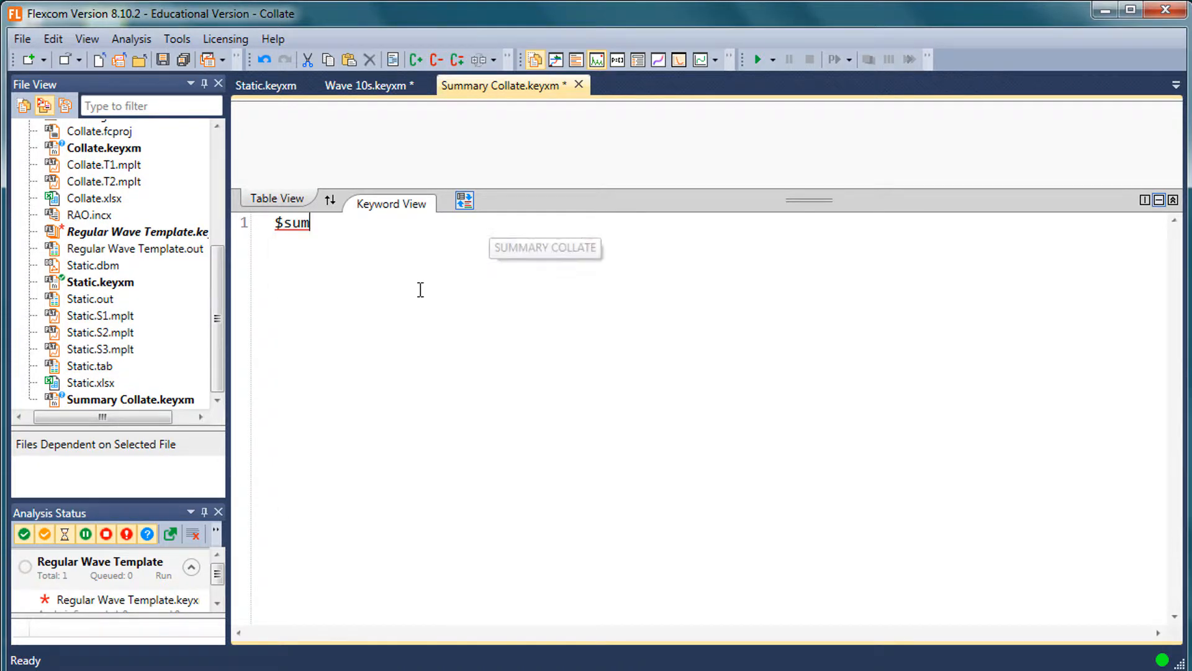
pyautogui.press('Return')
pyautogui.press('Return')
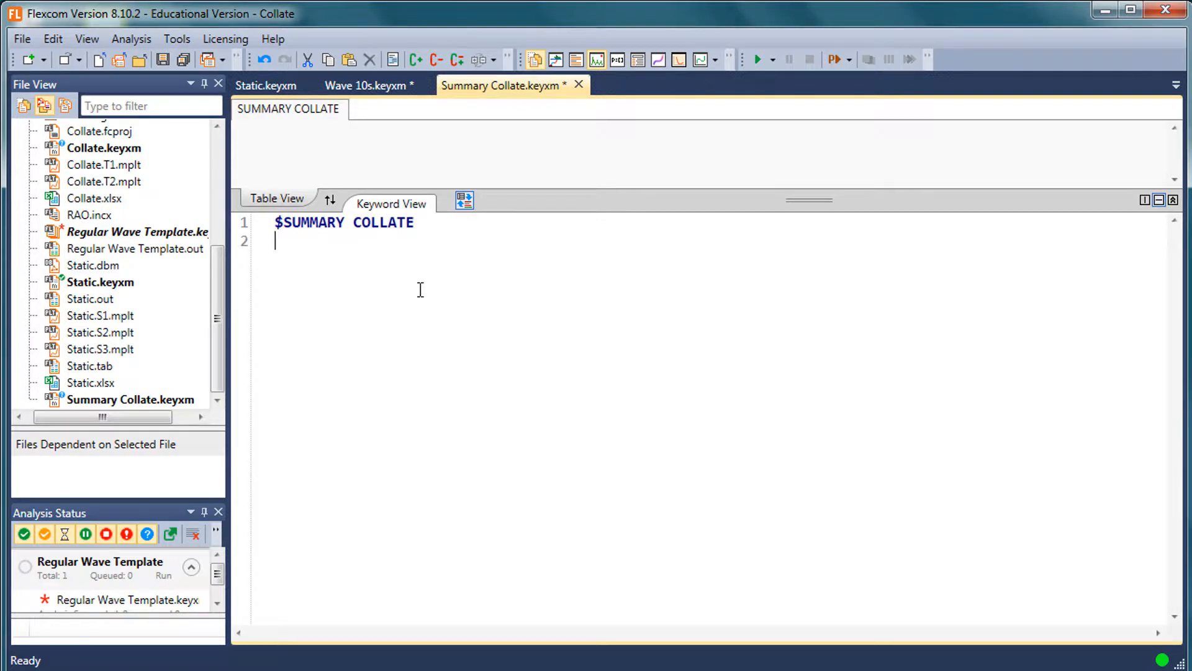
pyautogui.write('*')
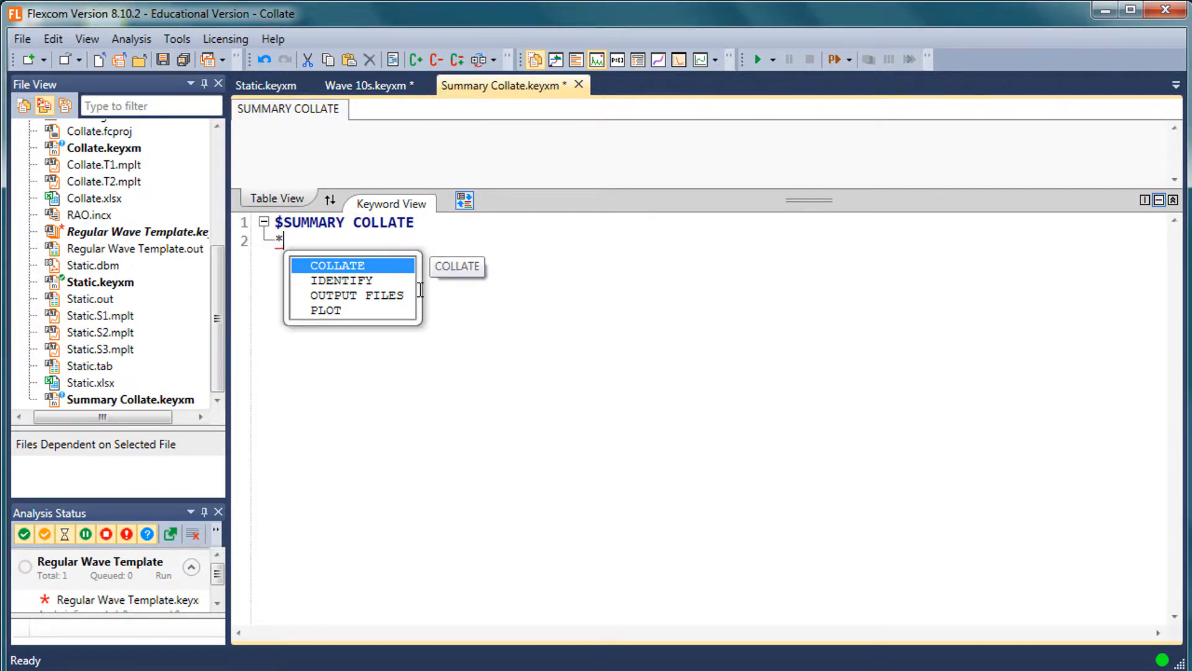
pyautogui.press('Return')
pyautogui.press('Return')
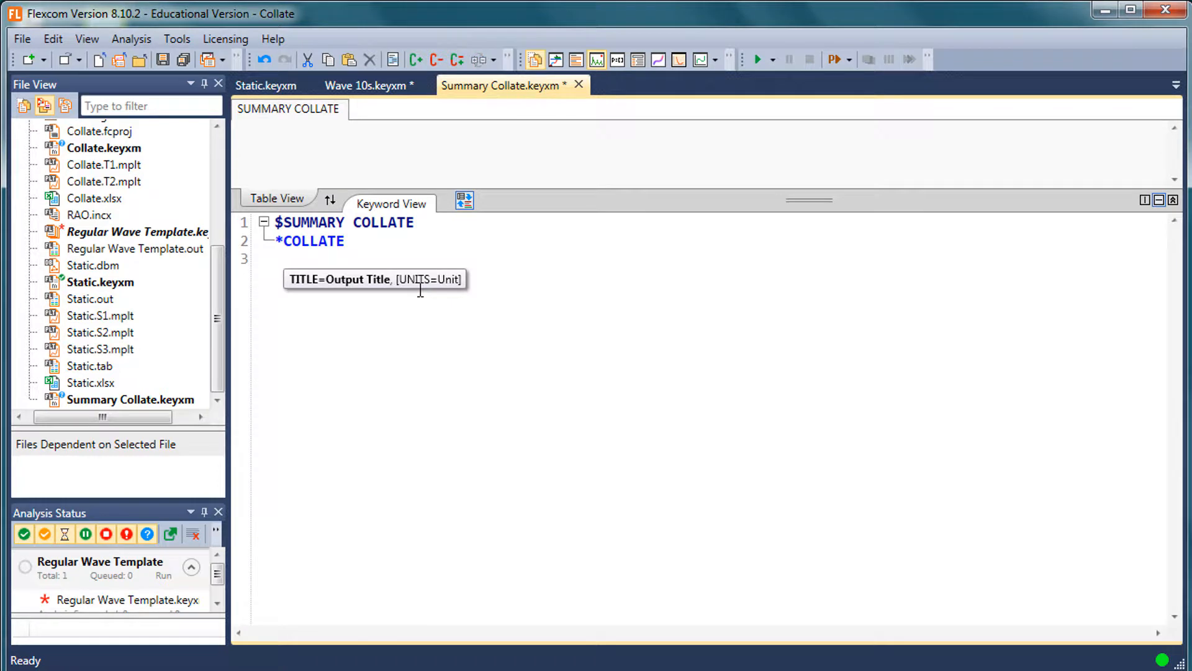
pyautogui.write('TITLE=')
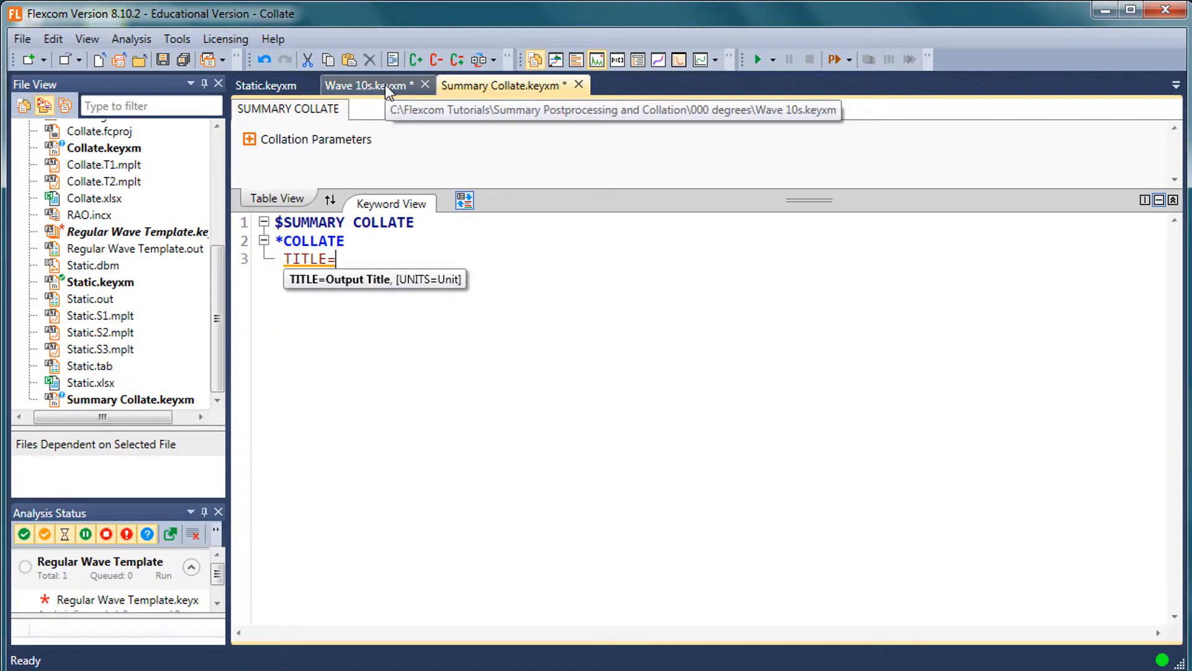
# Check the *PARA FORCE title in Wave 10s.keyxm by highlighting the text Effective Tension
pyautogui.click(366, 84)
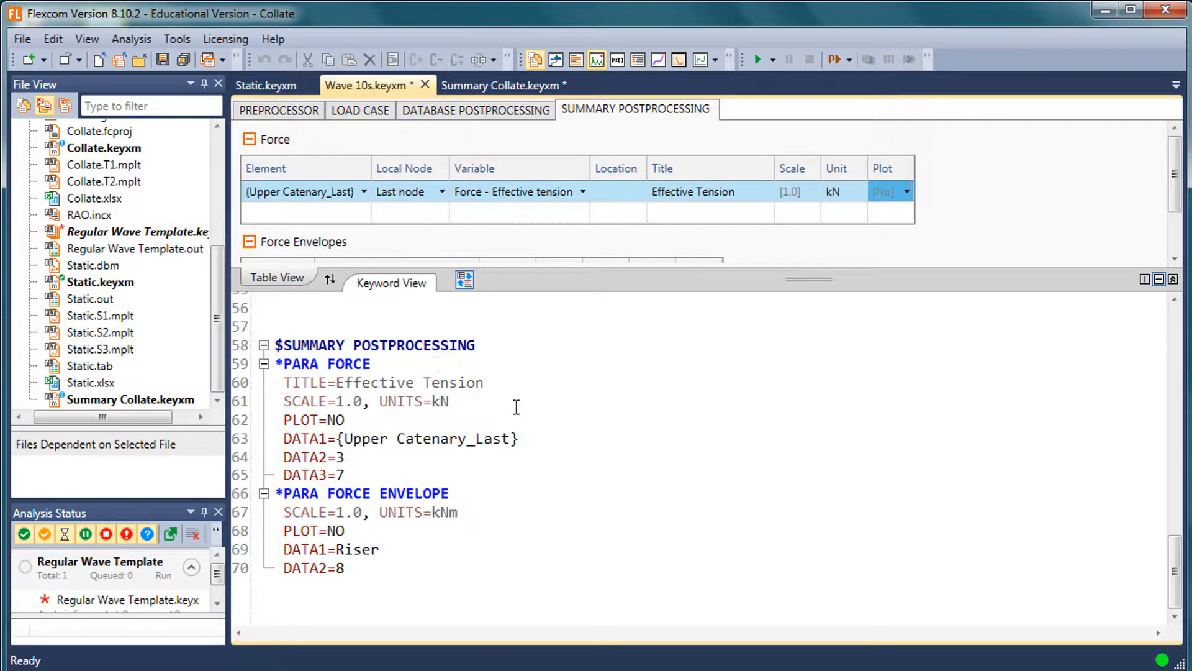
pyautogui.click(504, 388)
pyautogui.hotkey('ctrl', 'shift', 'Left')
pyautogui.hotkey('ctrl', 'shift', 'Left')
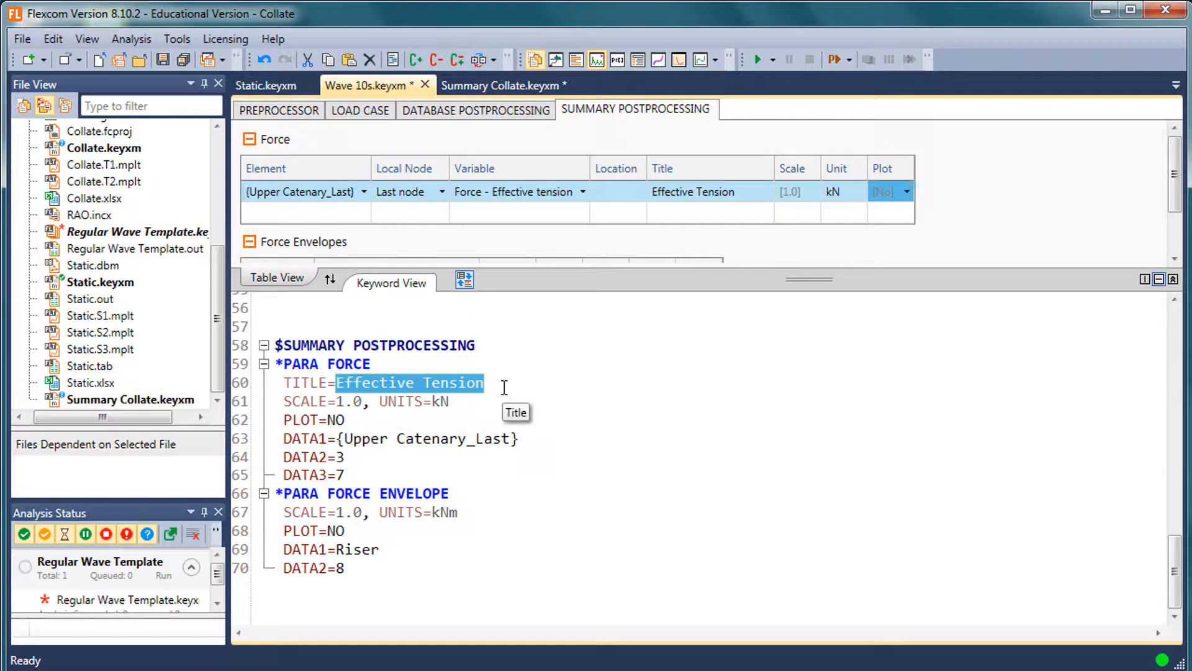
pyautogui.click(507, 381)
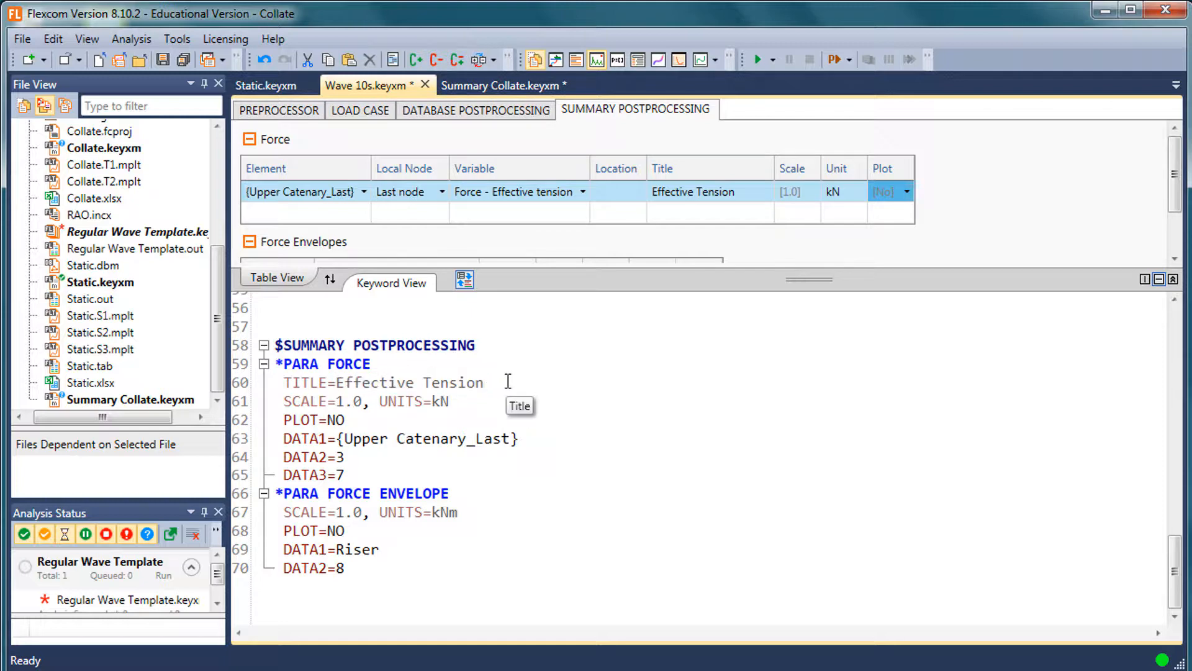
pyautogui.hotkey('ctrl', 'shift', 'Left')
pyautogui.hotkey('ctrl', 'shift', 'Left')
pyautogui.hotkey('ctrl', 'shift', 'Left')
pyautogui.hotkey('shift', 'Right')
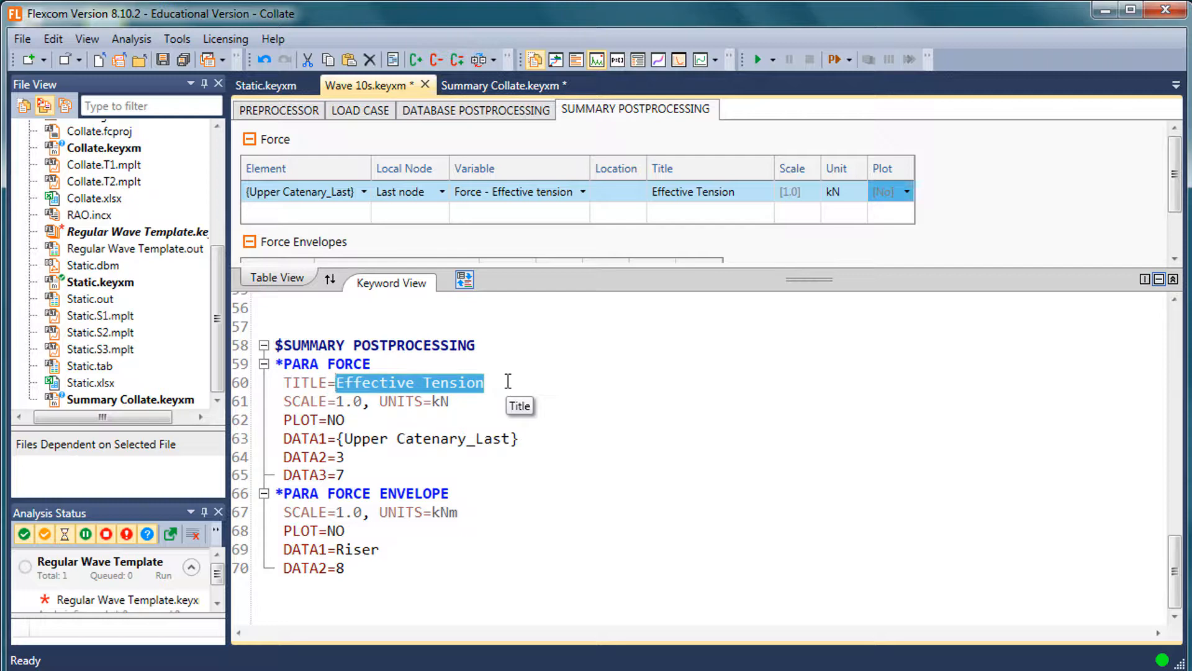
# Expand the 000 degrees folder and open the summary file Wave 05s.sum
pyautogui.moveTo(226, 170); pyautogui.dragTo(223, 170)
pyautogui.click(217, 170)
pyautogui.click(31, 147)
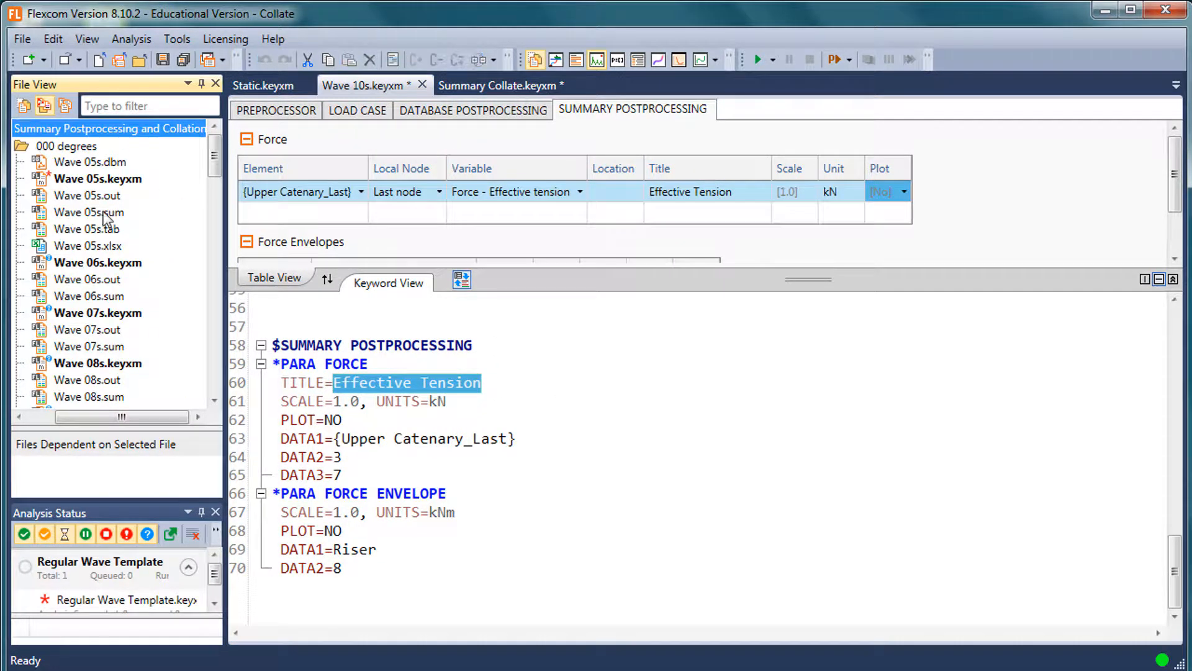
pyautogui.doubleClick(104, 213)
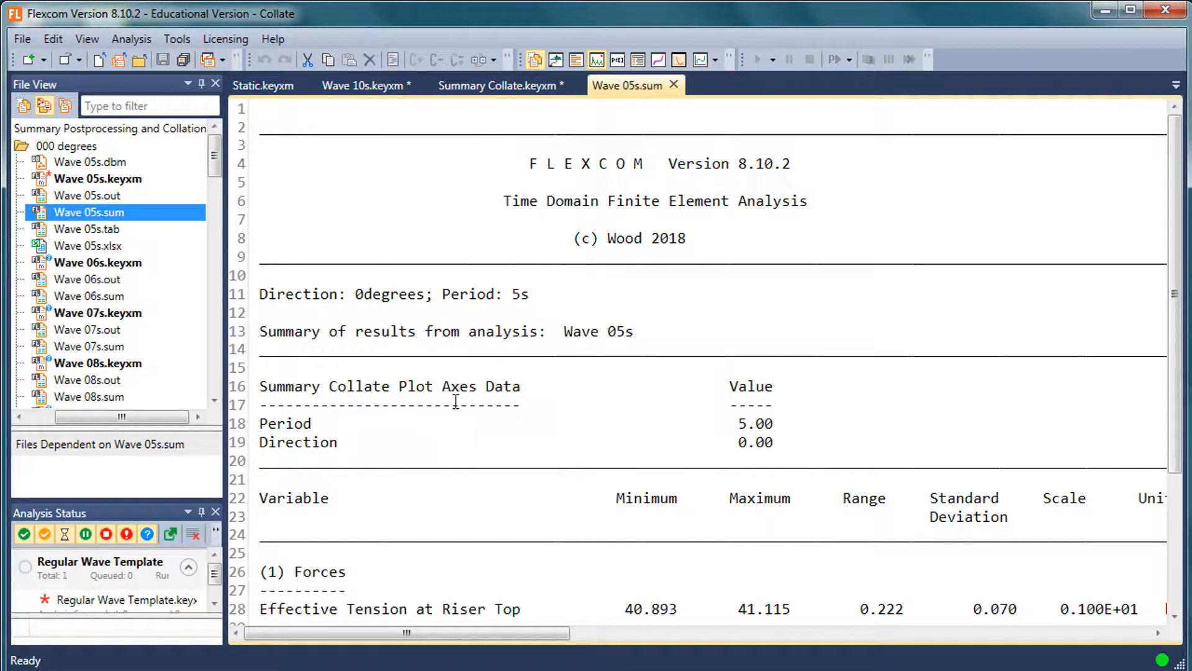
# Complete the first *COLLATE entry with the title Effective Tension at Riser Top, copied from Wave 05s.sum, and UNITS=kN
pyautogui.scroll(-1, 453, 399)
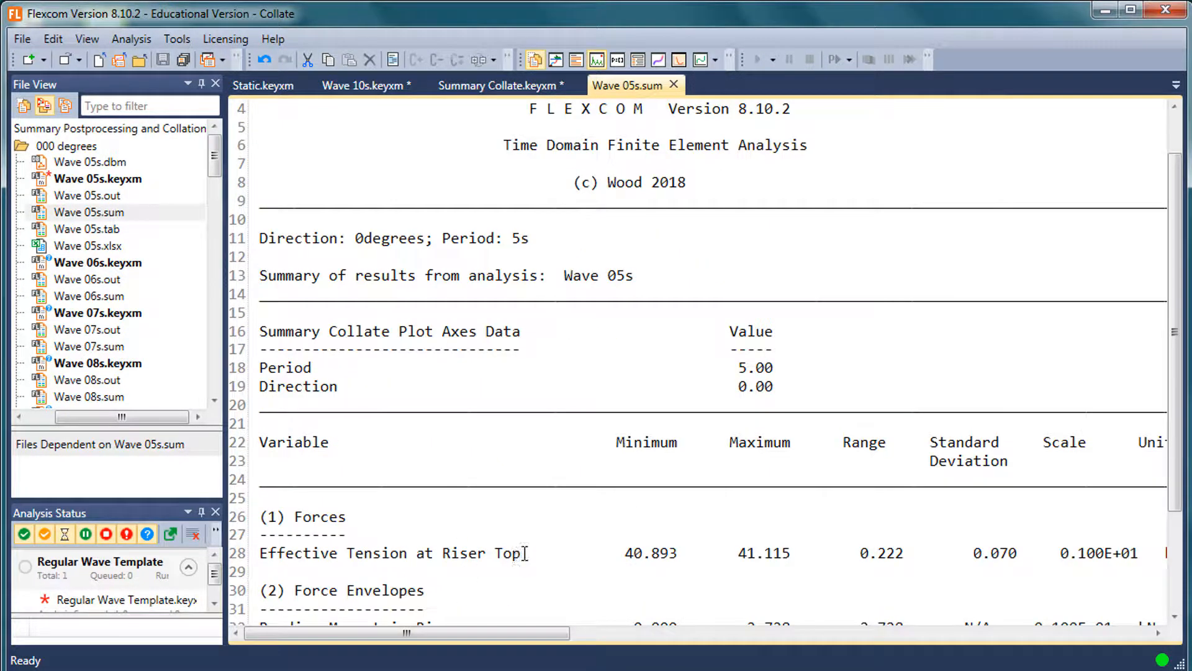
pyautogui.moveTo(521, 553); pyautogui.dragTo(259, 555)
pyautogui.hotkey('ctrl', 'c')
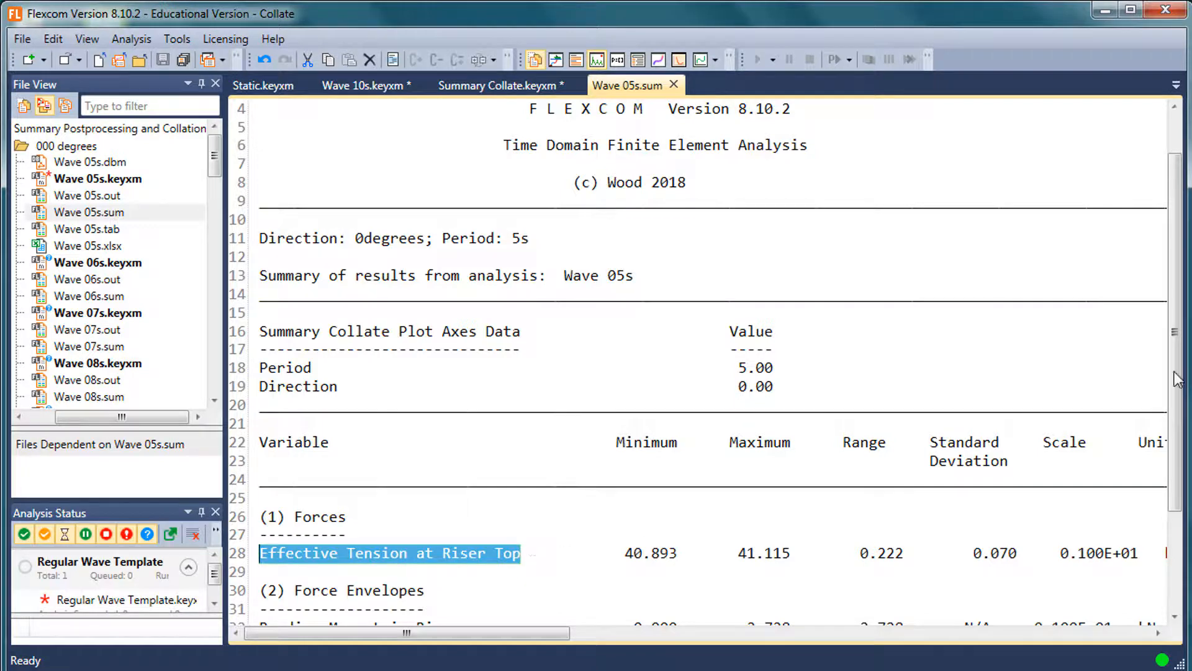
pyautogui.click(522, 87)
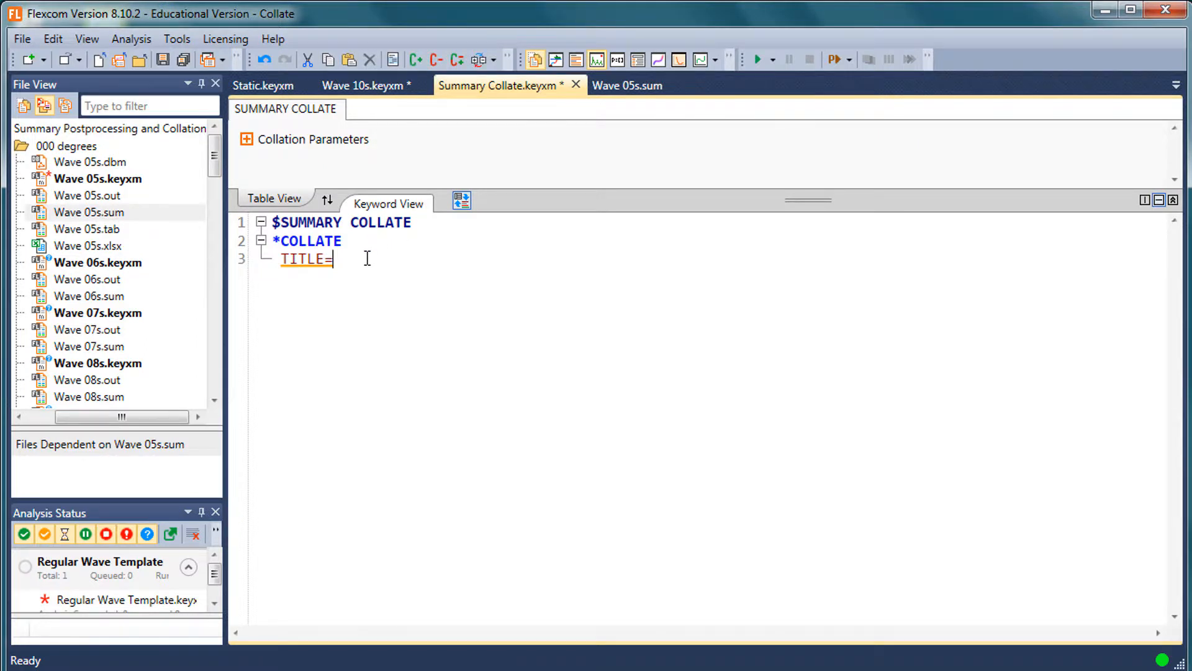
pyautogui.hotkey('ctrl', 'v')
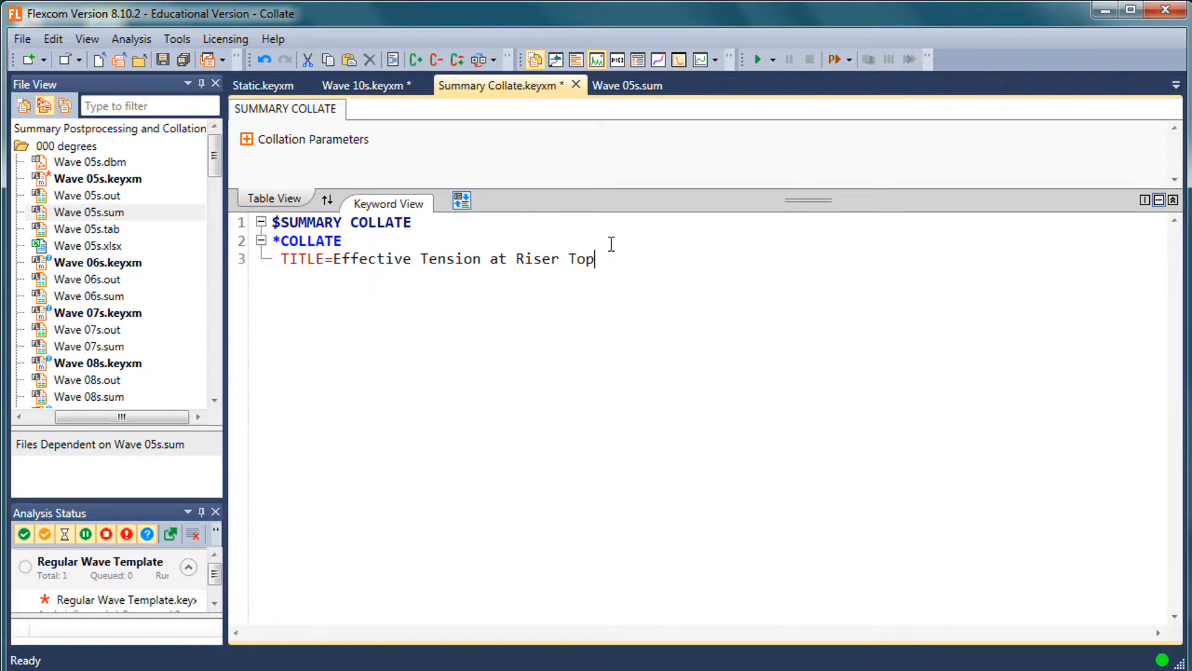
pyautogui.write(', UNITS=')
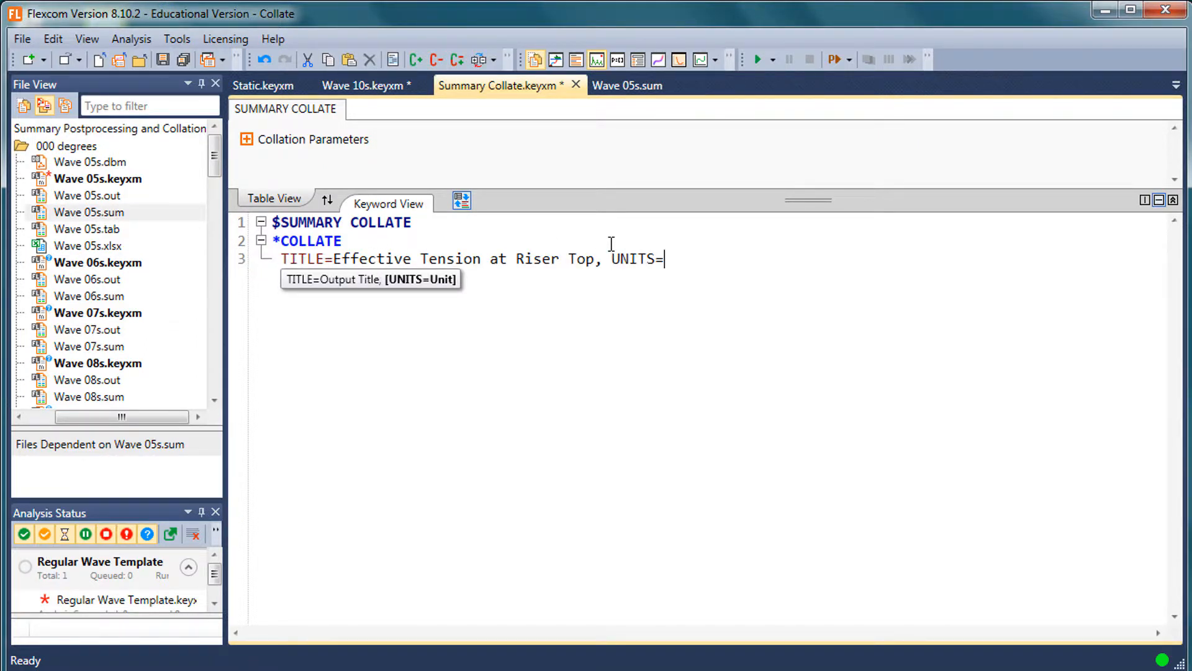
pyautogui.write('kN')
pyautogui.press('Return')
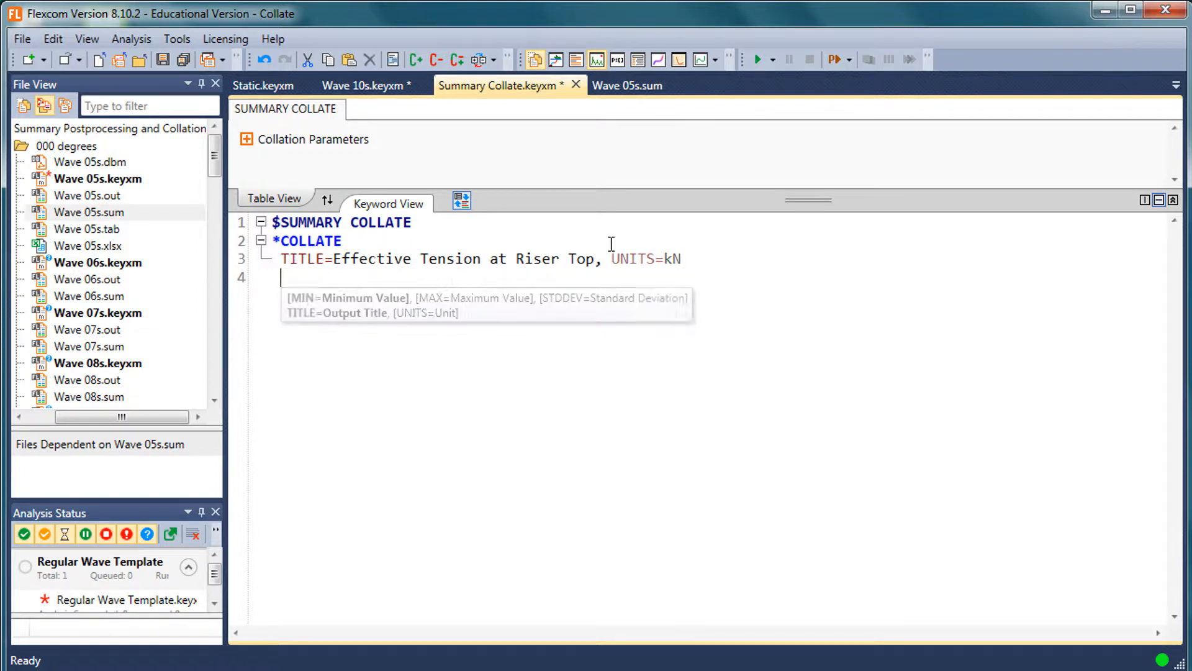
# Duplicate the effective tension entry onto a second *COLLATE line and change the copy's units to kNm
pyautogui.press('Up')
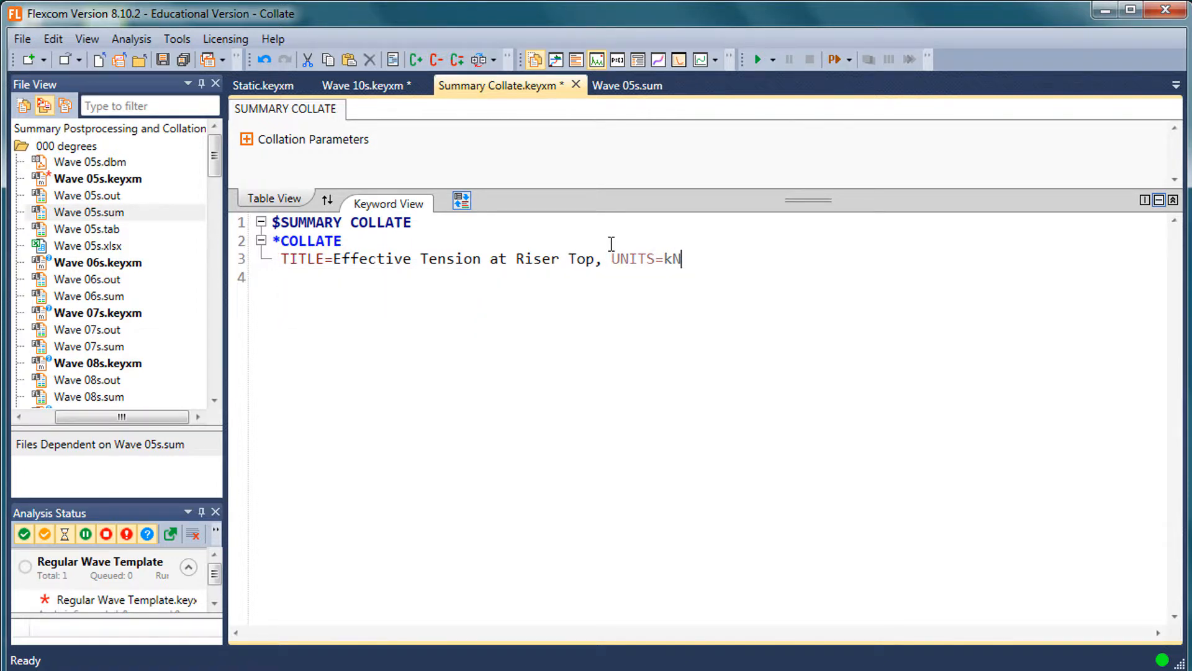
pyautogui.hotkey('shift', 'Home')
pyautogui.press('Down')
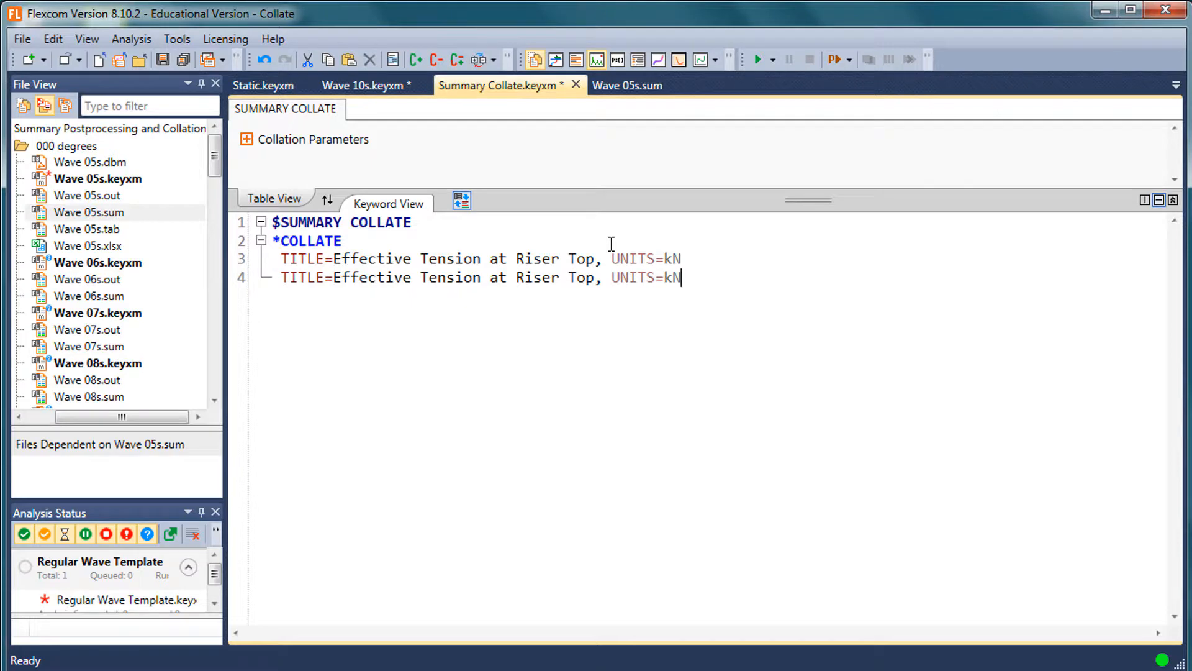
pyautogui.write('m')
pyautogui.hotkey('ctrl', 'Left')
pyautogui.hotkey('ctrl', 'Left')
pyautogui.hotkey('ctrl', 'Left')
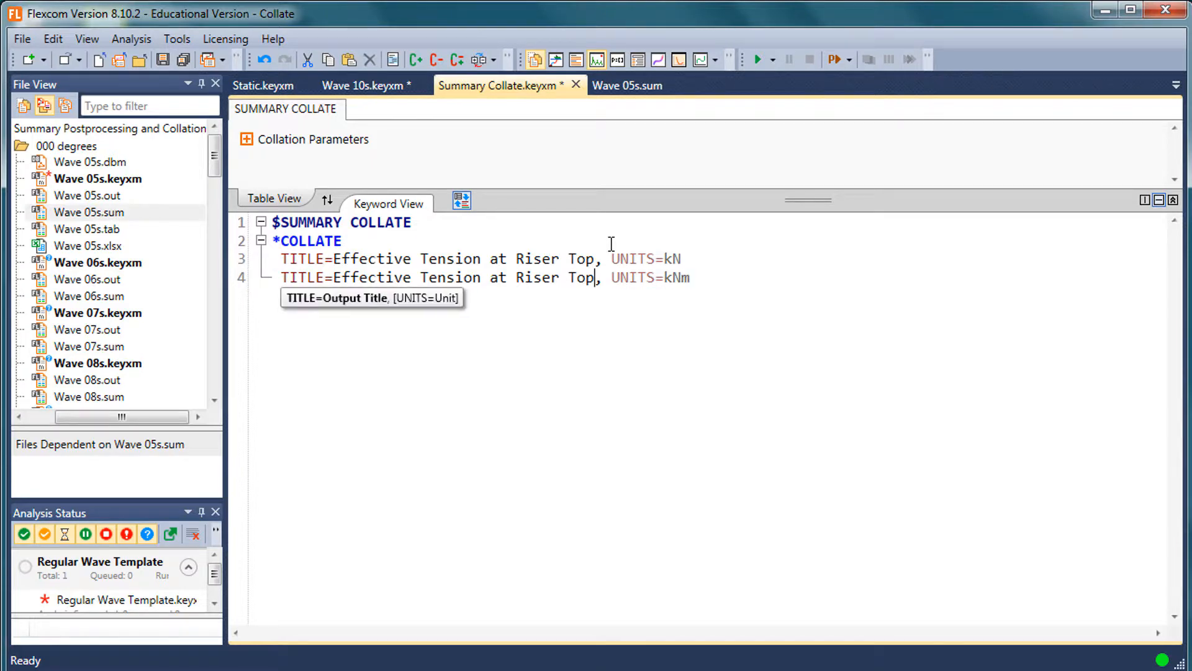
# Replace the second *COLLATE entry's title with Bending Moment in Riser, copied from Wave 05s.sum
pyautogui.click(640, 83)
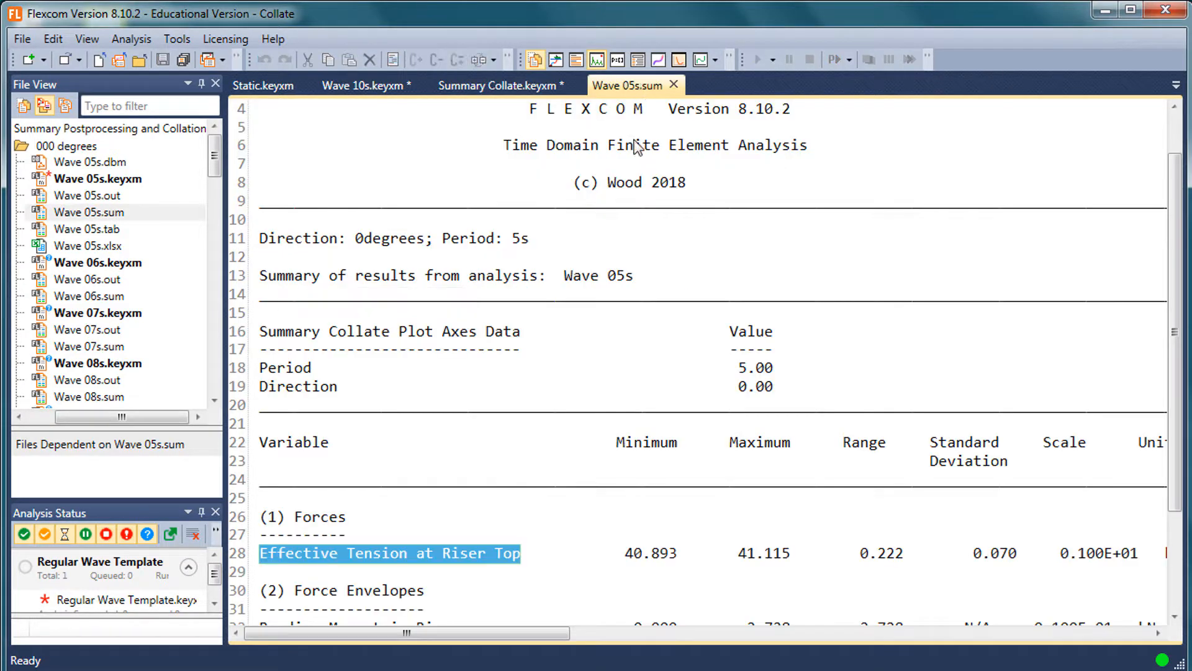
pyautogui.click(578, 487)
pyautogui.scroll(-1, 578, 487)
pyautogui.moveTo(460, 572); pyautogui.dragTo(258, 571)
pyautogui.hotkey('ctrl', 'c')
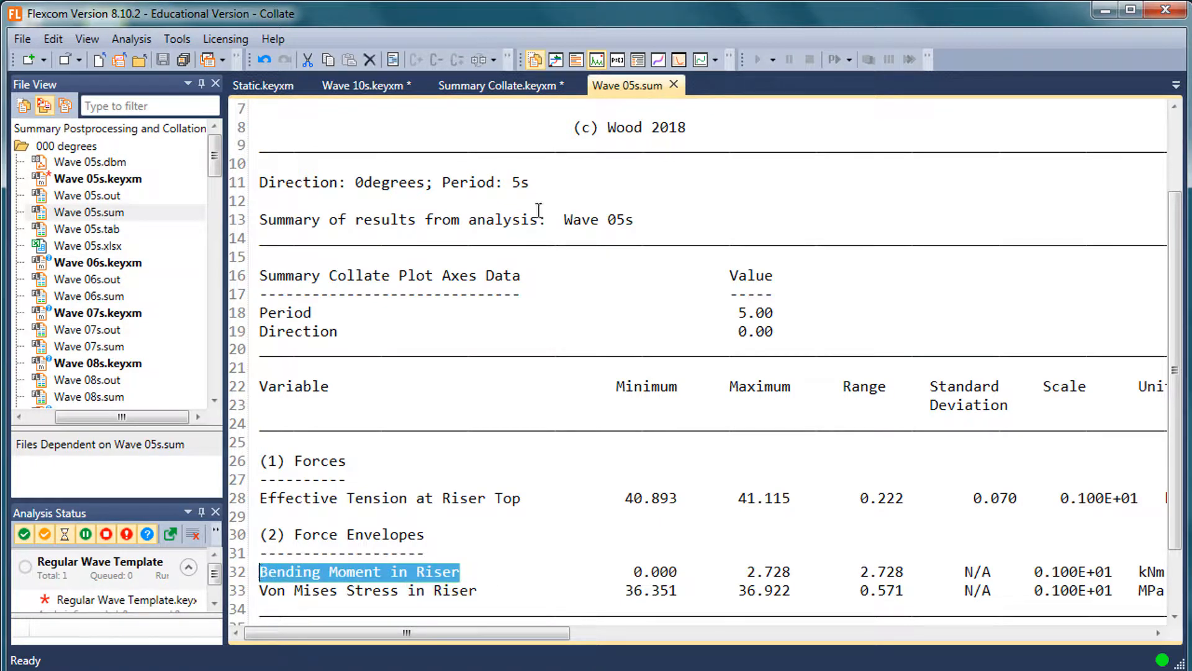
pyautogui.click(505, 80)
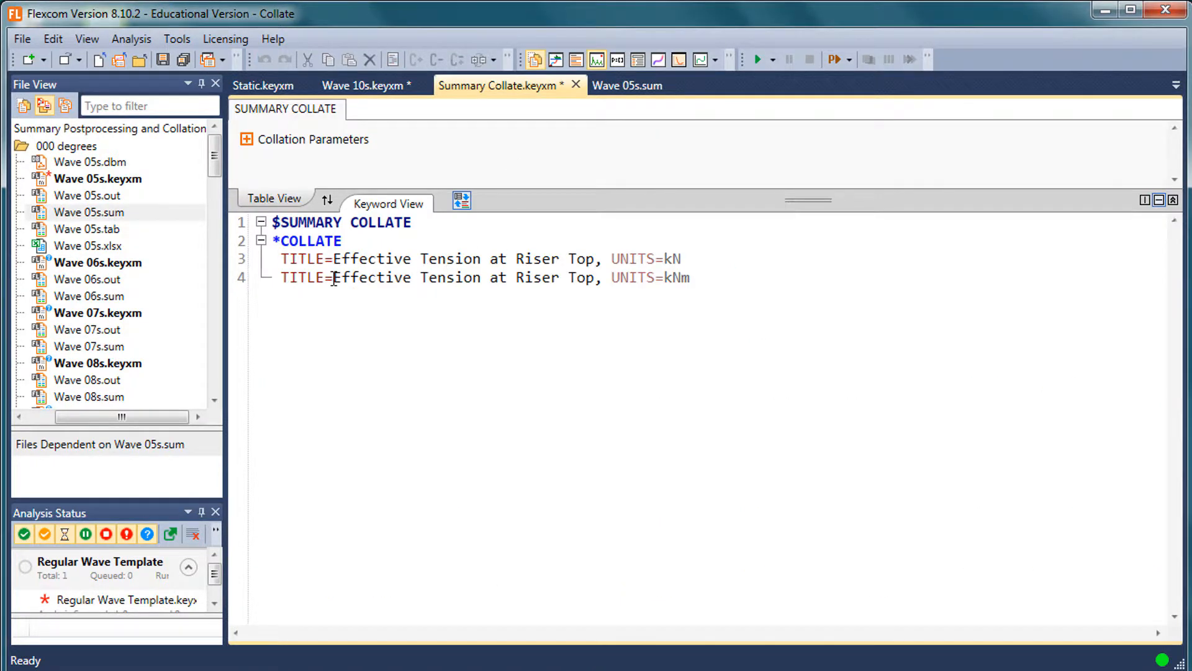
pyautogui.moveTo(334, 278); pyautogui.dragTo(597, 277)
pyautogui.hotkey('ctrl', 'v')
pyautogui.click(724, 272)
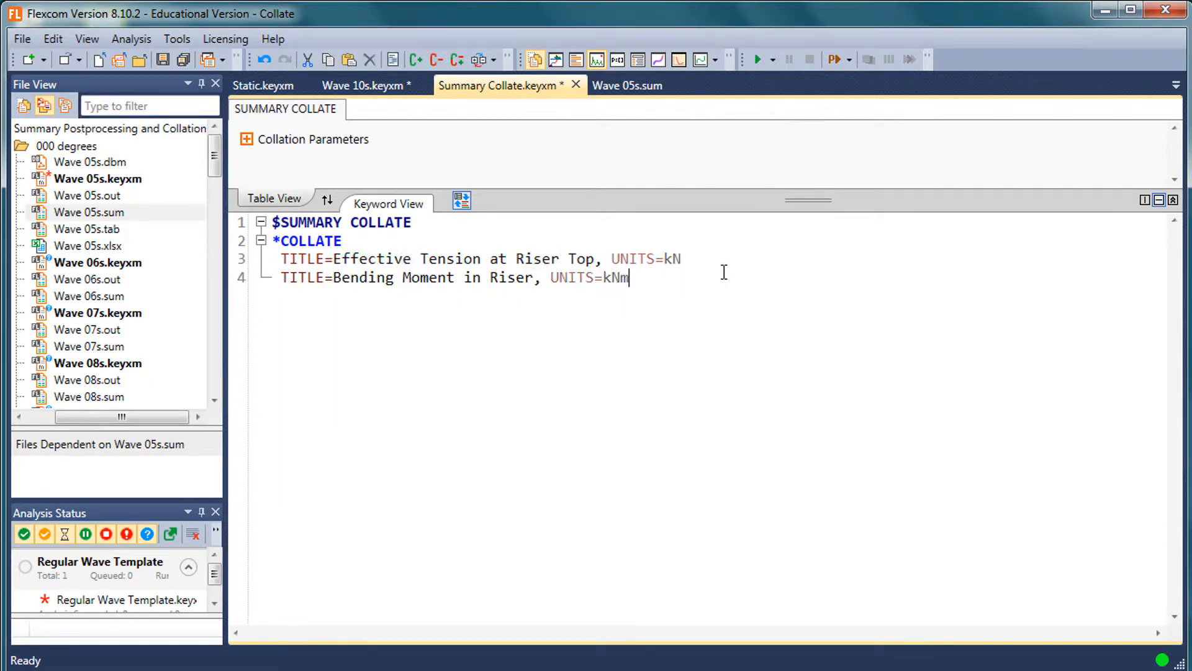
# Add an *IDENTIFY keyword with OPTION=SUBFOLDERS below the *COLLATE entries
pyautogui.moveTo(530, 195); pyautogui.dragTo(531, 218)
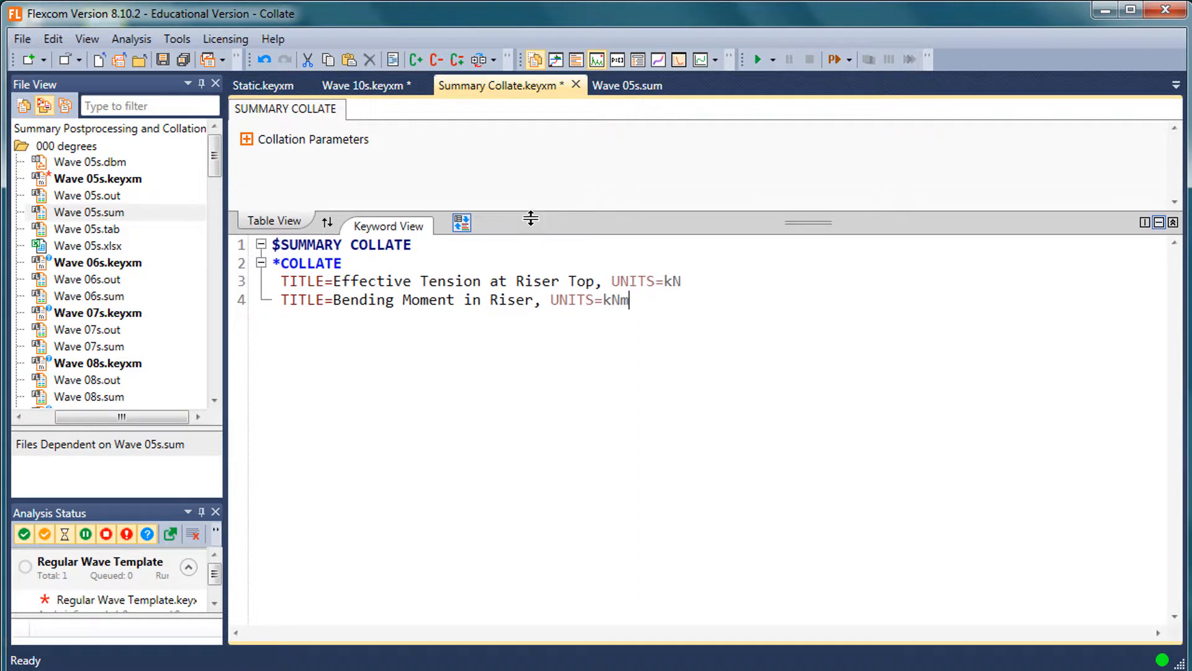
pyautogui.click(45, 416)
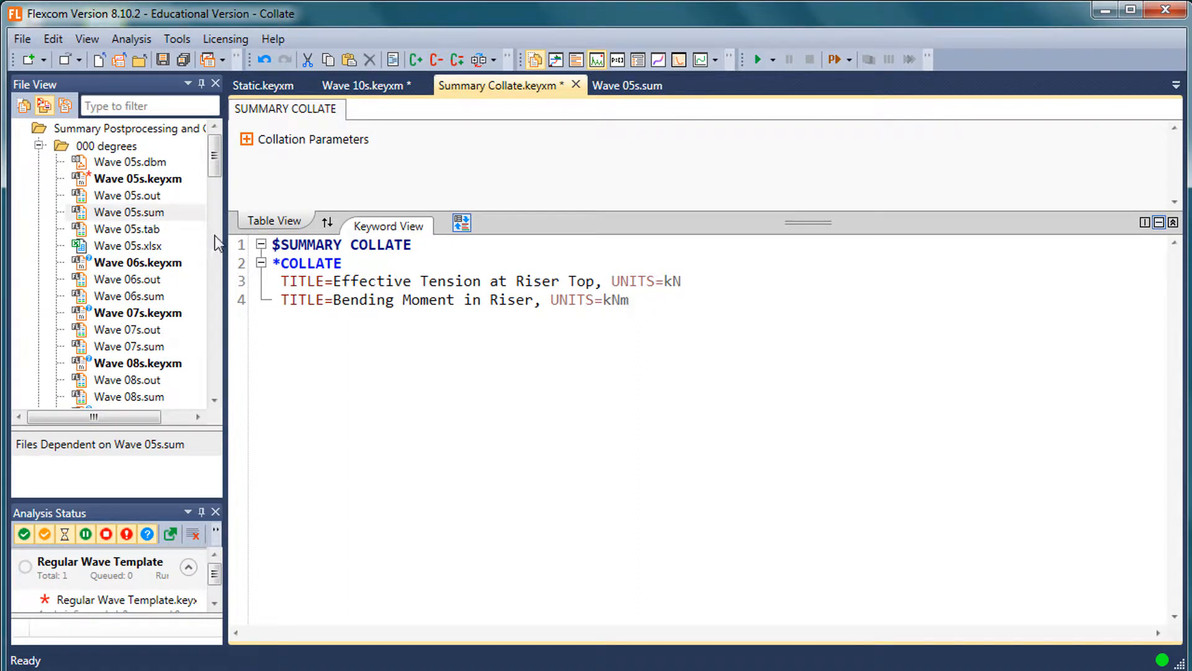
pyautogui.moveTo(225, 237); pyautogui.dragTo(243, 237)
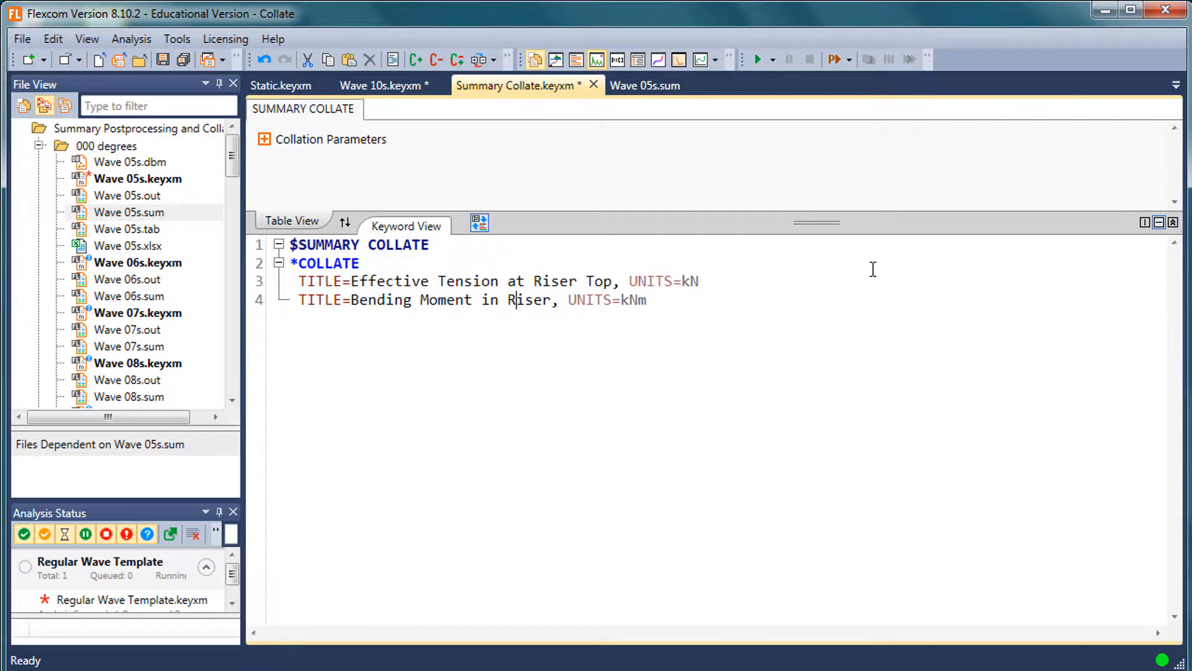
pyautogui.press('Return')
pyautogui.press('Return')
pyautogui.write('*')
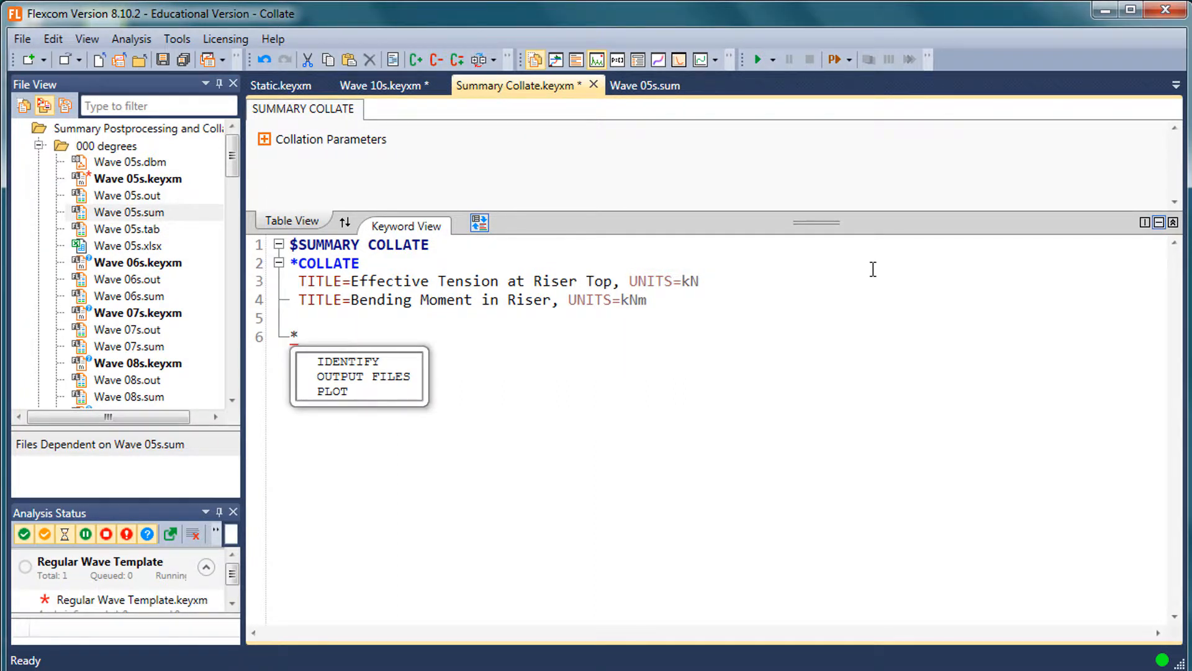
pyautogui.press('Down')
pyautogui.press('Return')
pyautogui.press('Return')
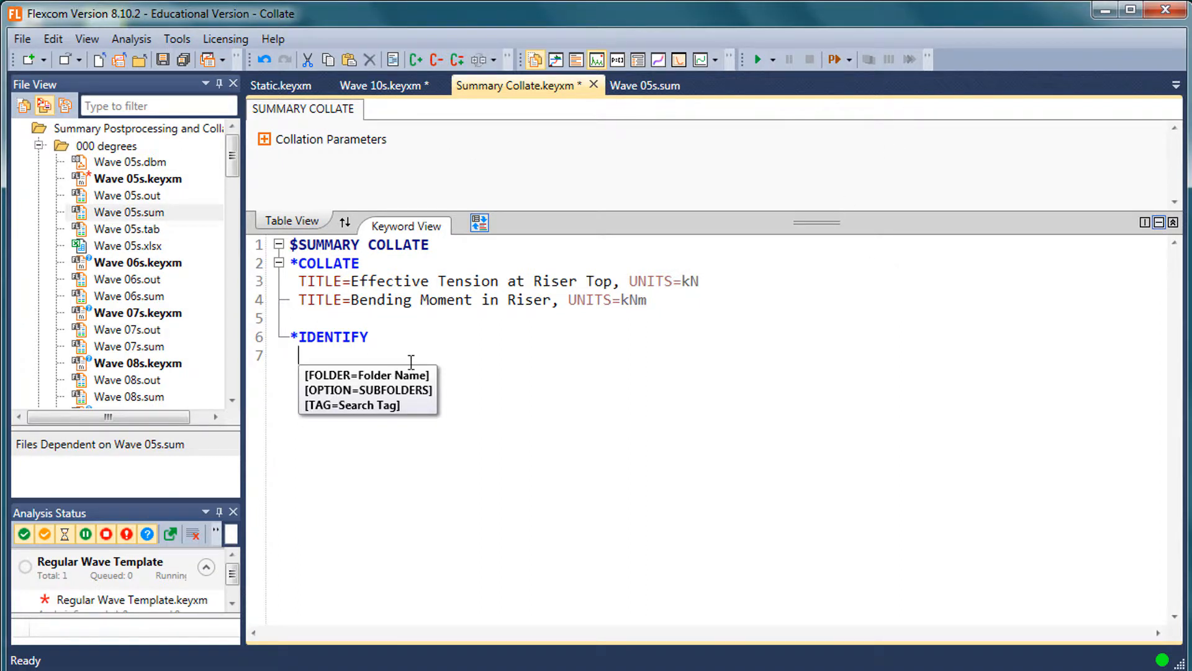
pyautogui.write('OPTION=SUBFOLDERS')
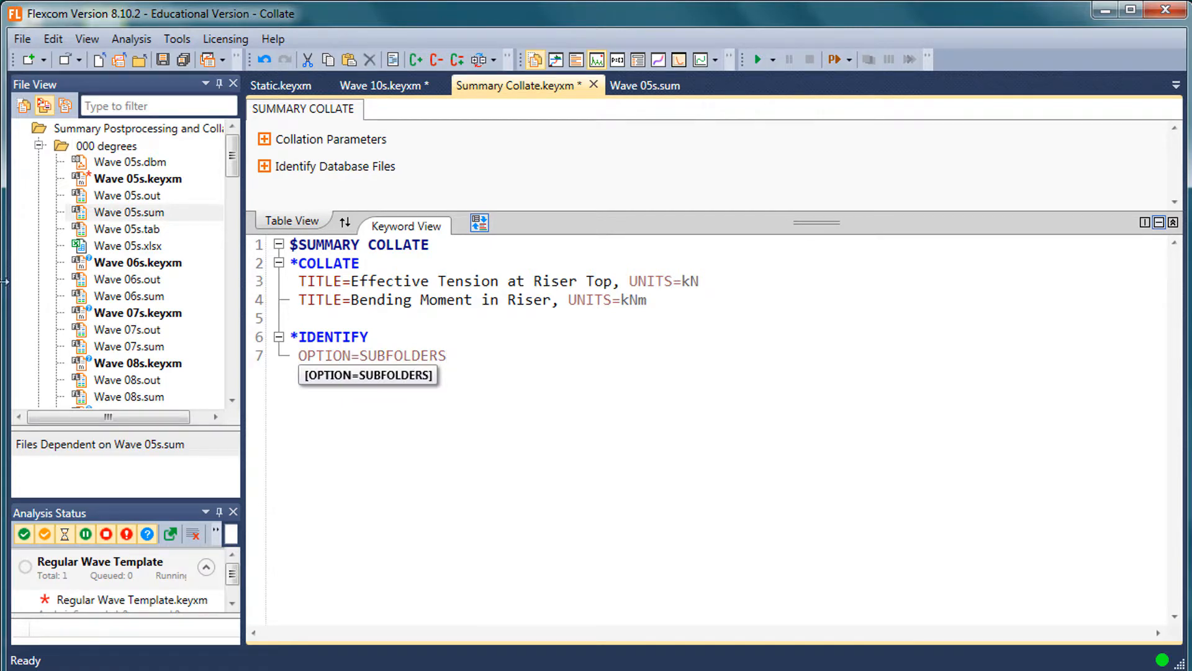
# Collapse the 000 degrees folder and check where Summary Collate.keyxm sits relative to the wave direction subfolders
pyautogui.click(39, 145)
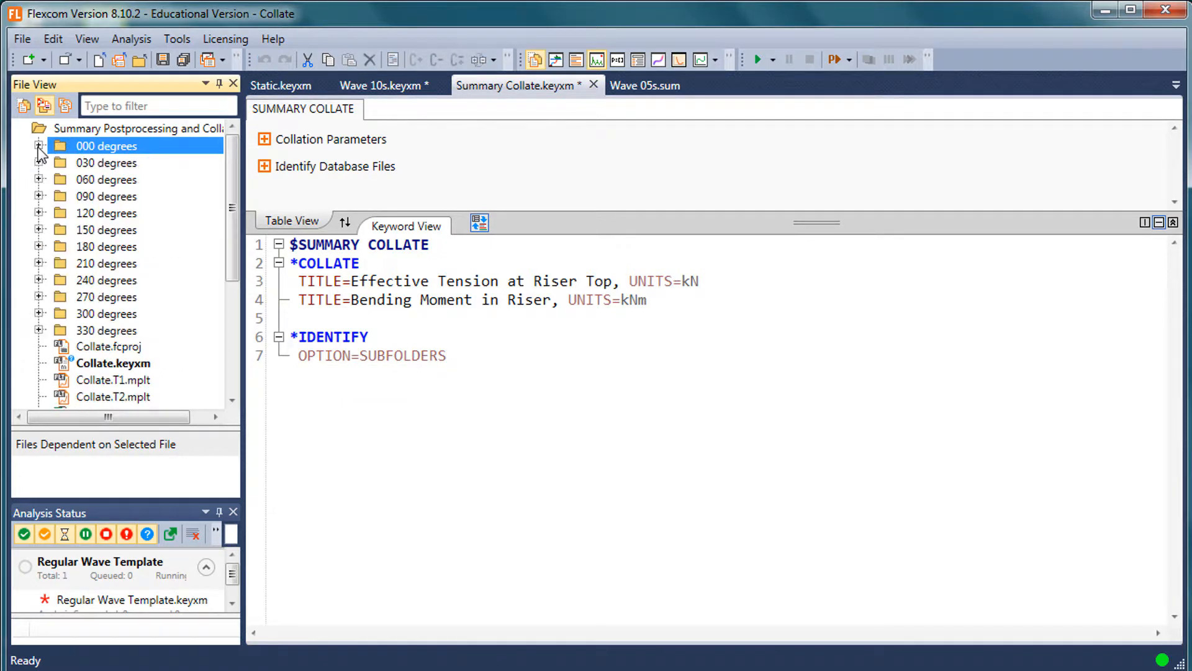
pyautogui.scroll(-5, 231, 377)
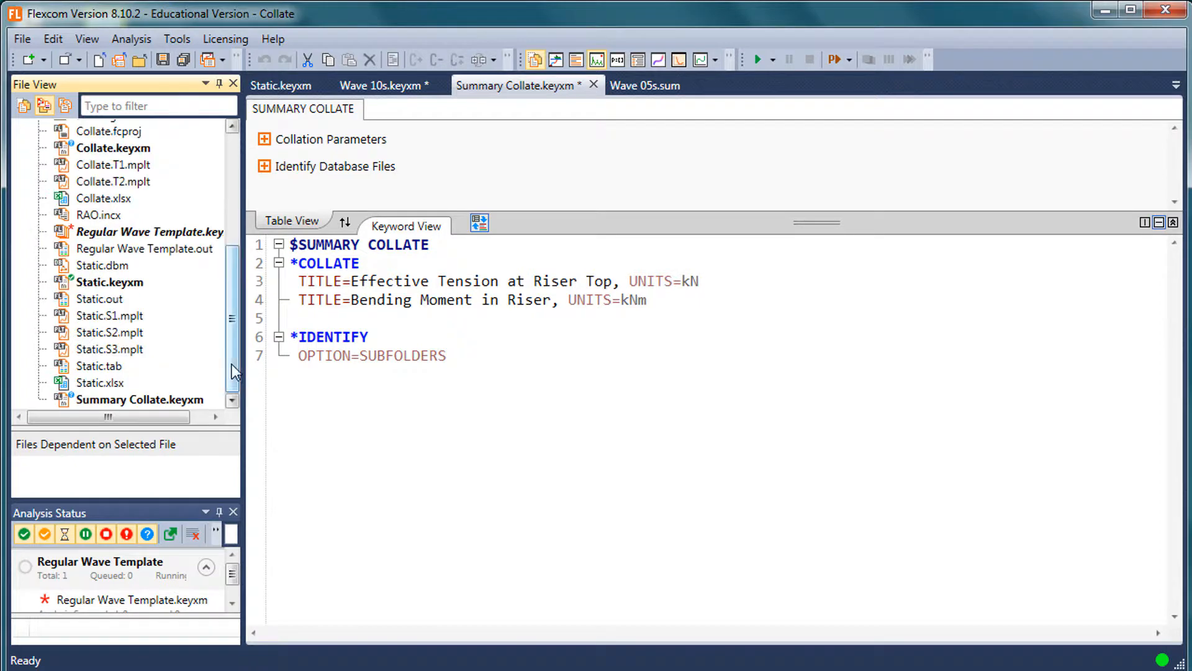
pyautogui.click(127, 401)
pyautogui.click(237, 159)
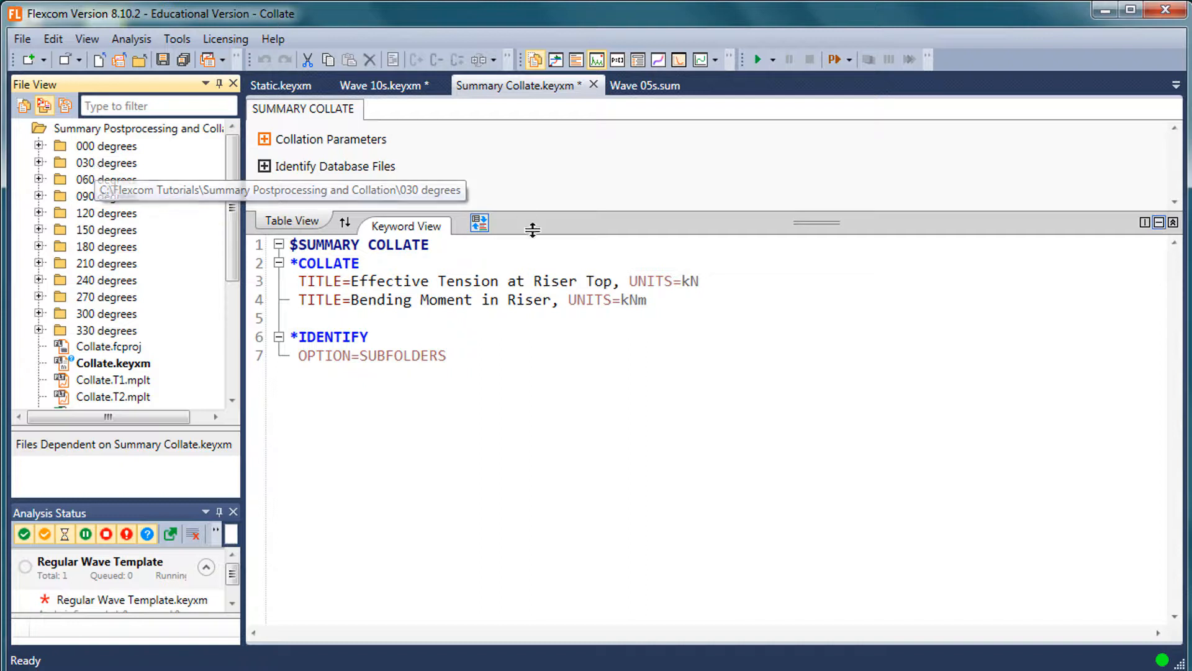
# Add a TAG=030 search tag line under *IDENTIFY to match the 030 degrees folder
pyautogui.click(501, 351)
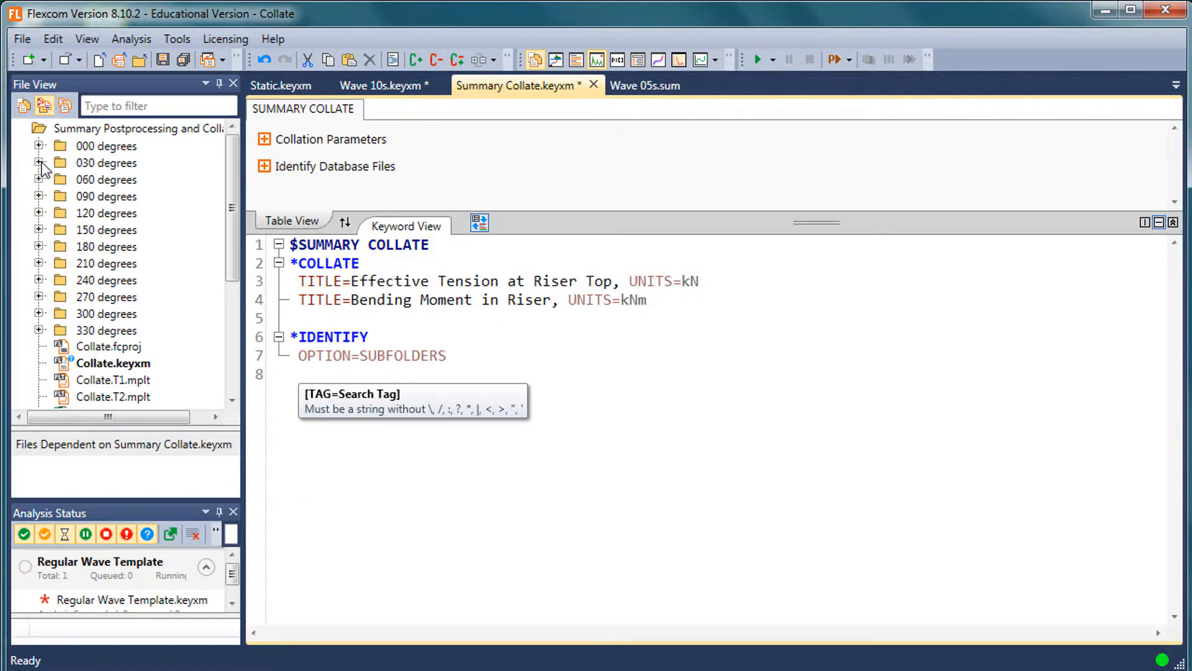
pyautogui.click(98, 168)
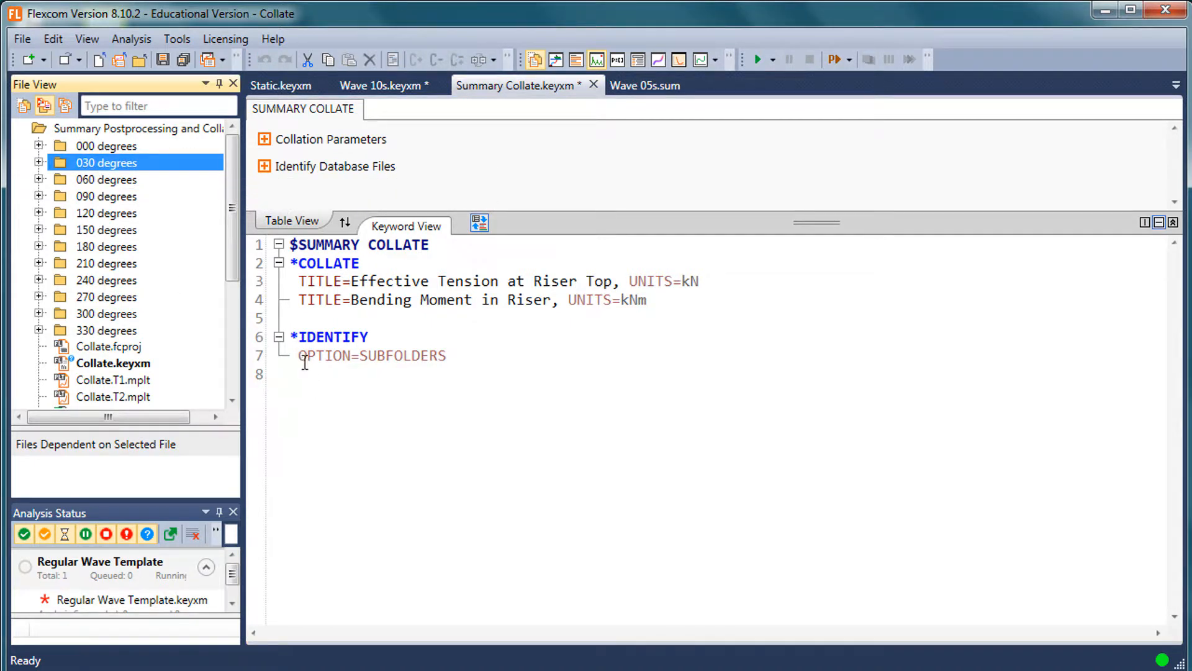
pyautogui.click(327, 373)
pyautogui.write('tag')
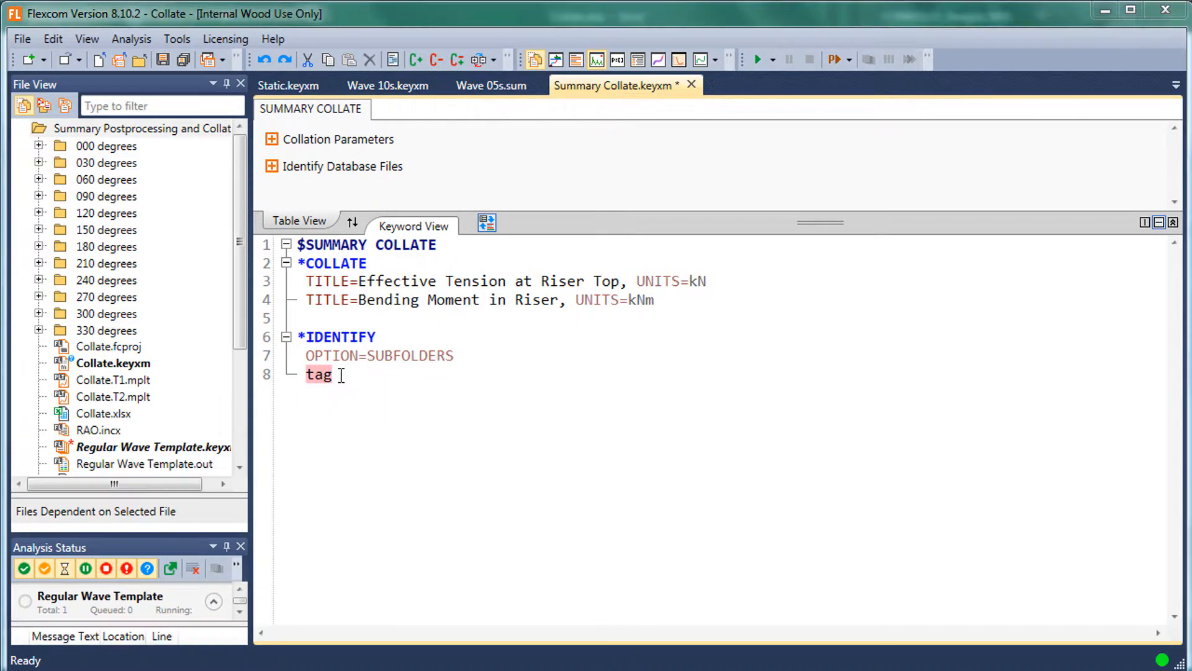
pyautogui.press('BackSpace')
pyautogui.press('BackSpace')
pyautogui.press('BackSpace')
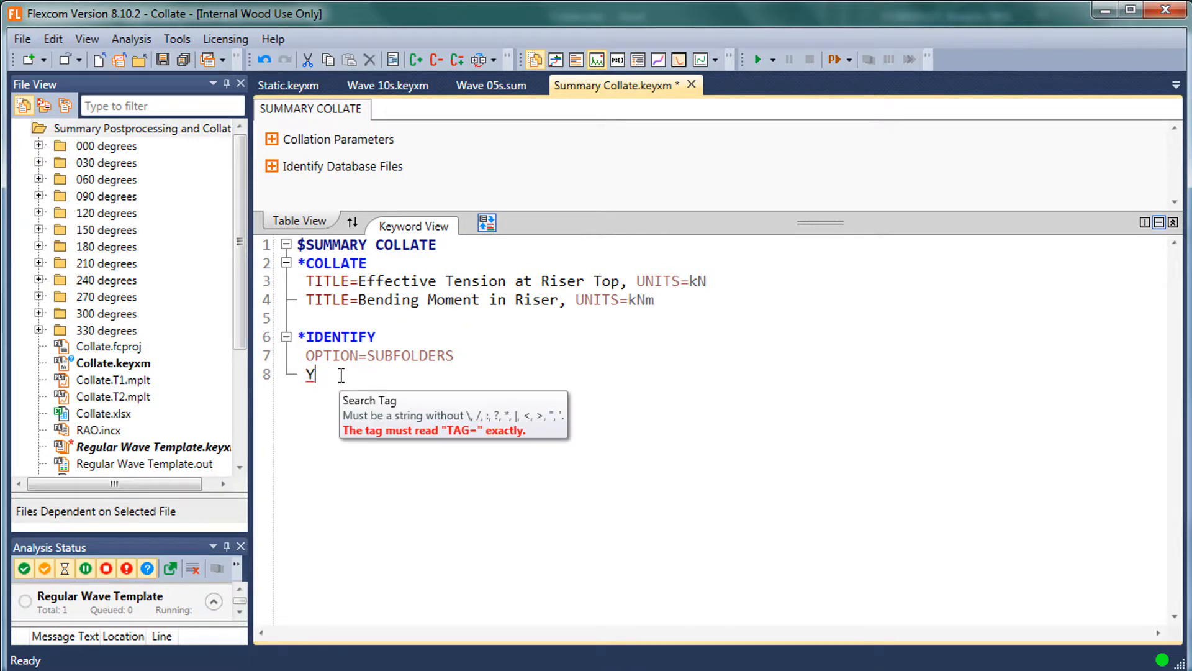
pyautogui.write('TAG=')
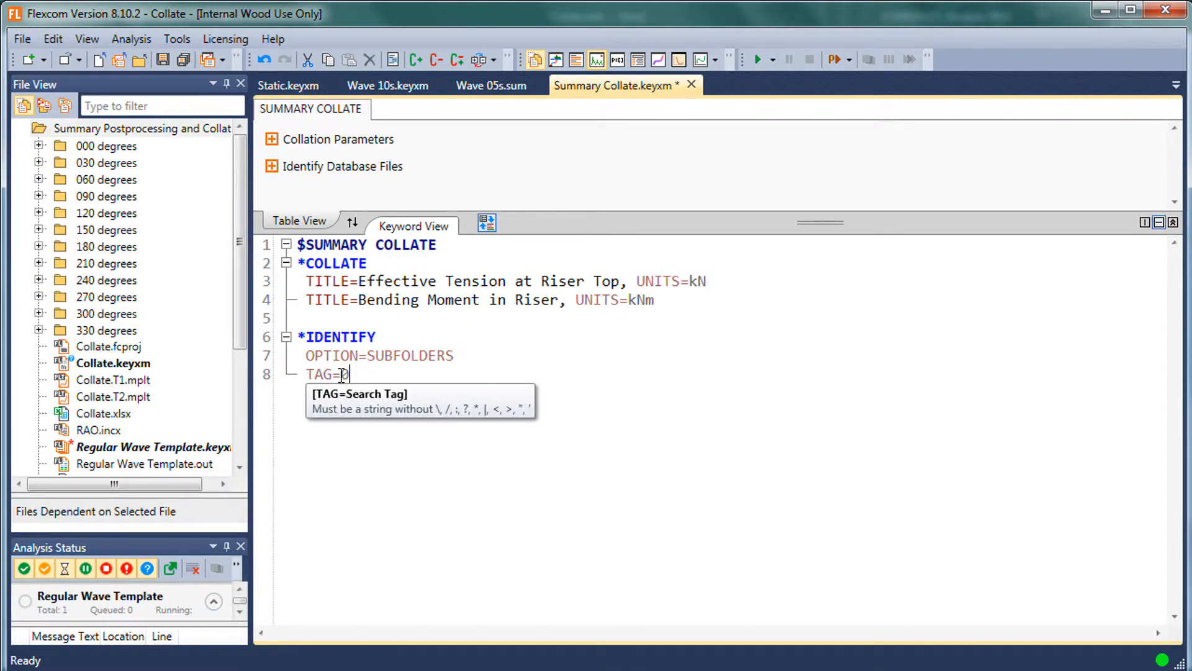
pyautogui.write('030')
# Comment out the TAG=030 line and save Summary Collate.keyxm
pyautogui.click(416, 60)
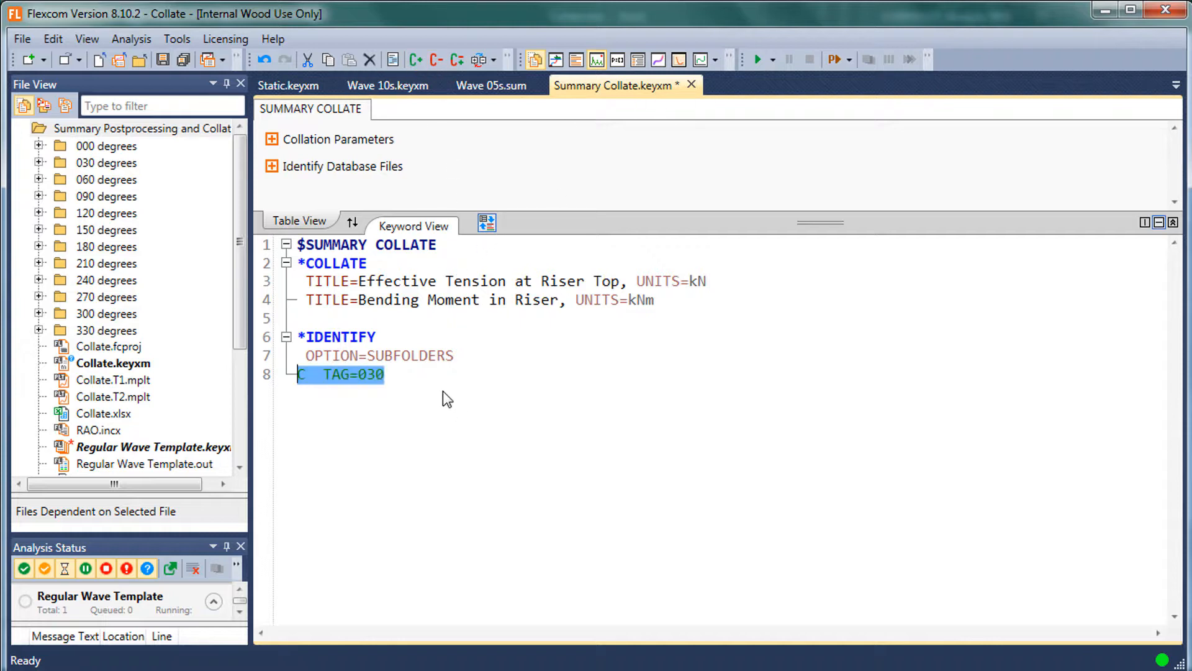
pyautogui.click(437, 373)
pyautogui.hotkey('ctrl', 's')
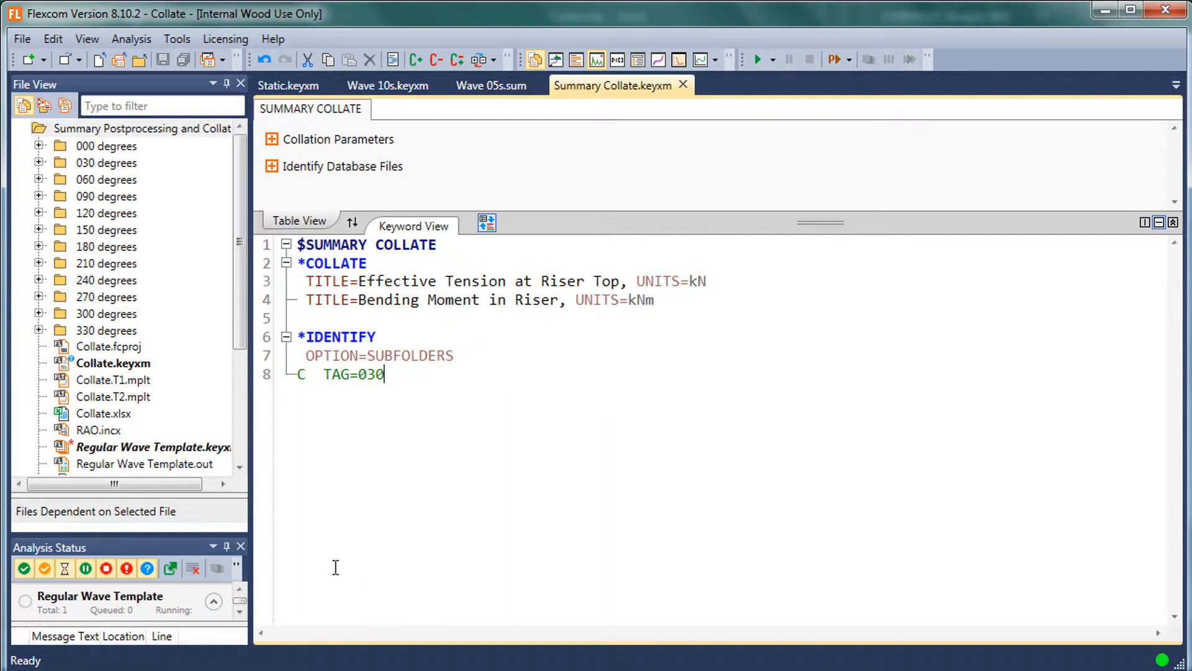
# Open Collate.xlsx in Excel and look over the Collated Parameters sheet
pyautogui.click(102, 413)
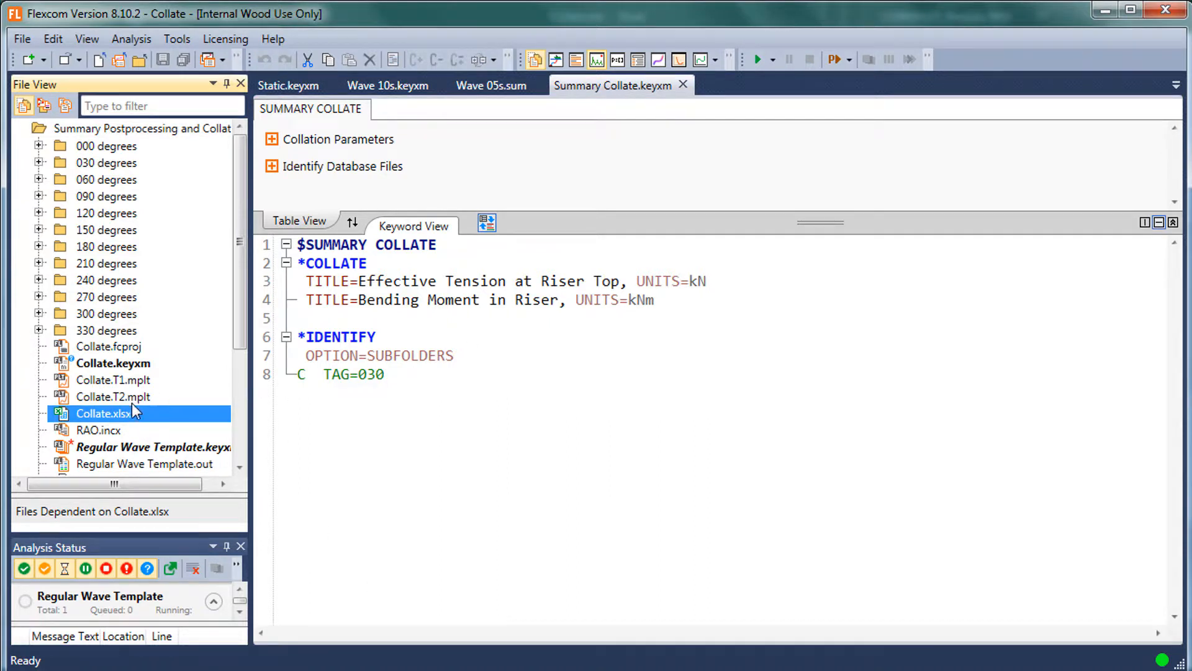
pyautogui.doubleClick(134, 412)
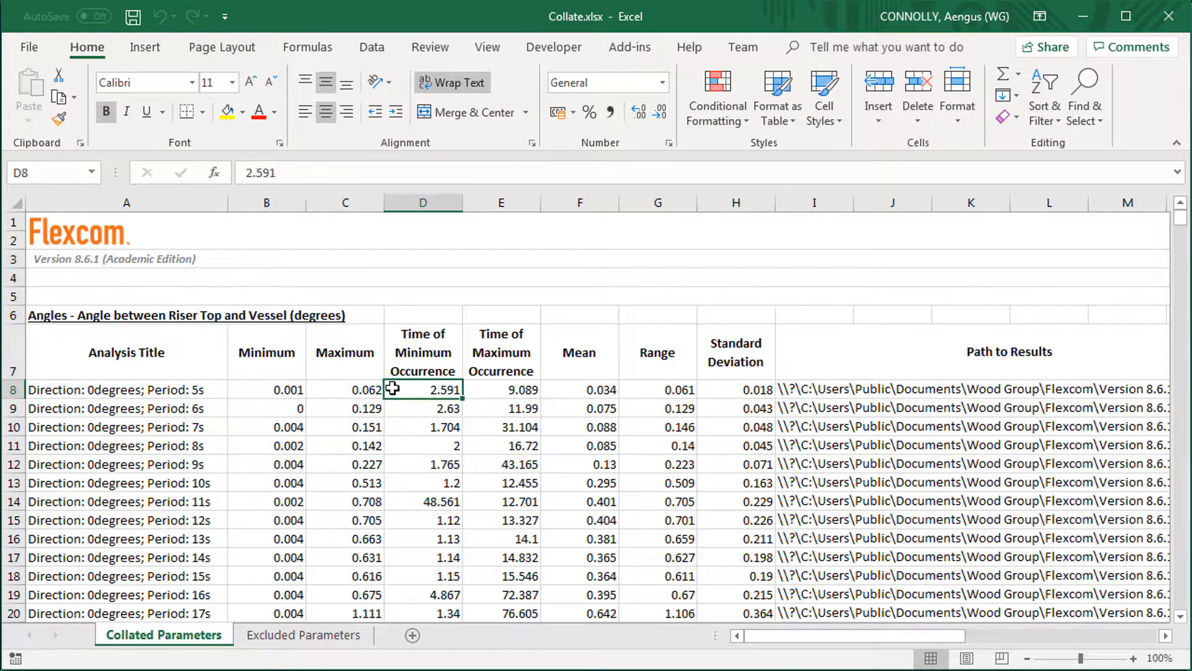
pyautogui.scroll(-4, 385, 372)
pyautogui.scroll(4, 385, 300)
pyautogui.click(511, 252)
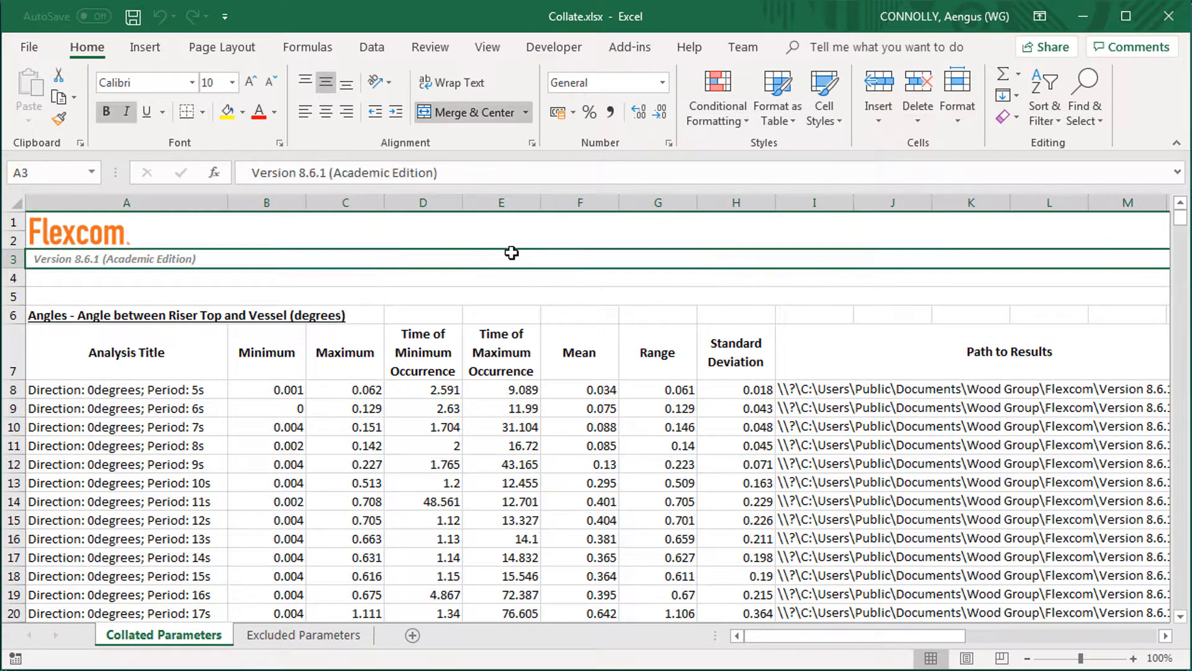
# Search the Collated Parameters sheet for "tensio" and go to the Effective Tension at Riser Top section
pyautogui.hotkey('ctrl', 'f')
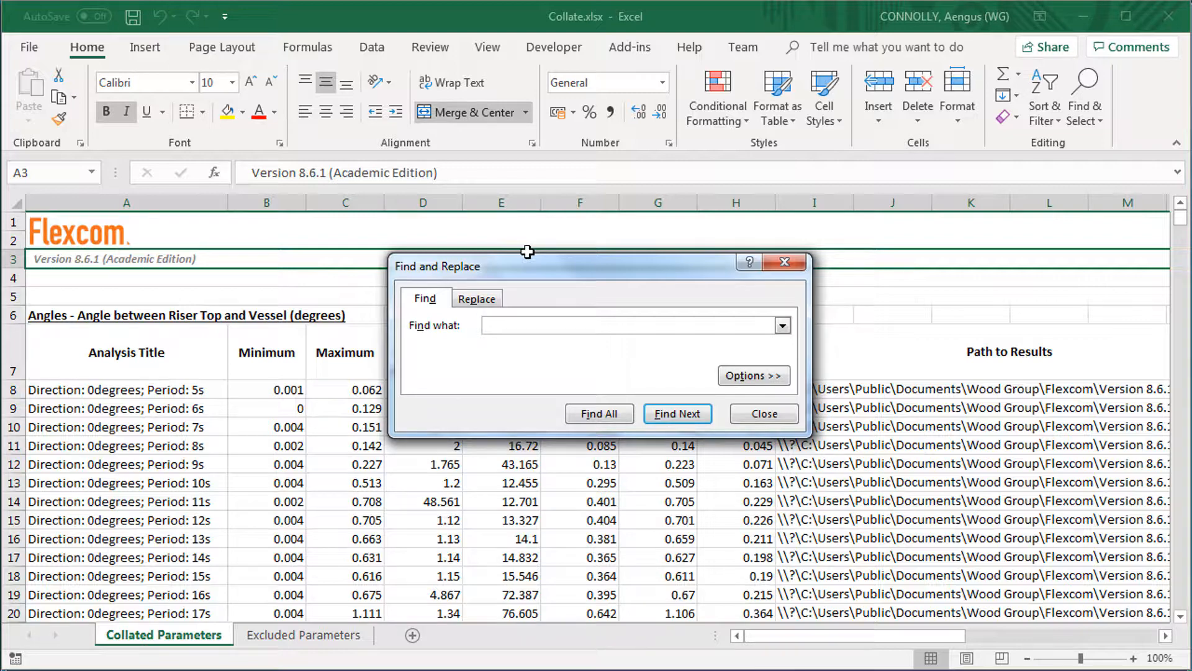
pyautogui.press('Return')
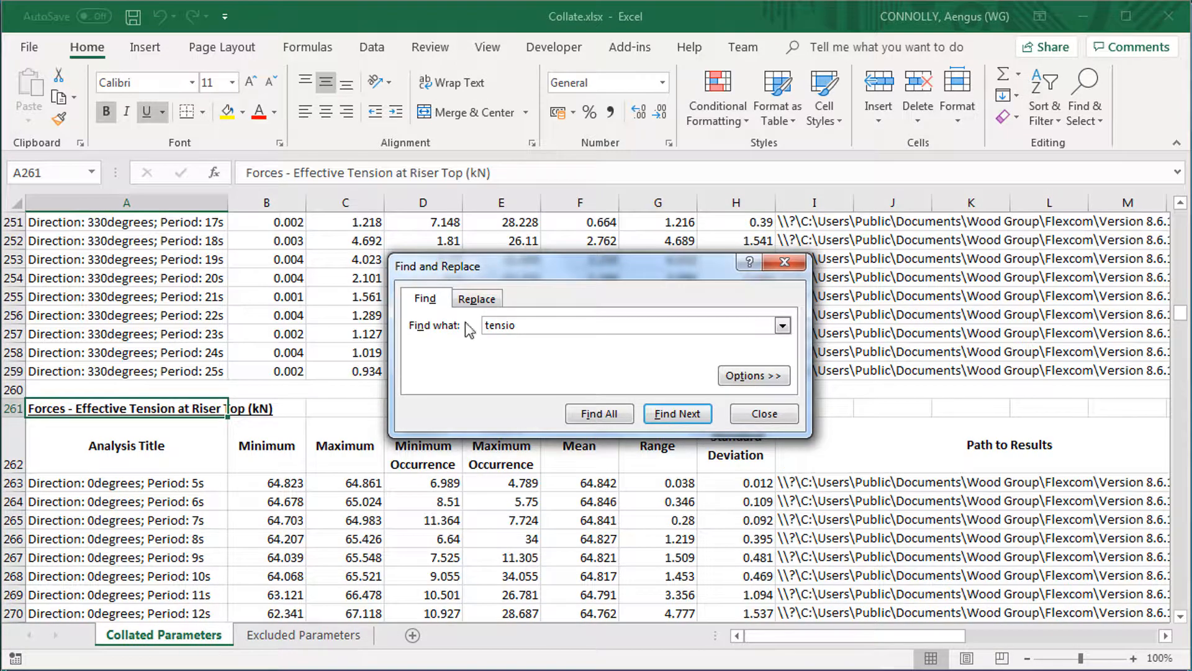
pyautogui.click(288, 410)
pyautogui.click(752, 413)
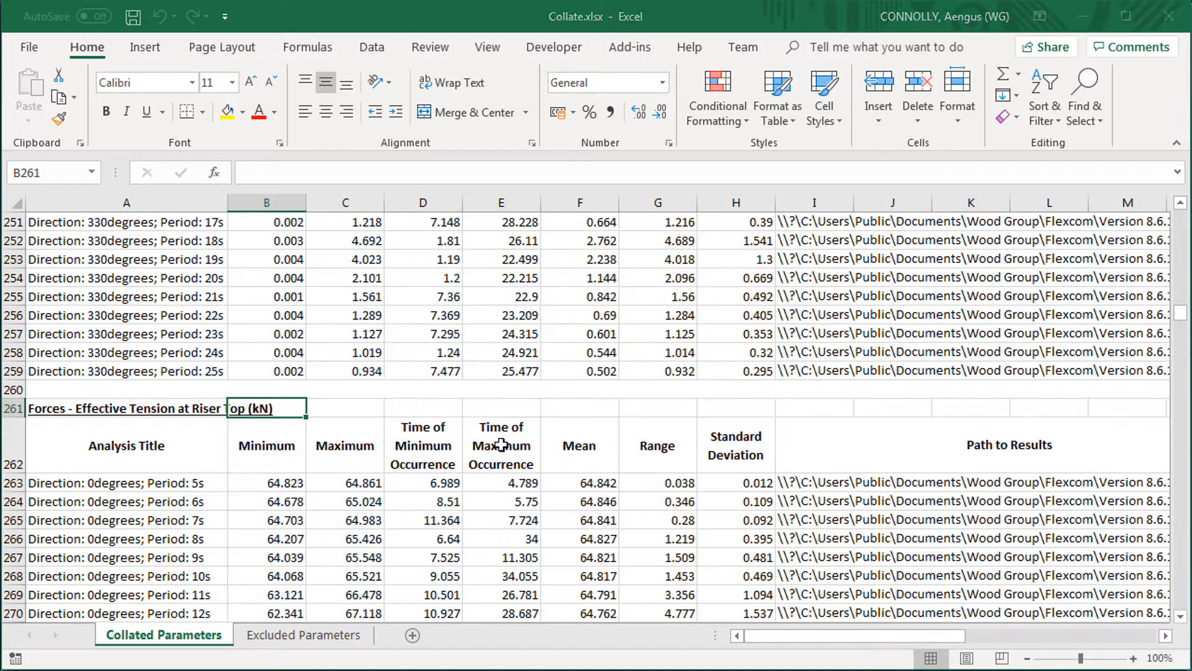
# Look over the load case rows and column headings of the Effective Tension at Riser Top table
pyautogui.scroll(-2, 371, 444)
pyautogui.click(191, 371)
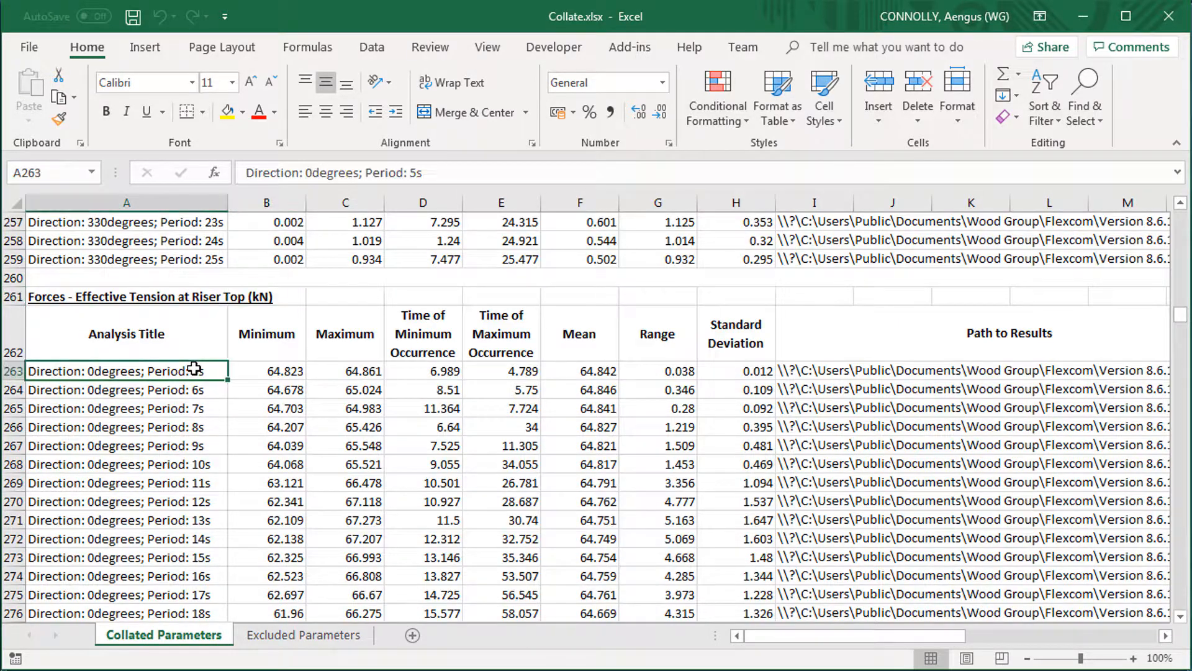
pyautogui.scroll(-4, 194, 369)
pyautogui.scroll(3, 194, 369)
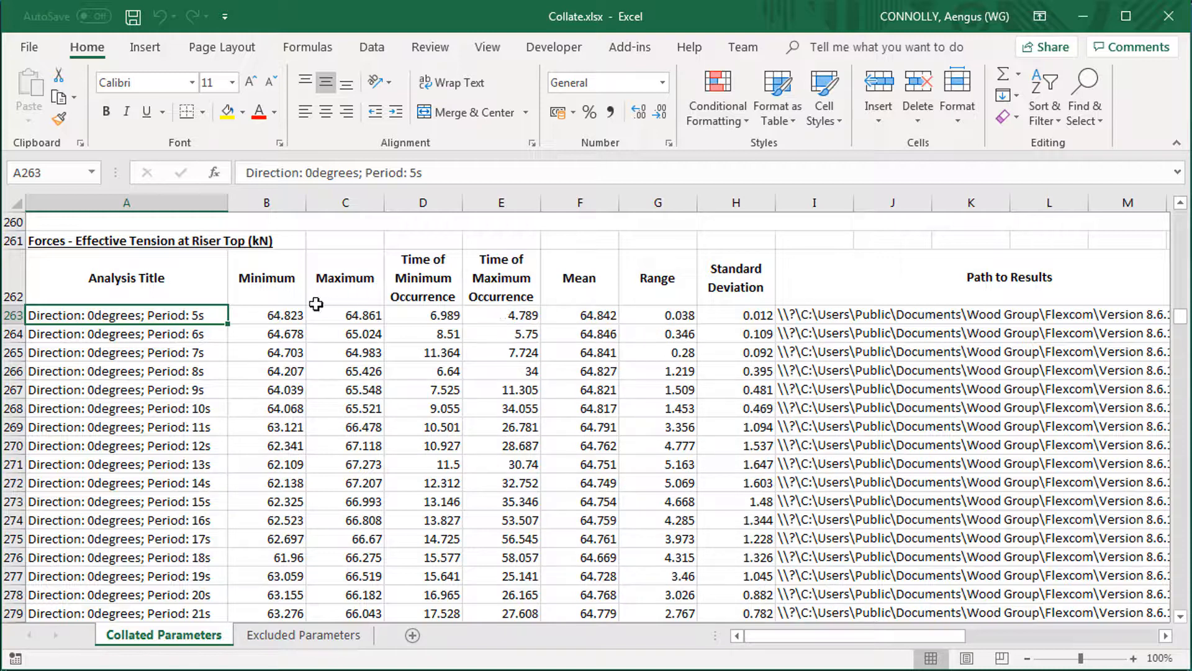
pyautogui.click(407, 297)
pyautogui.press('Home')
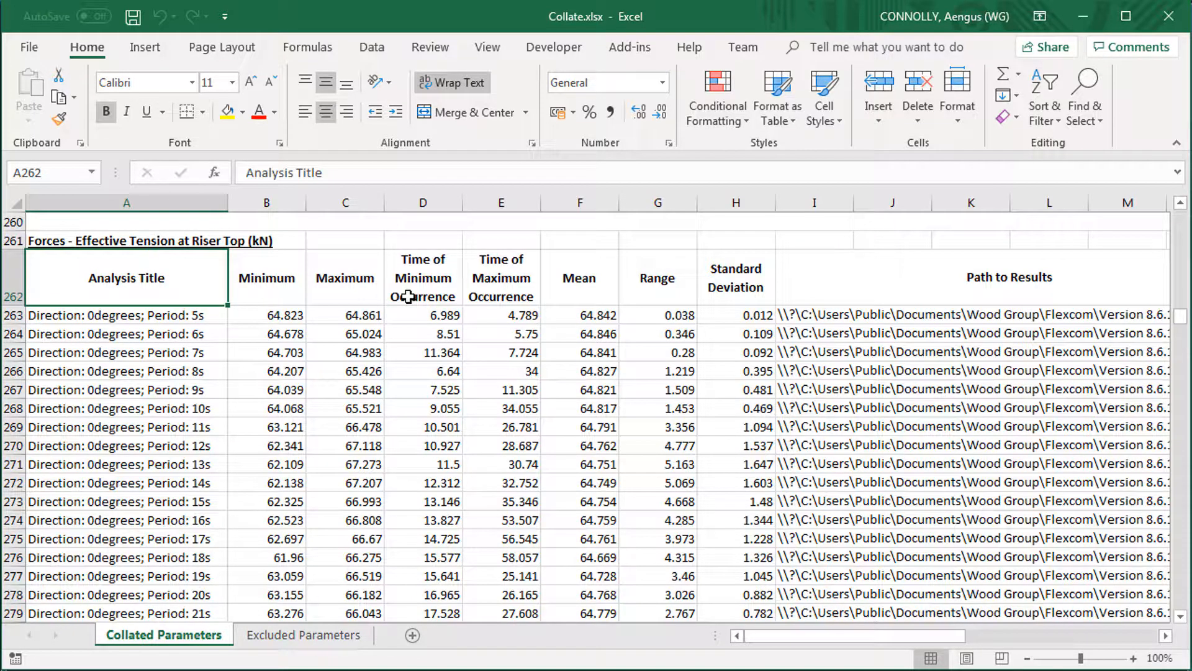
# Go to the Extreme Values of Collated Parameters table at the sheet's end and widen column E to show the full analysis titles
pyautogui.hotkey('ctrl', 'End')
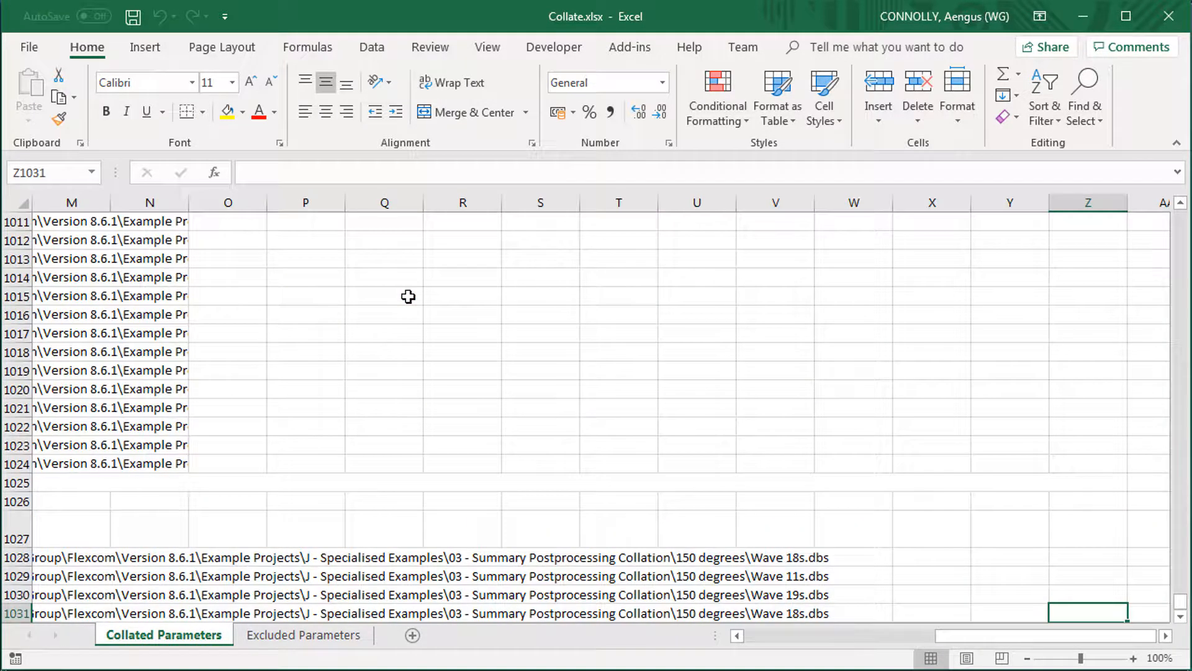
pyautogui.press('Home')
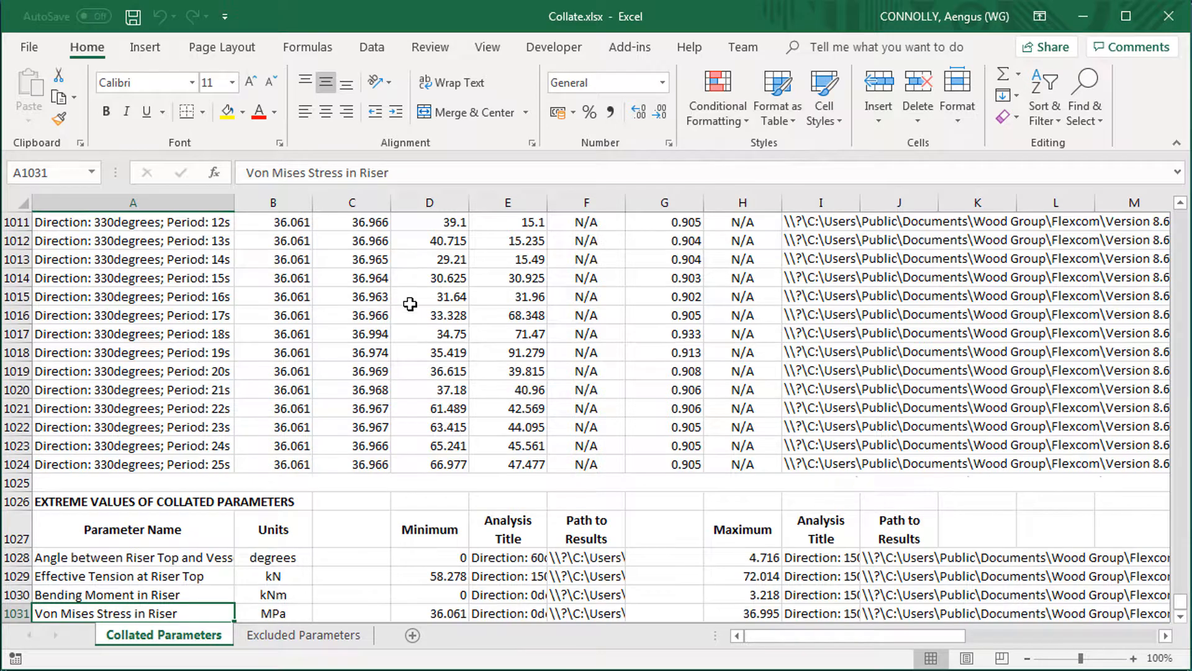
pyautogui.scroll(-2, 408, 301)
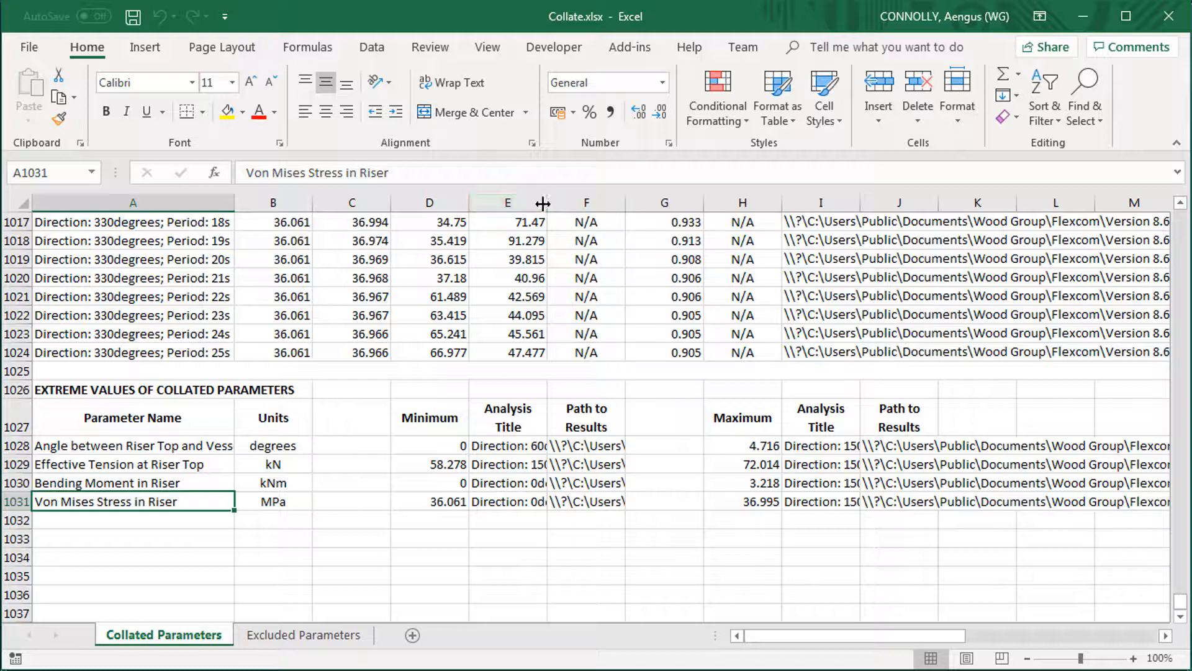
pyautogui.moveTo(543, 203); pyautogui.dragTo(719, 204)
# Check the maximum Effective Tension at Riser Top in the extreme values table and read its full analysis title
pyautogui.click(187, 464)
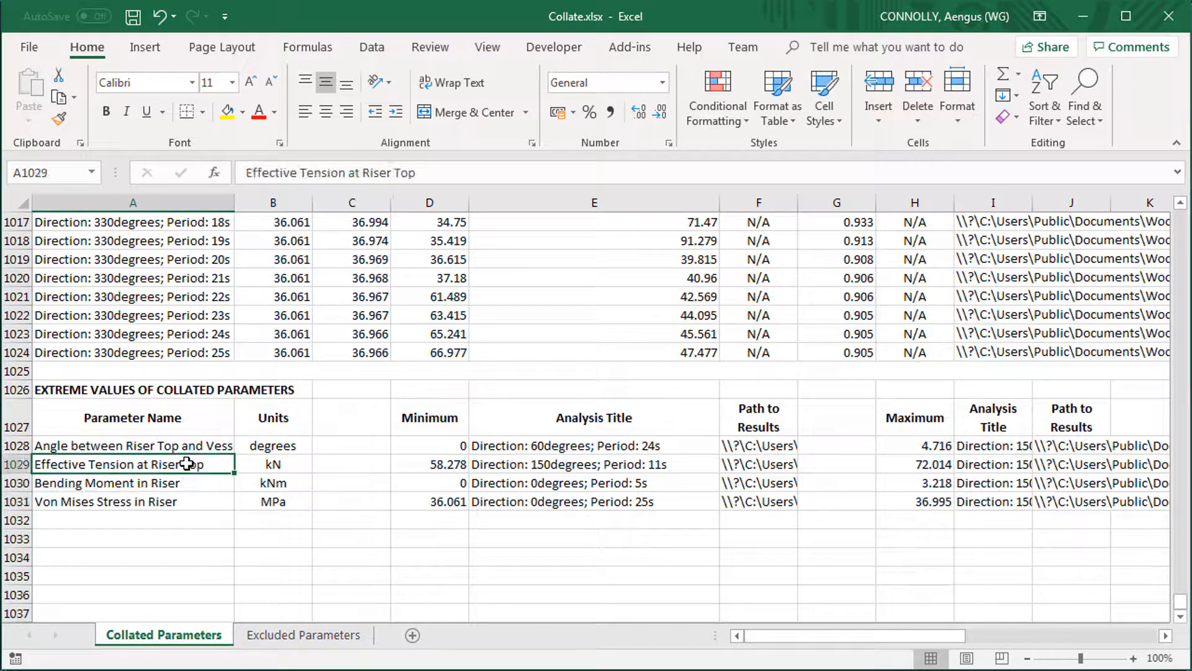
pyautogui.click(941, 466)
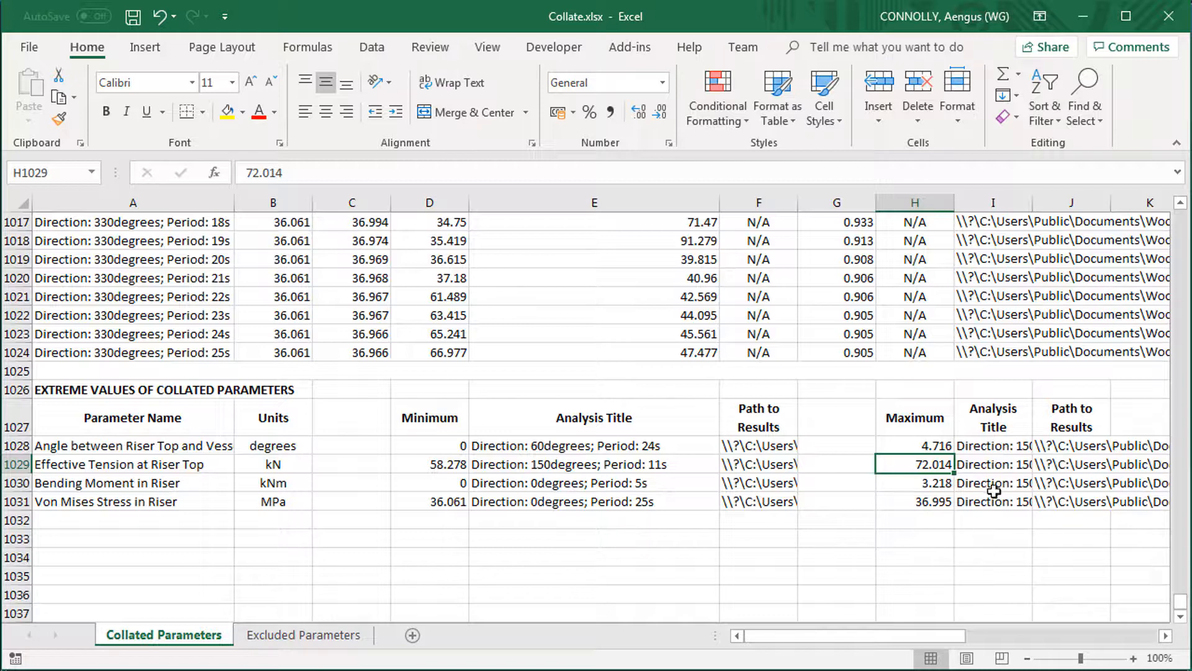
pyautogui.click(991, 467)
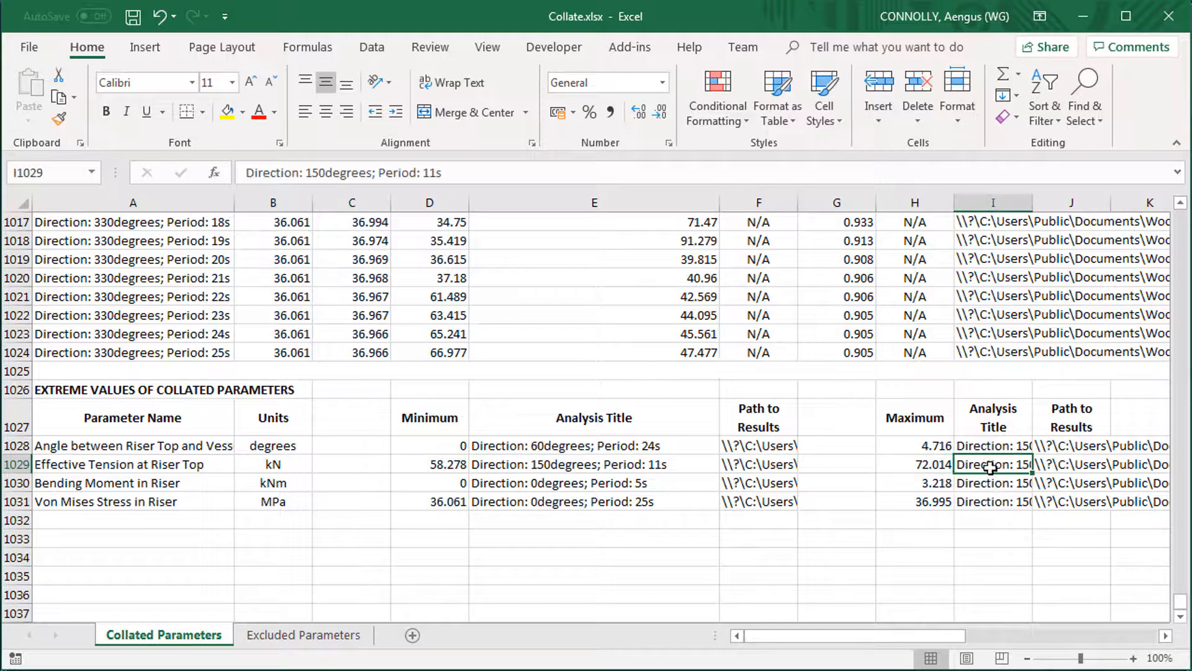
pyautogui.tripleClick(311, 174)
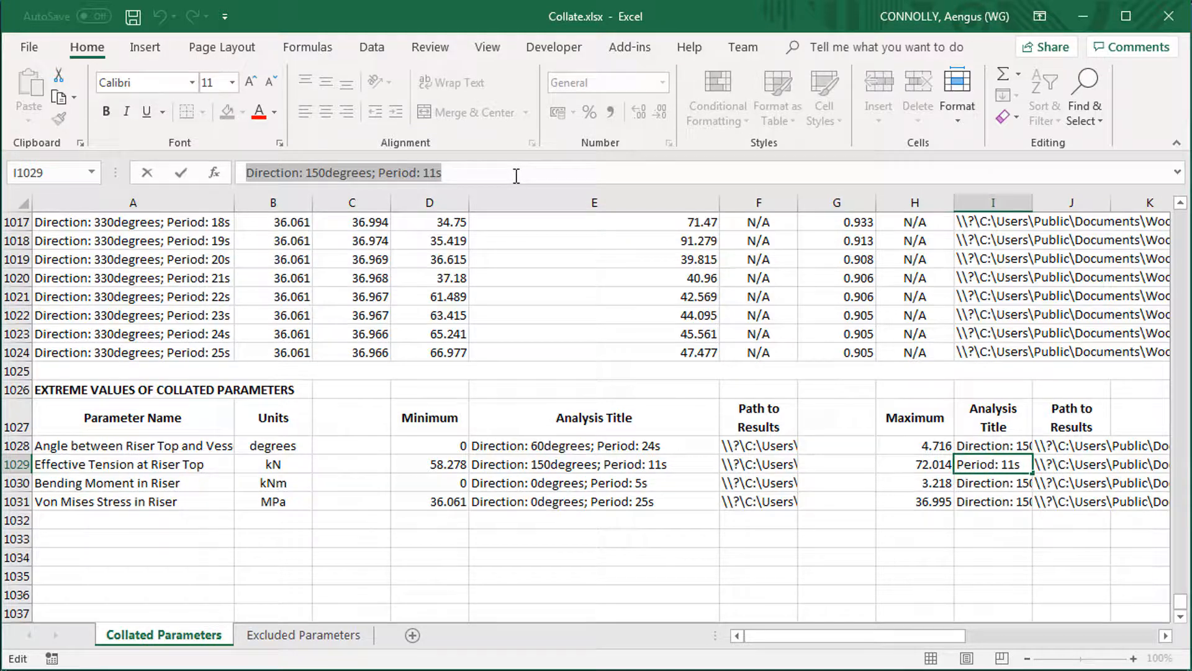
pyautogui.click(479, 571)
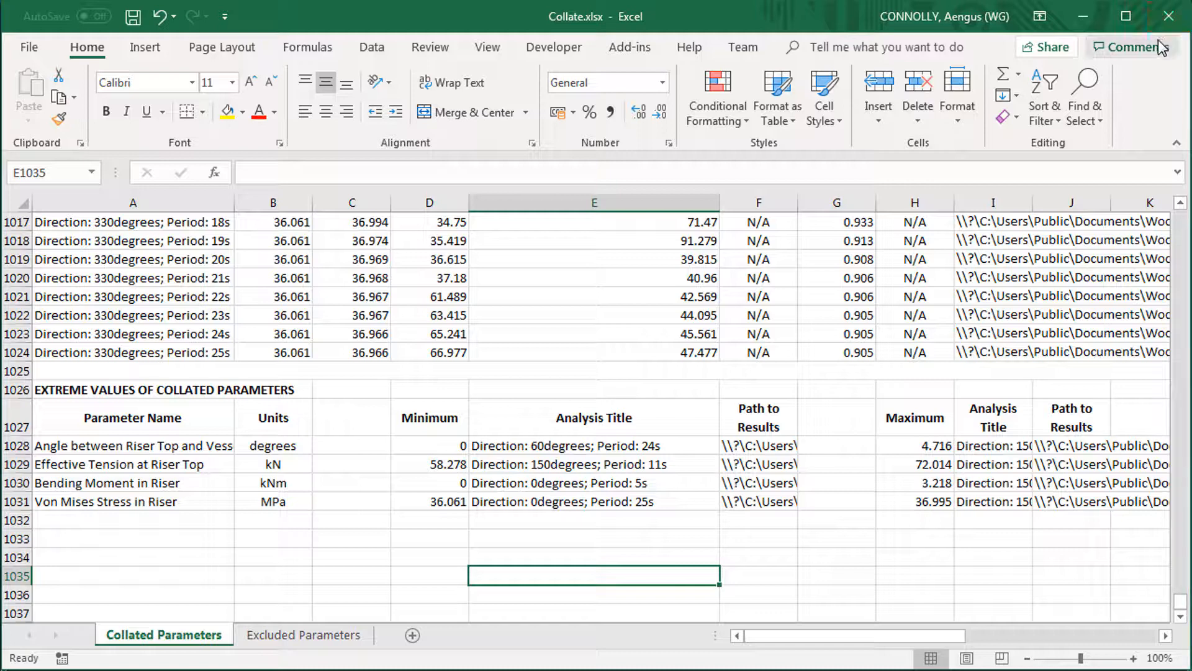
# Close Collate.xlsx without saving the changes and return to Summary Collate.keyxm in Flexcom
pyautogui.click(1168, 16)
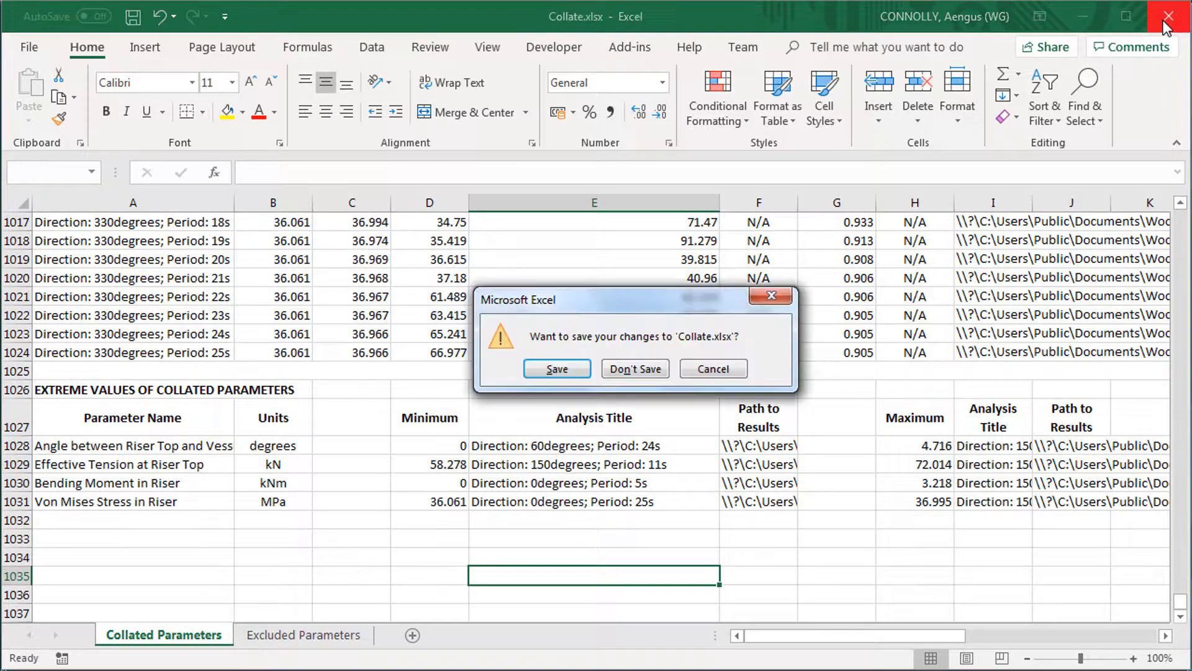
pyautogui.click(630, 372)
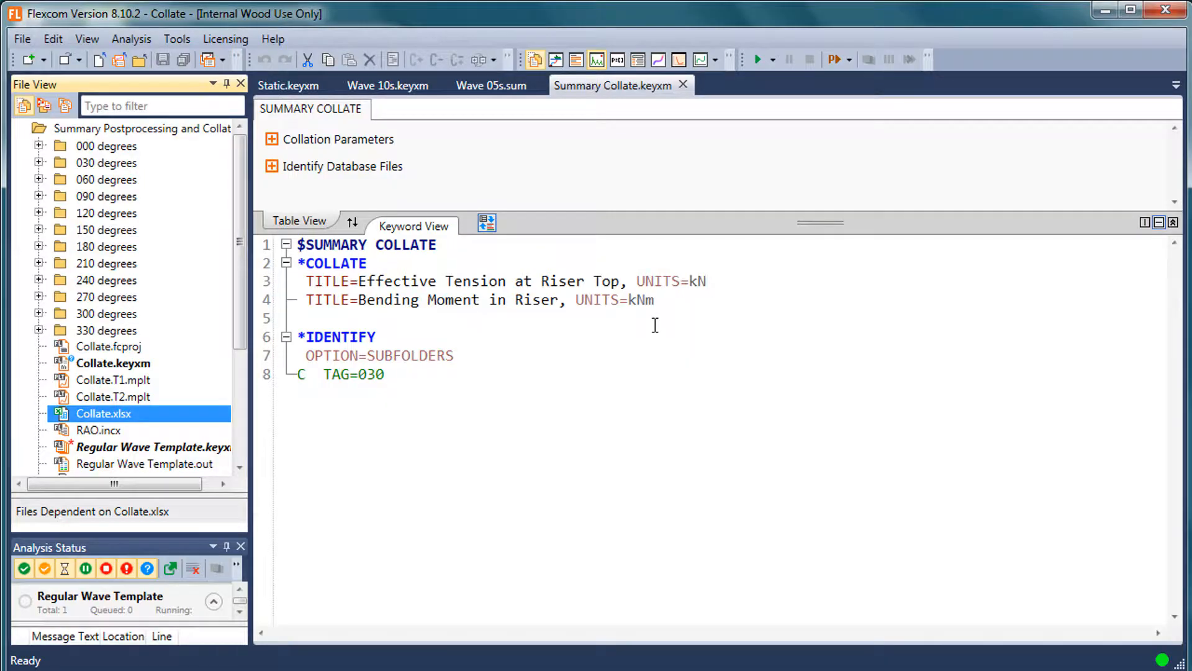
pyautogui.click(527, 402)
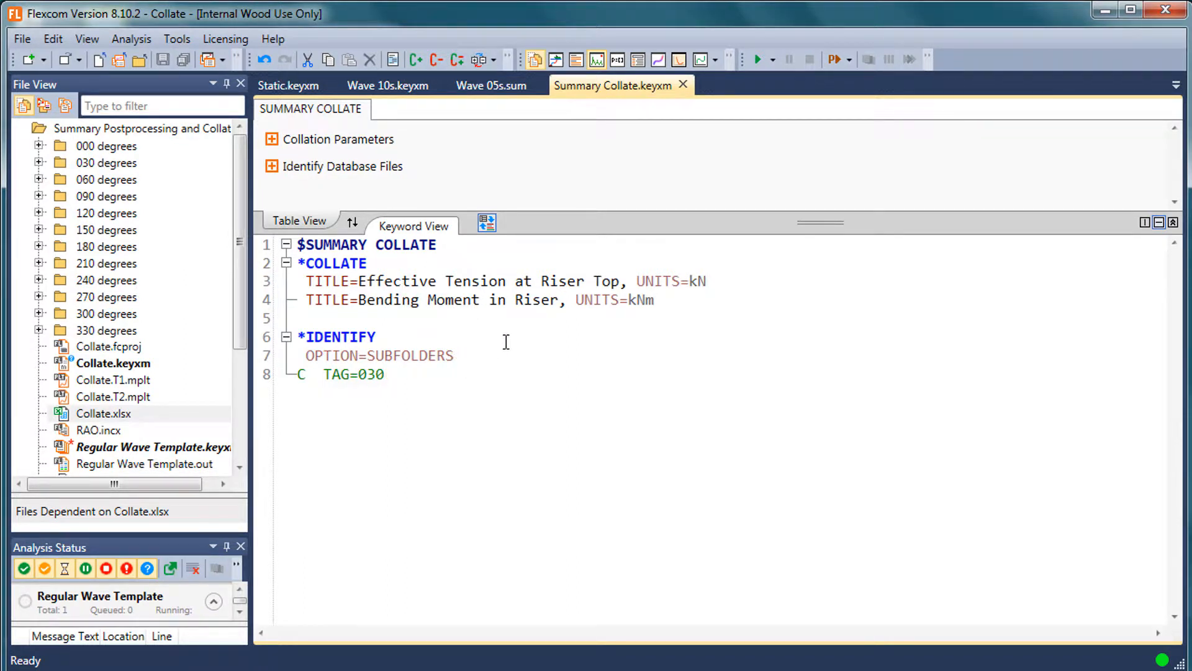
# Switch to Wave 10s.keyxm and go to the last line of its $SUMMARY POSTPROCESSING section
pyautogui.click(378, 88)
pyautogui.click(171, 436)
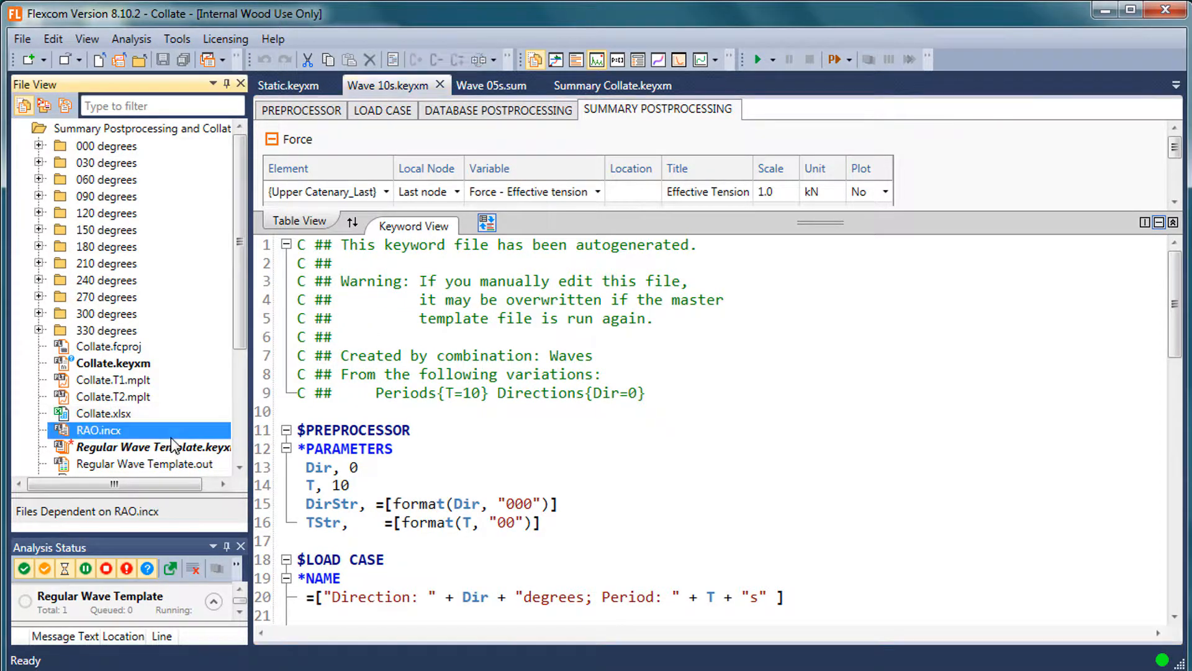
pyautogui.click(173, 446)
pyautogui.click(664, 422)
pyautogui.scroll(-8, 664, 424)
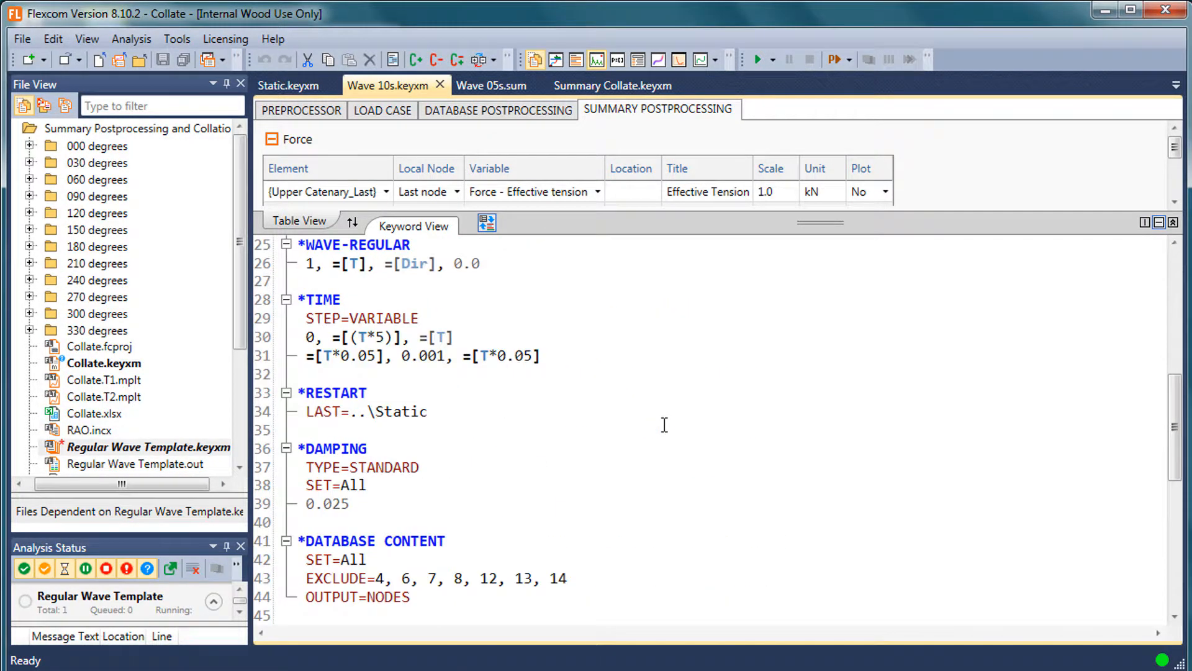
pyautogui.scroll(-9, 664, 425)
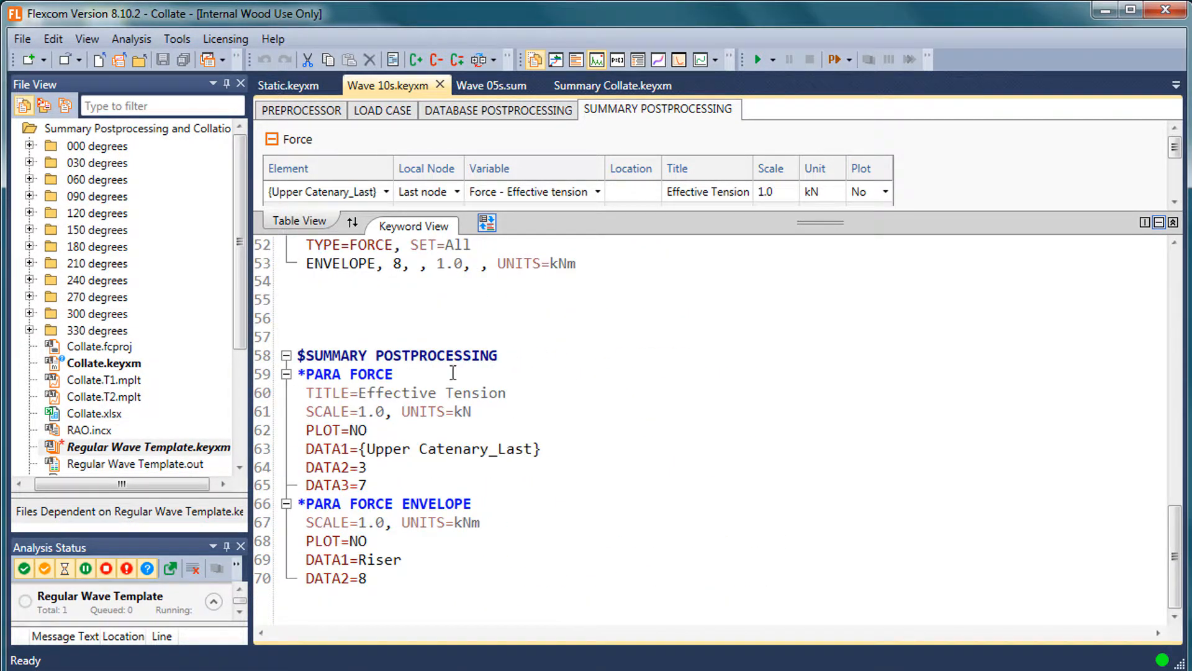
pyautogui.click(517, 352)
pyautogui.click(363, 581)
pyautogui.moveTo(583, 225); pyautogui.dragTo(582, 271)
pyautogui.click(566, 451)
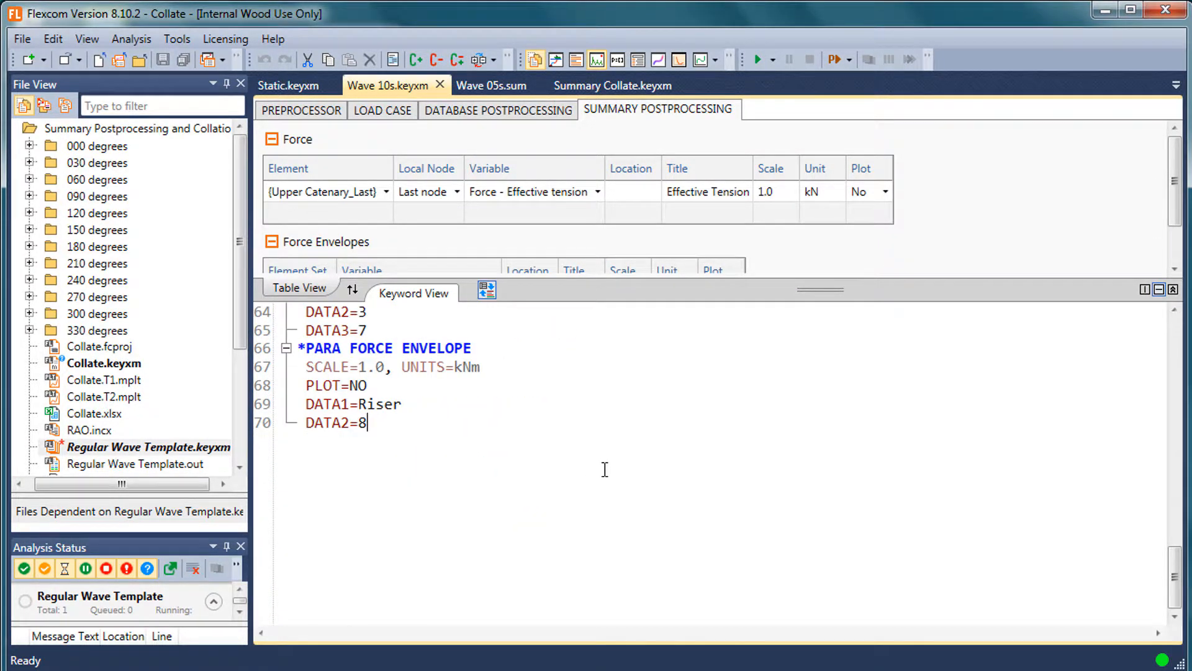
# Add a *COLLATE PLOT AXES keyword after the *PARA FORCE ENVELOPE block, separated by a blank line
pyautogui.press('Return')
pyautogui.press('Return')
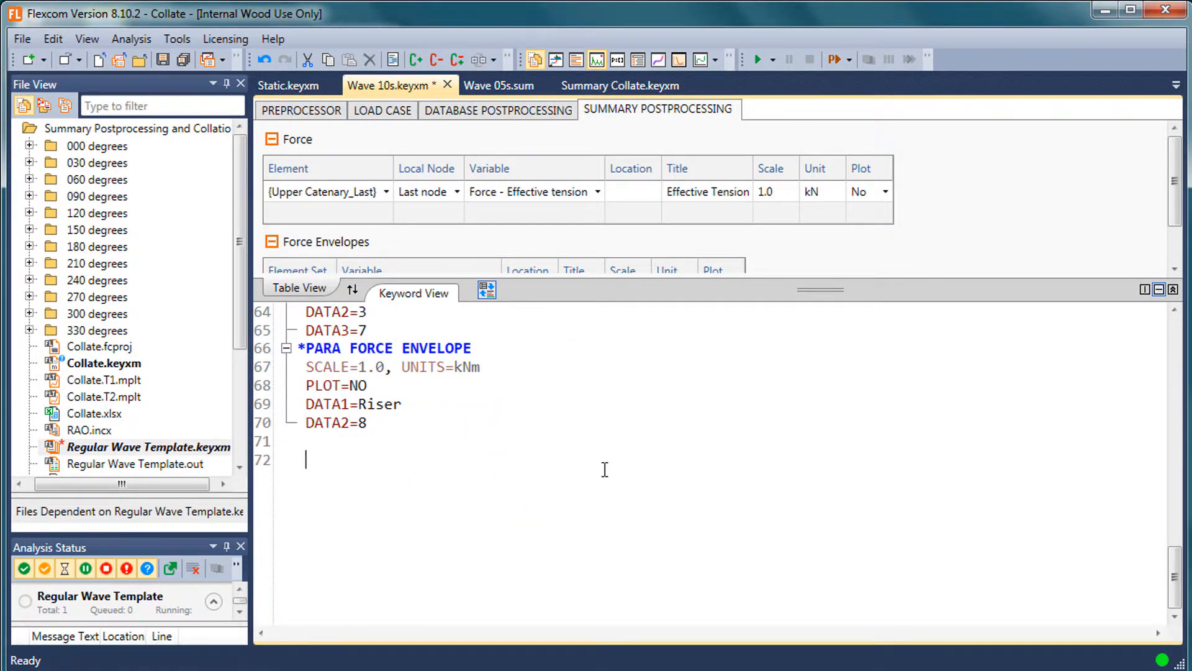
pyautogui.write('*')
pyautogui.press('Down')
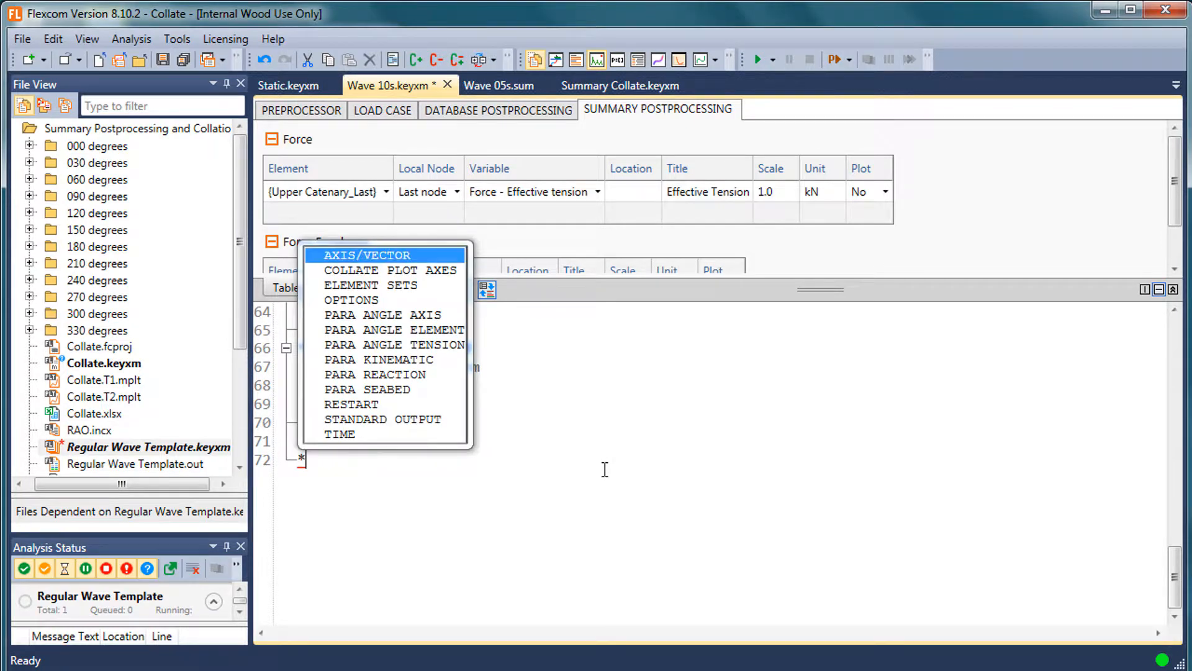
pyautogui.press('Down')
pyautogui.press('Return')
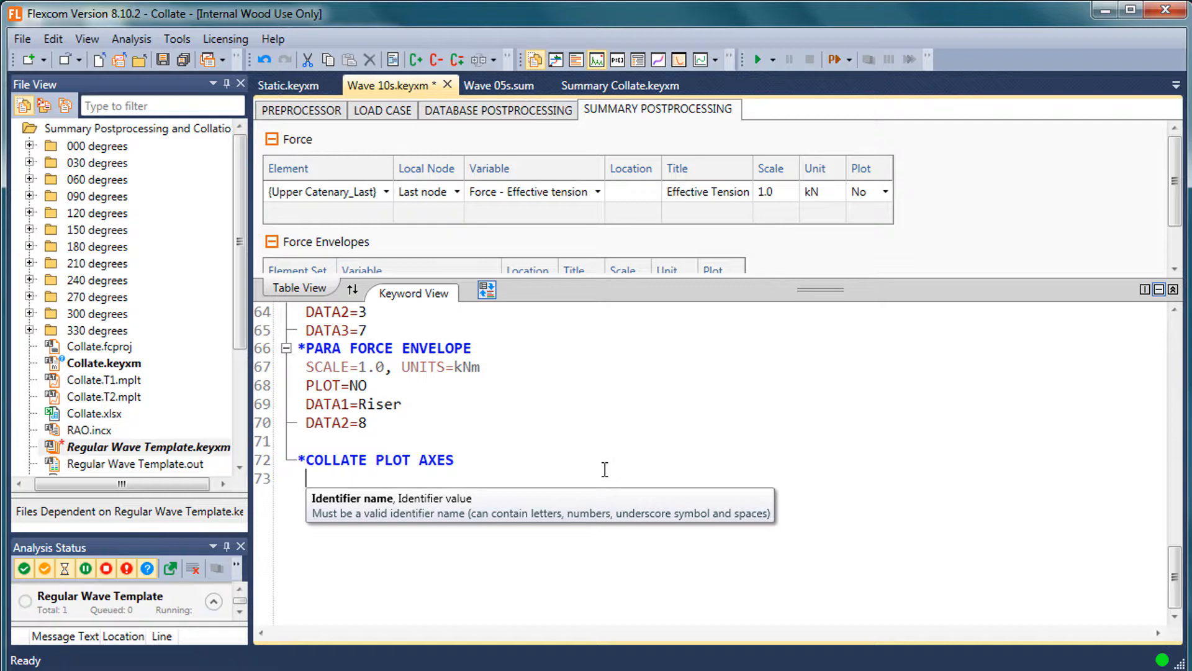
# Define a Period identifier as =[T] under *COLLATE PLOT AXES, copying the parameter name from the *PARAMETERS block
pyautogui.write('Period')
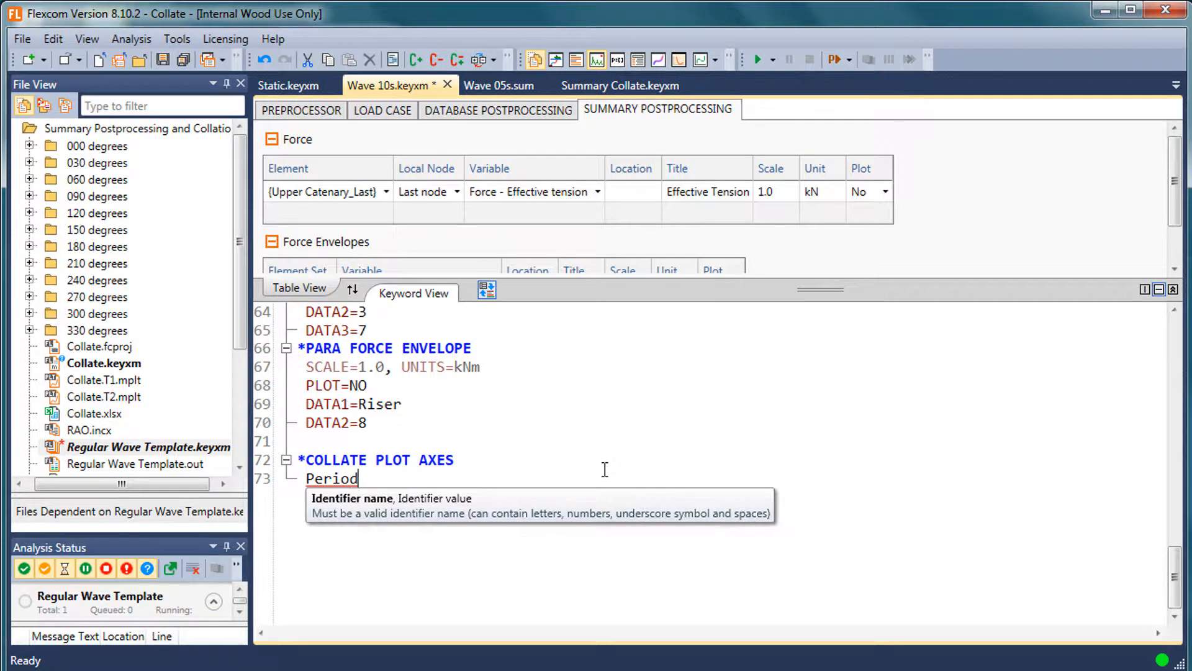
pyautogui.write(', =[')
pyautogui.hotkey('ctrl', 'Home')
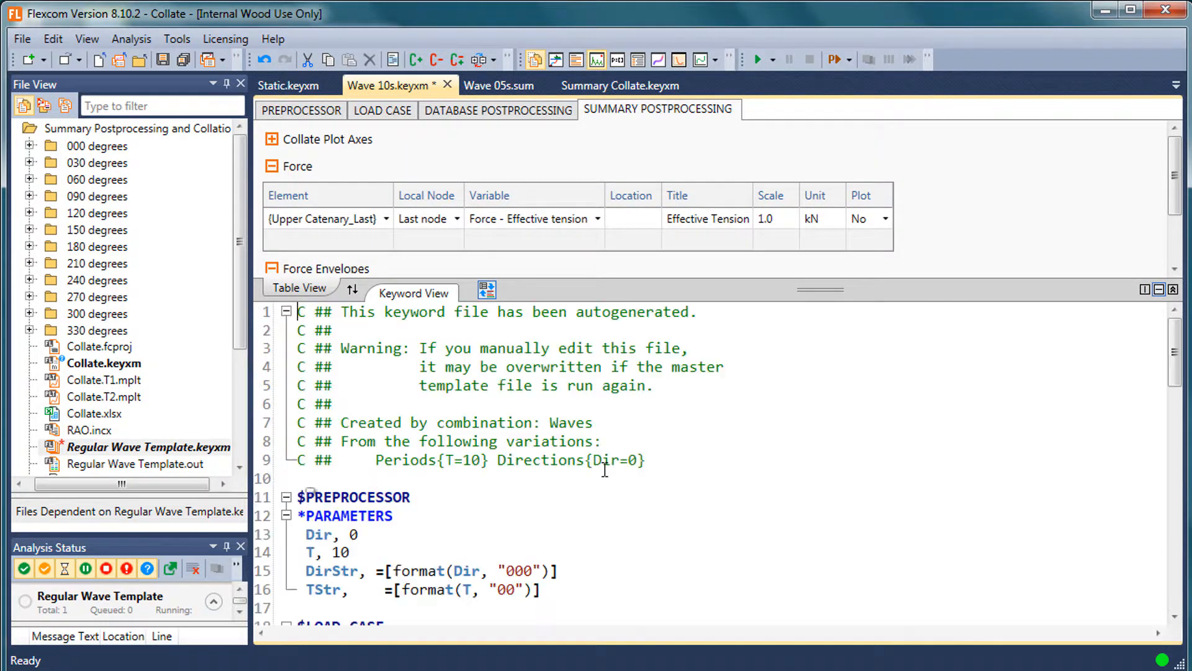
pyautogui.scroll(-3, 605, 469)
pyautogui.click(314, 385)
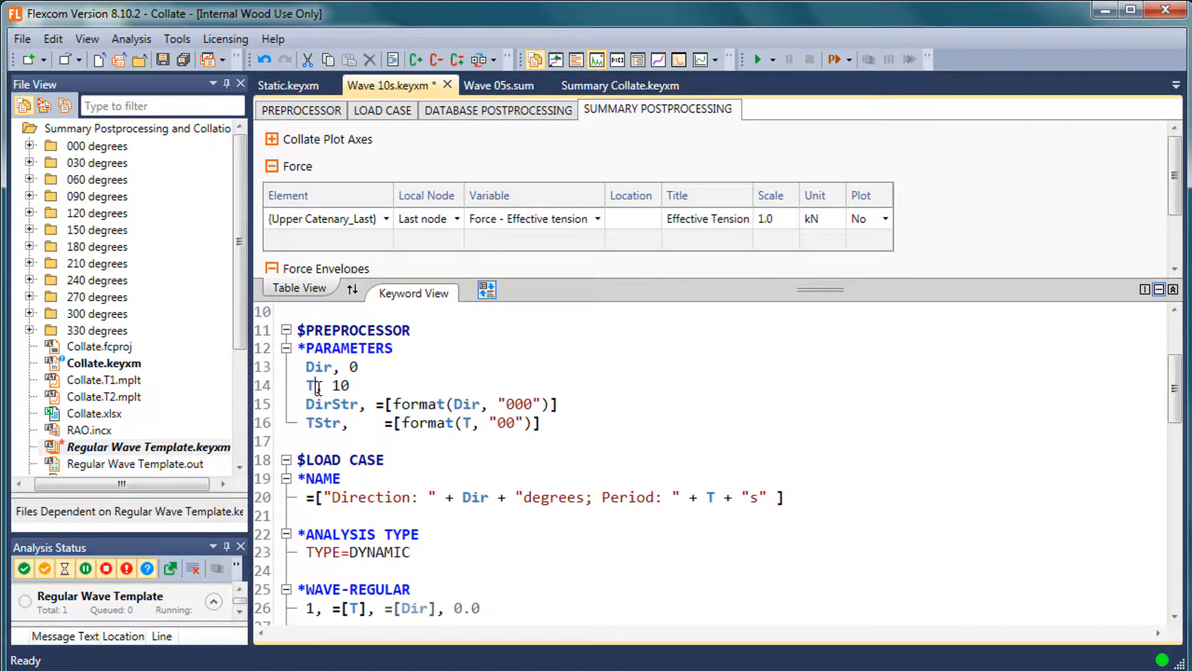
pyautogui.hotkey('shift', 'Left')
pyautogui.hotkey('ctrl', 'c')
pyautogui.hotkey('ctrl', 'End')
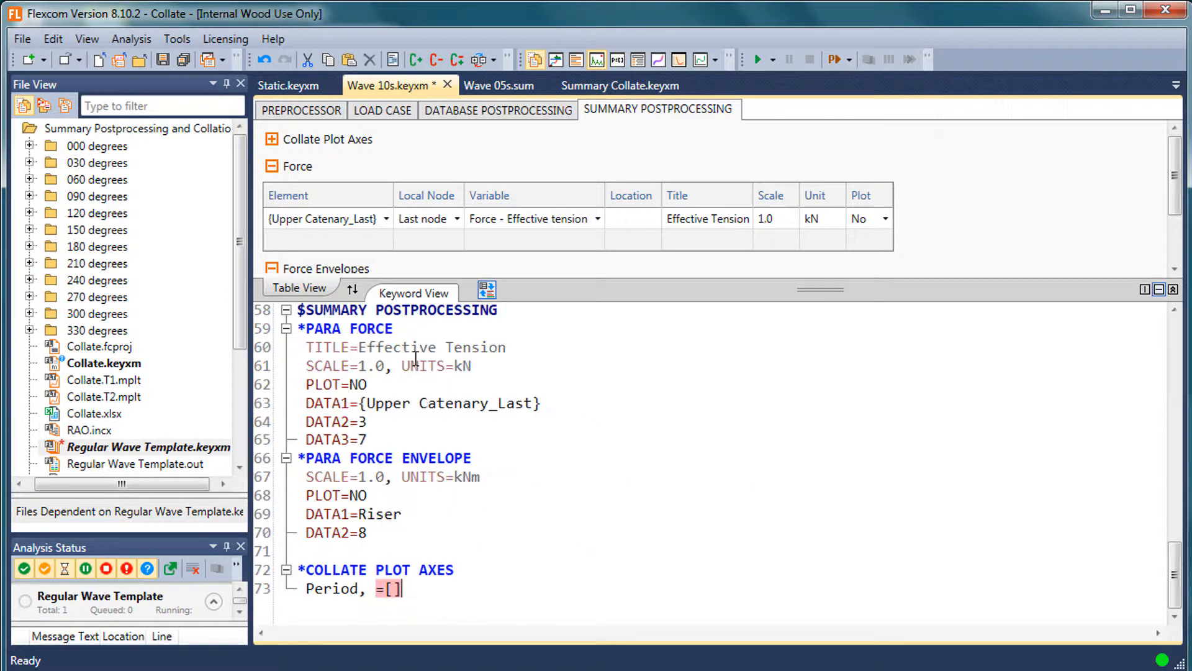
pyautogui.hotkey('ctrl', 'v')
pyautogui.press('End')
pyautogui.press('Return')
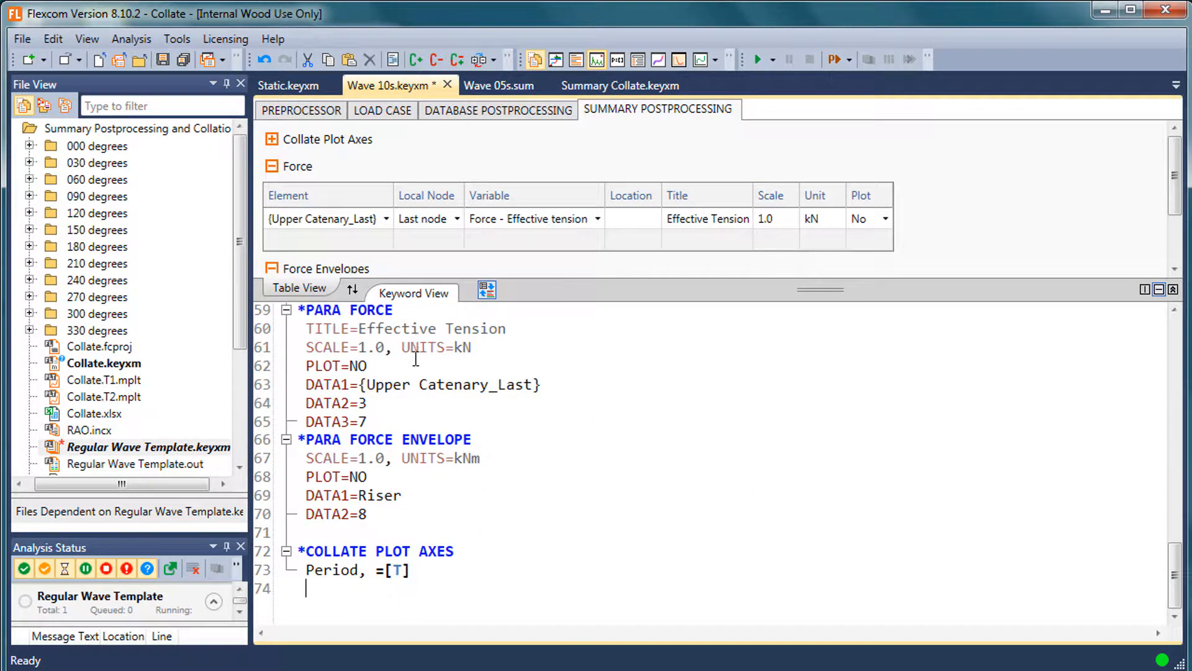
# Add a Direction identifier defined as =[Dir] below the Period line
pyautogui.write('Di')
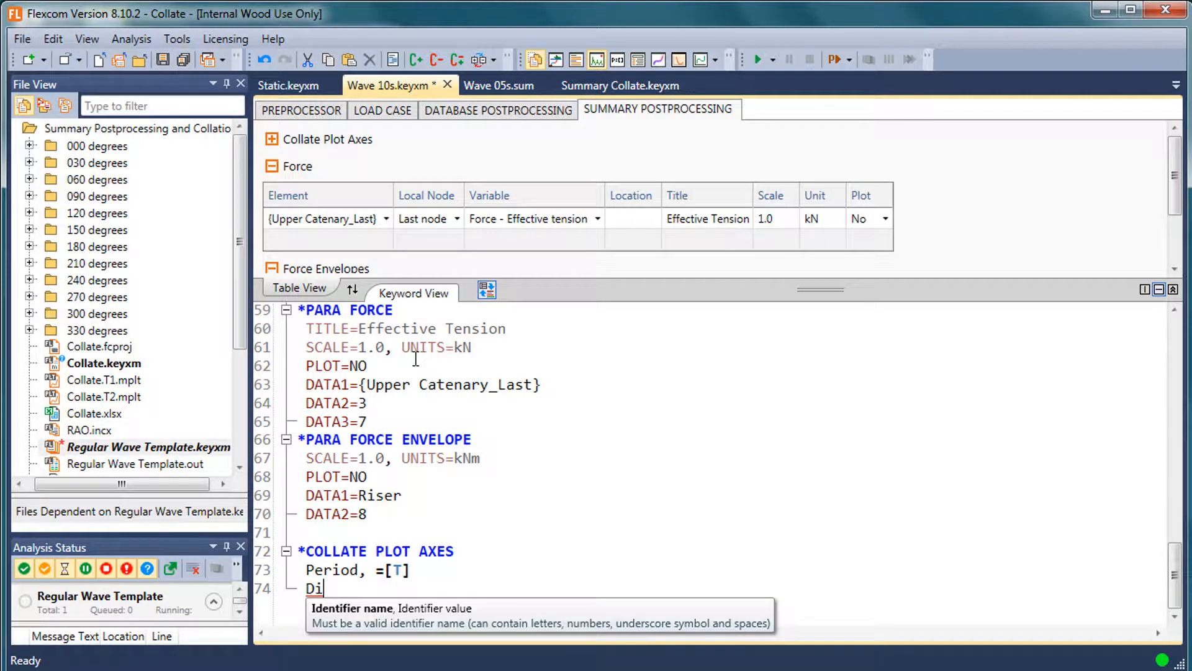
pyautogui.write('rection, ')
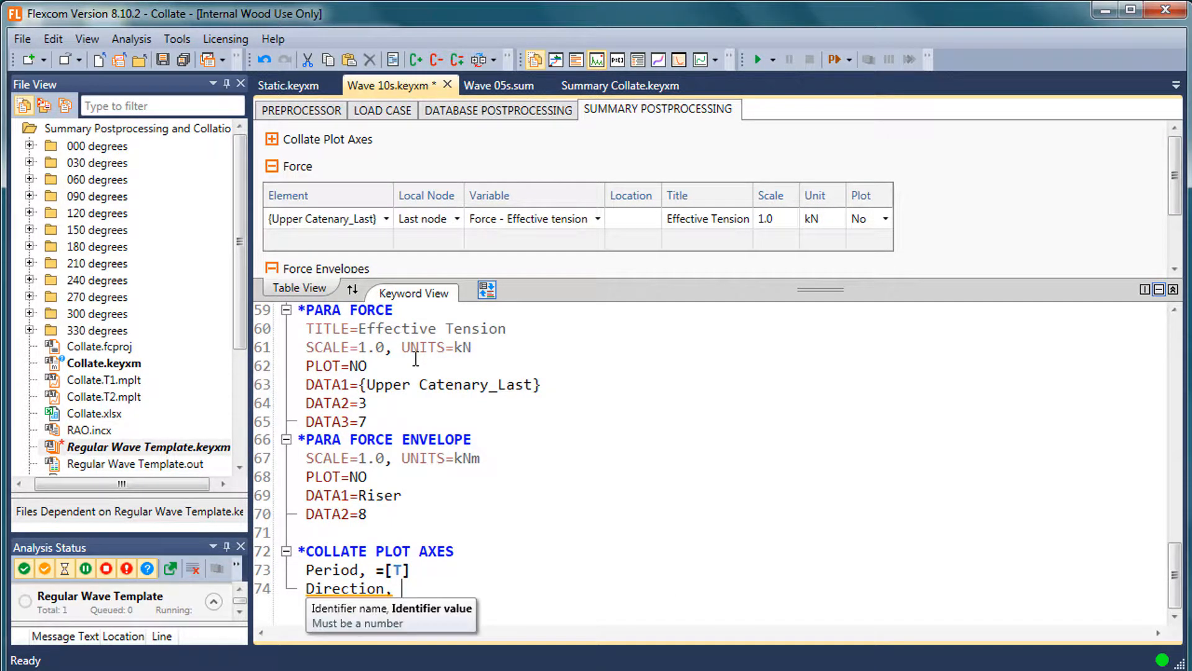
pyautogui.write('=[Dir')
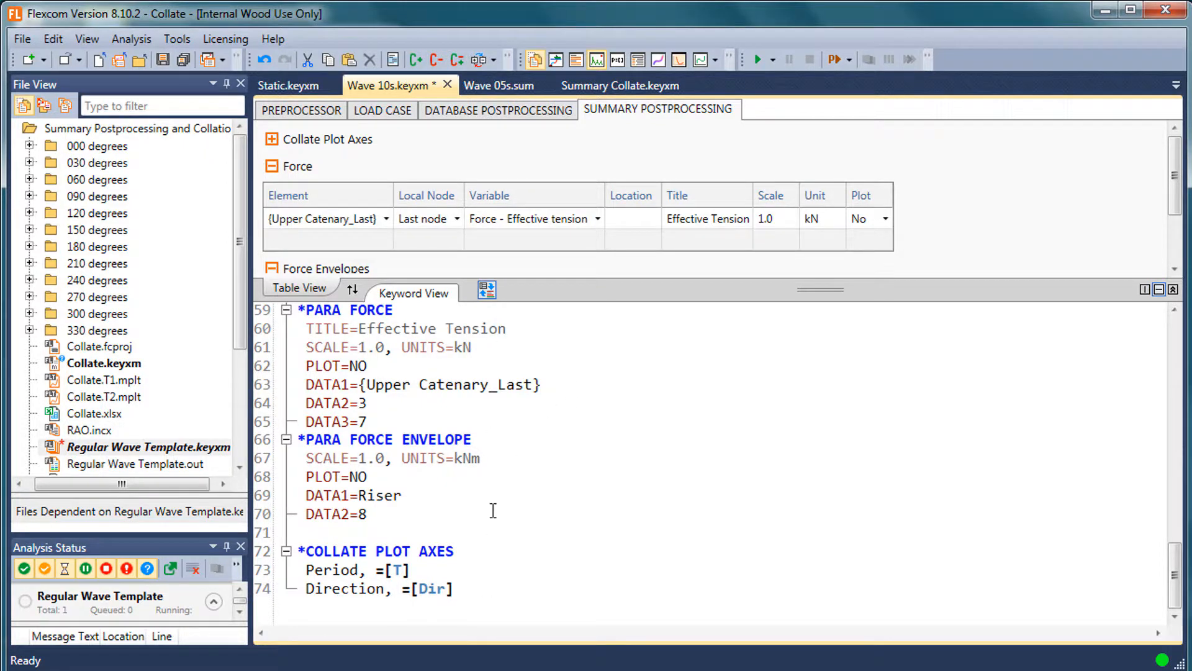
# Review the completed *COLLATE PLOT AXES block with its Period and Direction identifiers
pyautogui.moveTo(491, 531); pyautogui.dragTo(492, 516)
pyautogui.moveTo(573, 286); pyautogui.dragTo(576, 252)
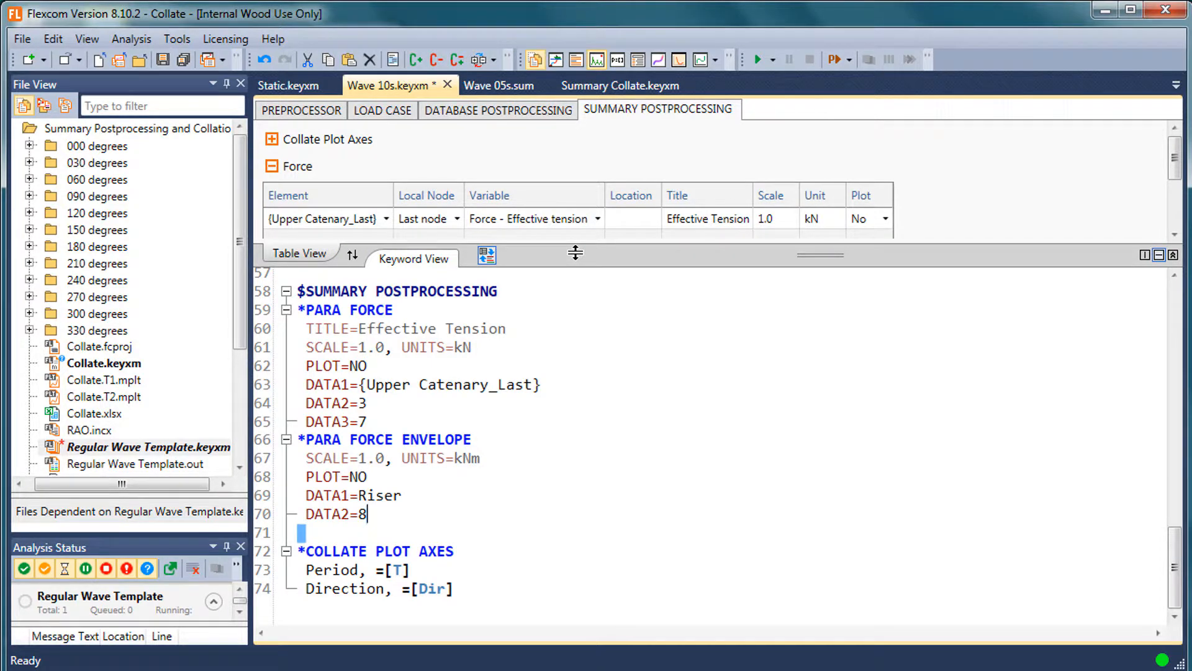
pyautogui.click(480, 590)
pyautogui.press('Left')
pyautogui.moveTo(453, 588); pyautogui.dragTo(315, 554)
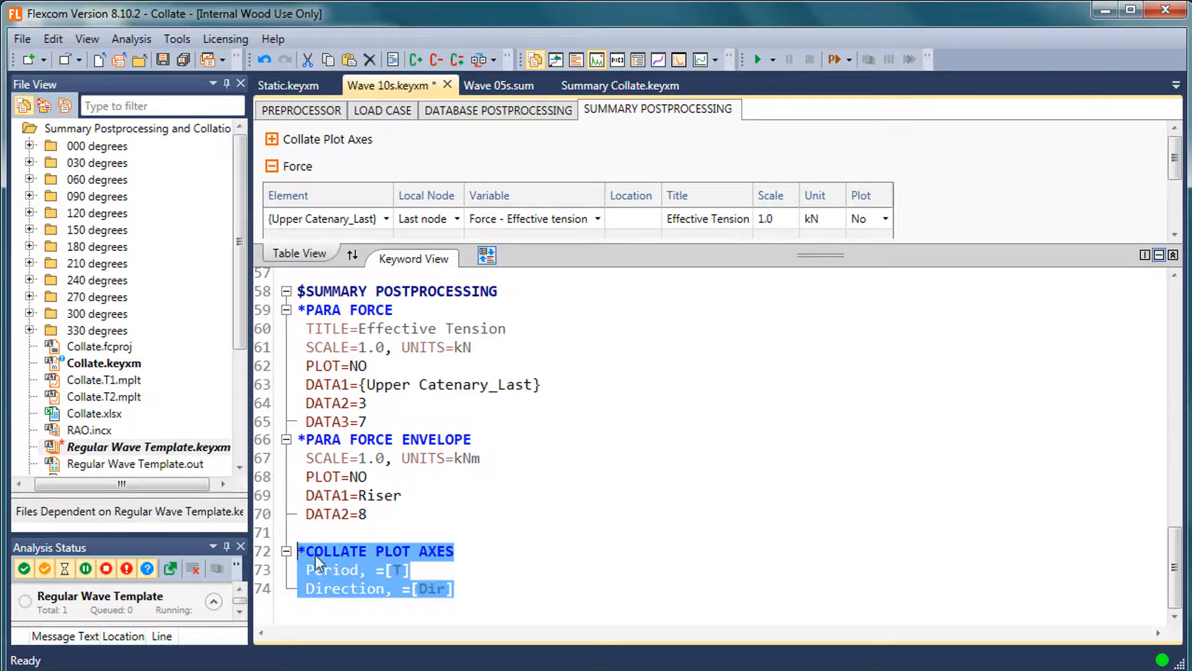
pyautogui.click(503, 554)
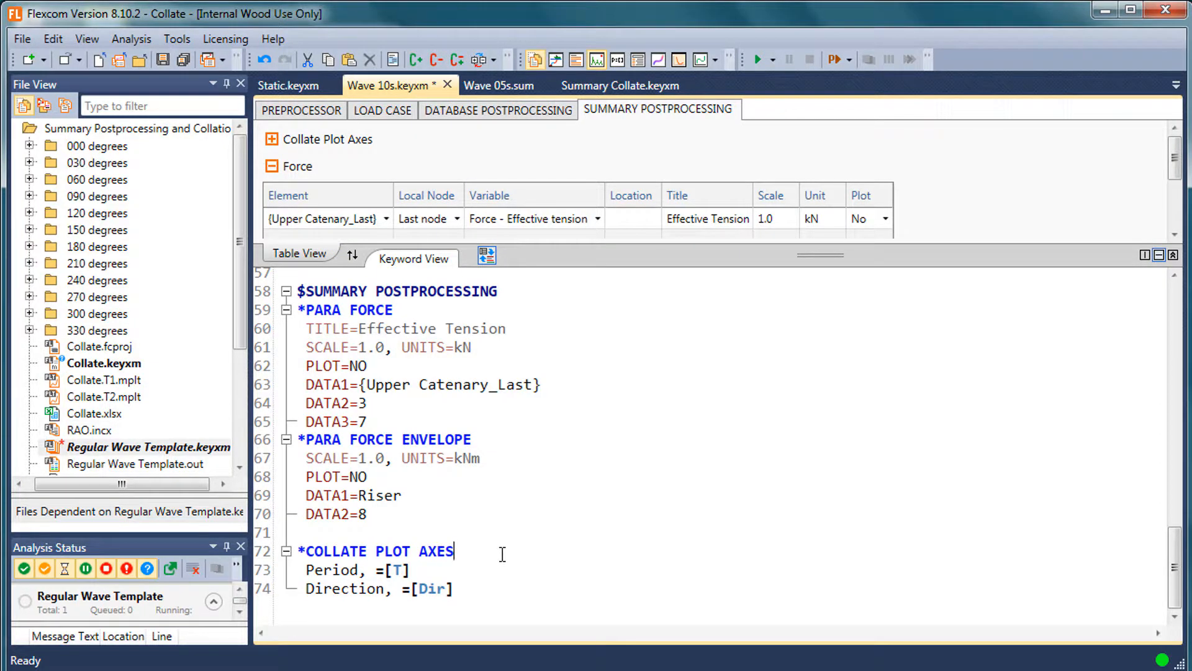
pyautogui.moveTo(481, 593); pyautogui.dragTo(286, 548)
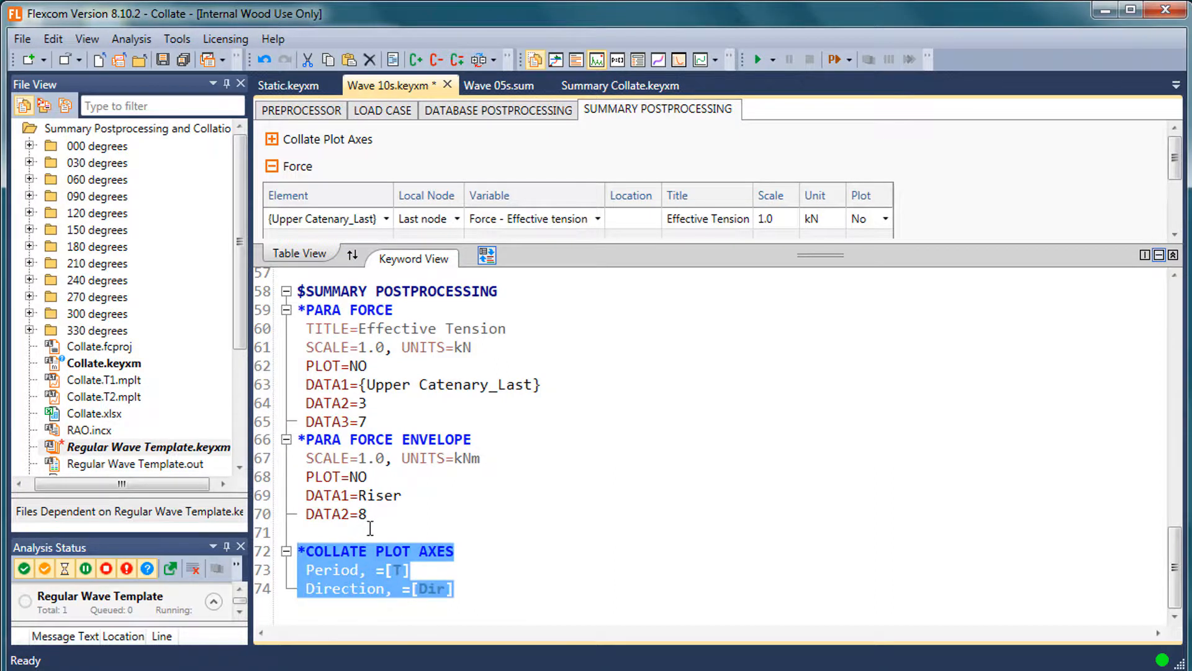
pyautogui.click(492, 590)
pyautogui.moveTo(493, 591); pyautogui.dragTo(251, 551)
# Add a *PLOT keyword after the *IDENTIFY block in Summary Collate.keyxm, separated by a blank line
pyautogui.click(610, 85)
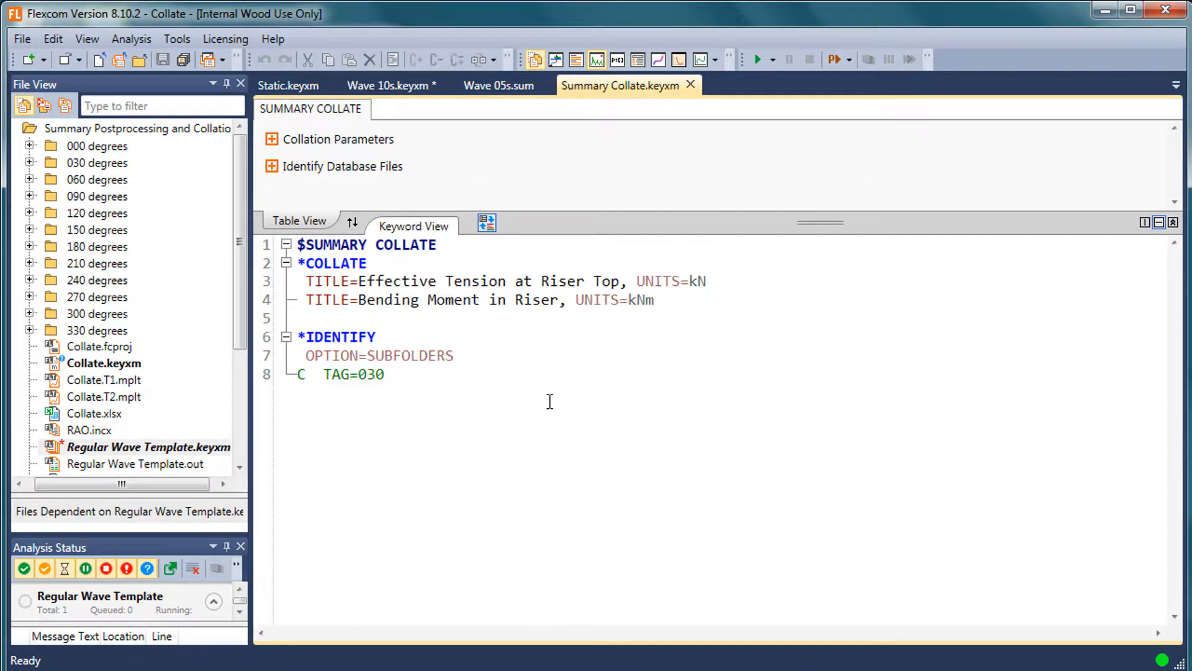
pyautogui.press('Return')
pyautogui.press('Return')
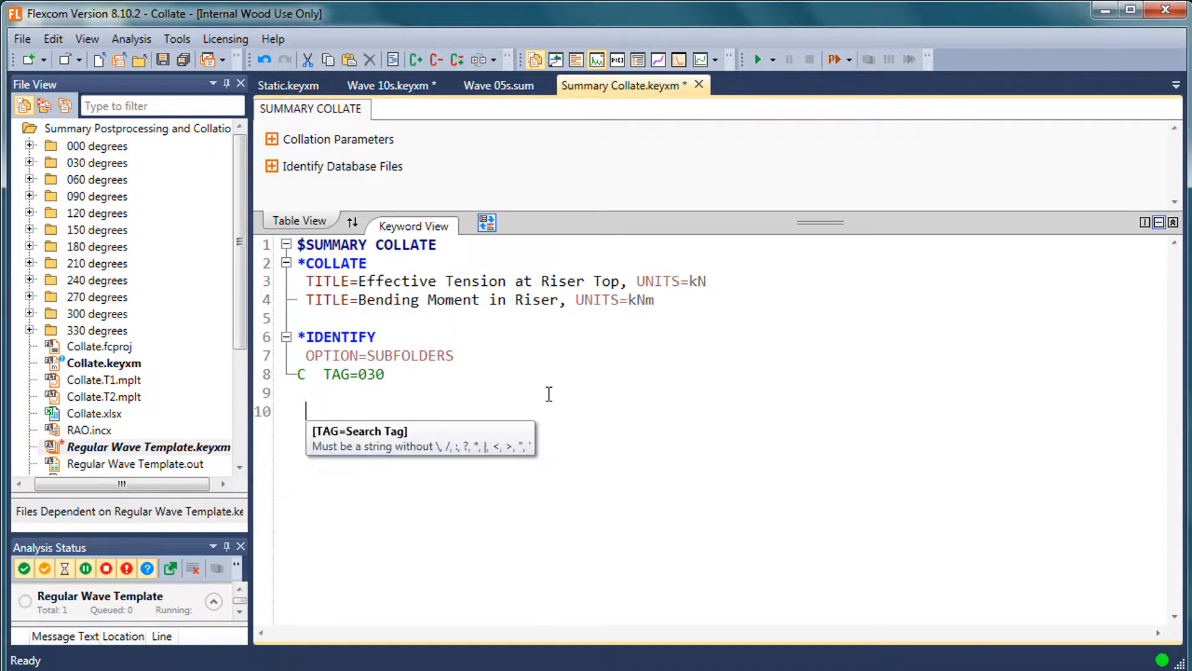
pyautogui.write('*')
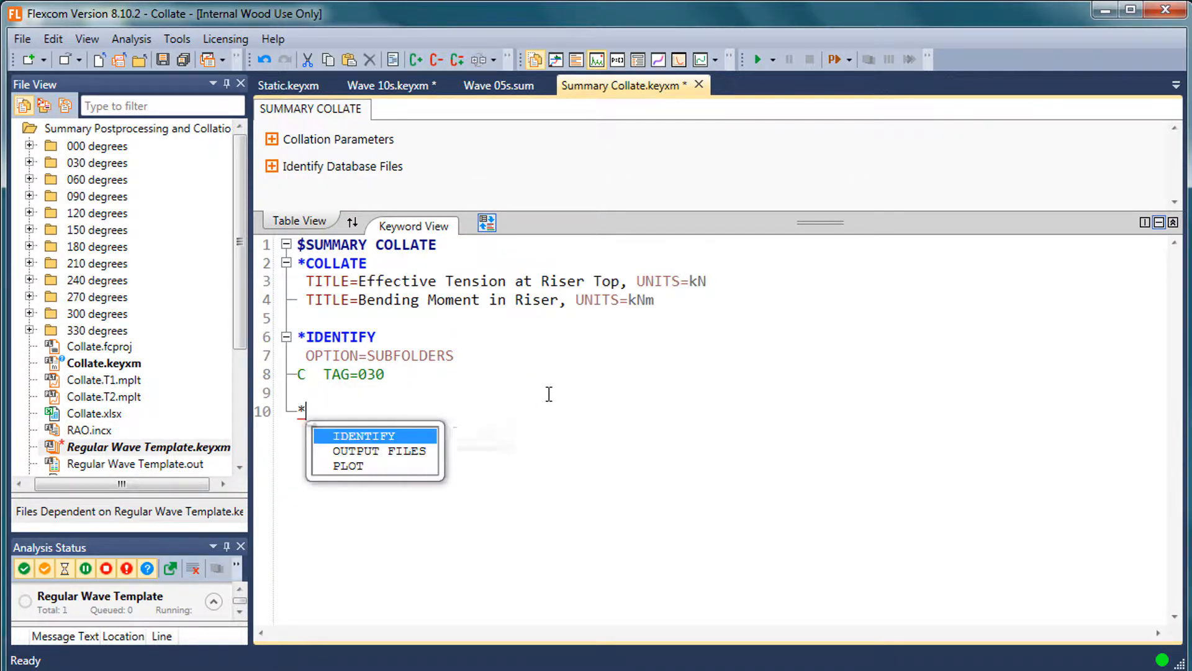
pyautogui.press('Down')
pyautogui.press('Down')
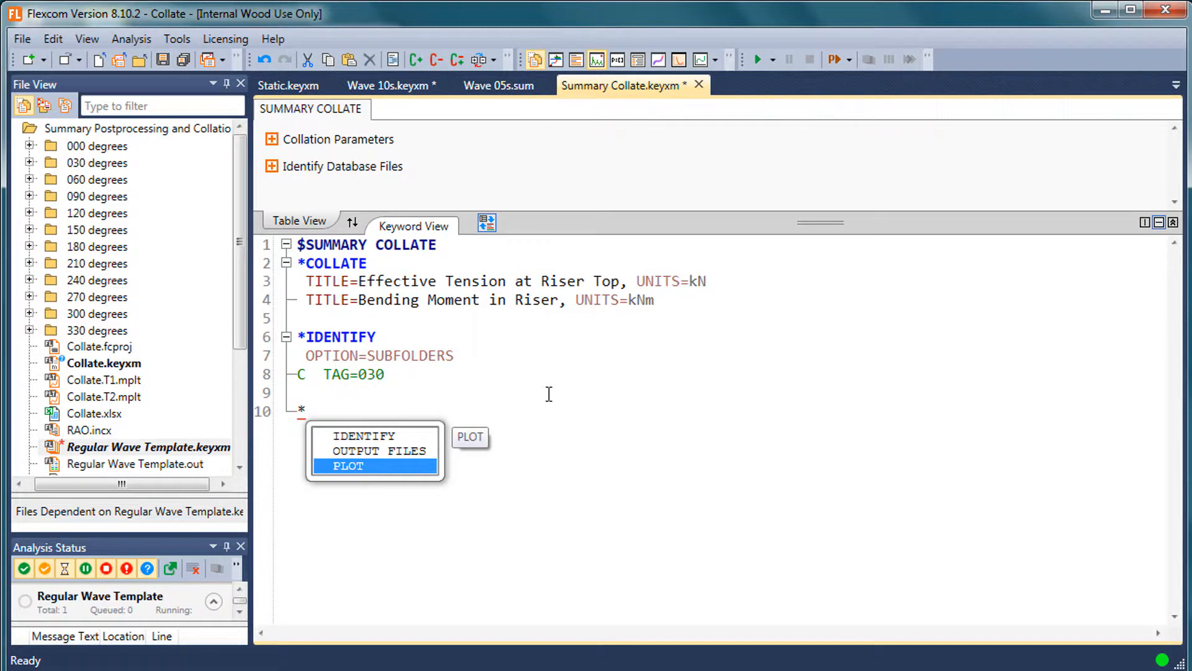
pyautogui.press('Return')
pyautogui.press('Return')
# Start the first plot entry with TITLE=Effective Tension at Riser Top, copying the title from the *COLLATE block
pyautogui.write('T')
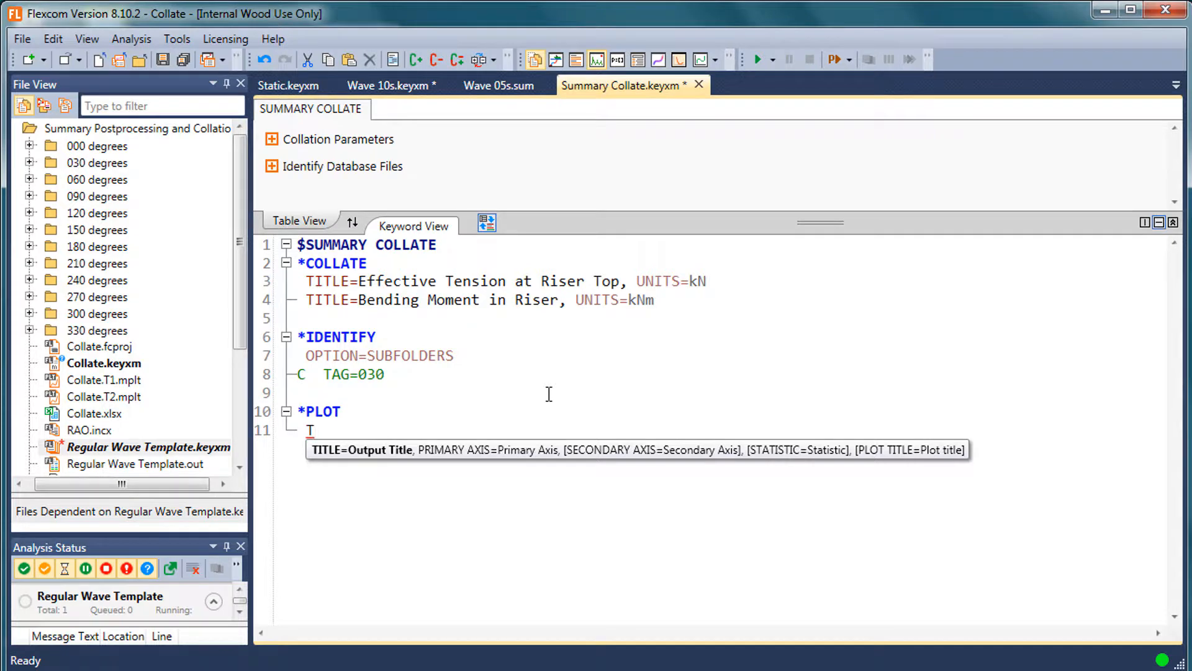
pyautogui.click(369, 283)
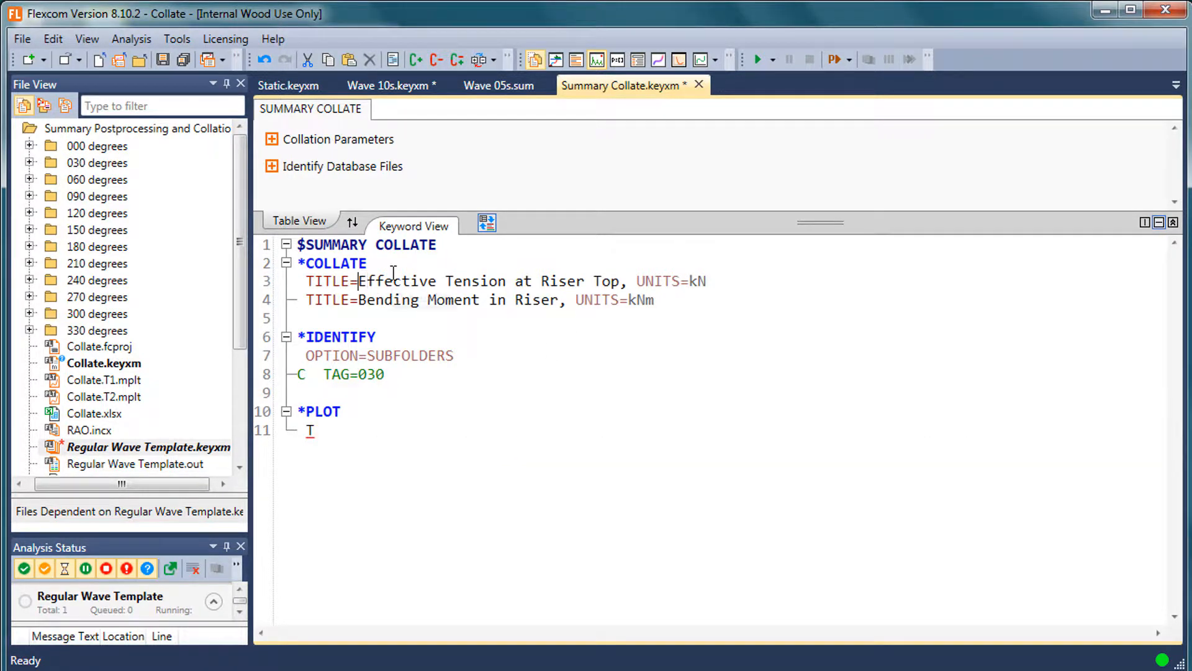
pyautogui.hotkey('ctrl', 'shift', 'Right')
pyautogui.hotkey('ctrl', 'shift', 'Right')
pyautogui.hotkey('ctrl', 'shift', 'Right')
pyautogui.hotkey('ctrl', 'shift', 'Right')
pyautogui.hotkey('ctrl', 'shift', 'Right')
pyautogui.hotkey('ctrl', 'c')
pyautogui.press('Down')
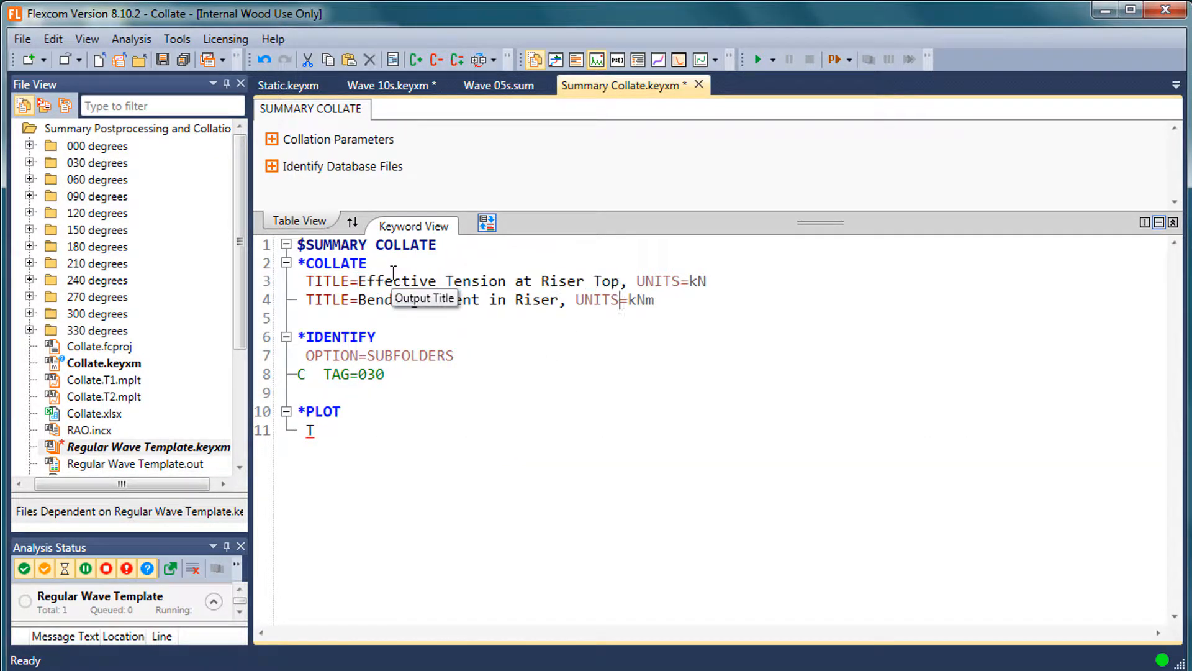
pyautogui.press('Down')
pyautogui.press('Down')
pyautogui.press('Down')
pyautogui.press('Down')
pyautogui.press('Down')
pyautogui.press('Down')
pyautogui.press('Down')
pyautogui.write('IT')
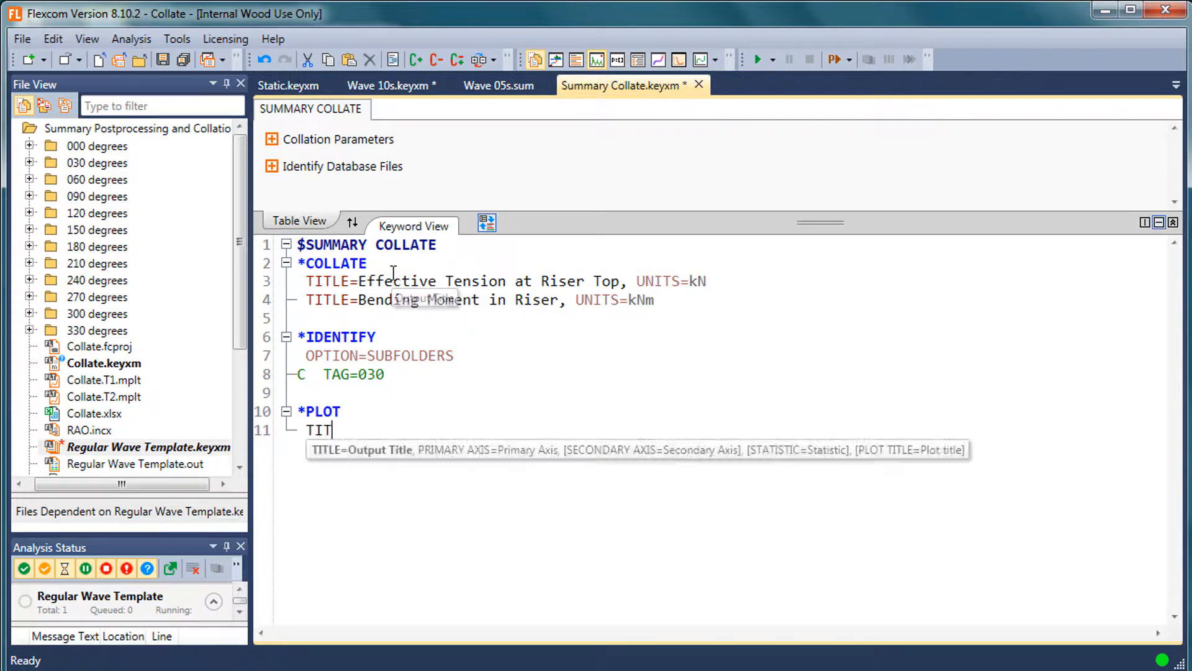
pyautogui.write('LE=')
pyautogui.hotkey('ctrl', 'v')
pyautogui.write(', ')
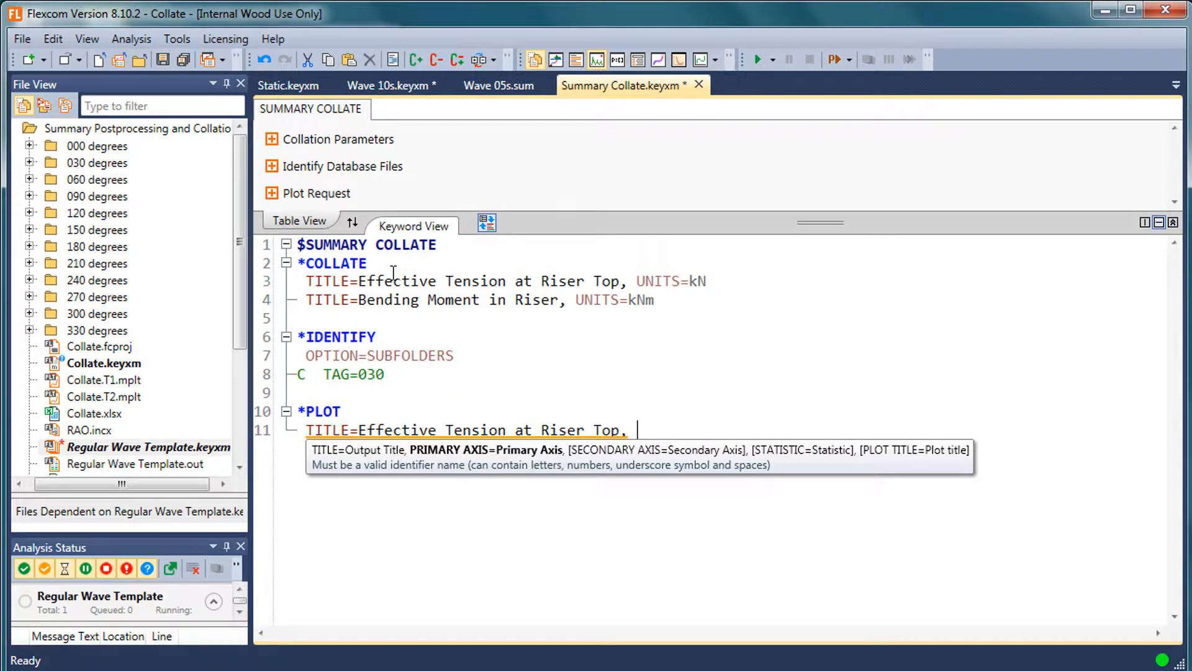
# Set the effective tension plot's PRIMARY AXIS to Period and its SECONDARY AXIS to Direction
pyautogui.write('PRIMARY AXIS=')
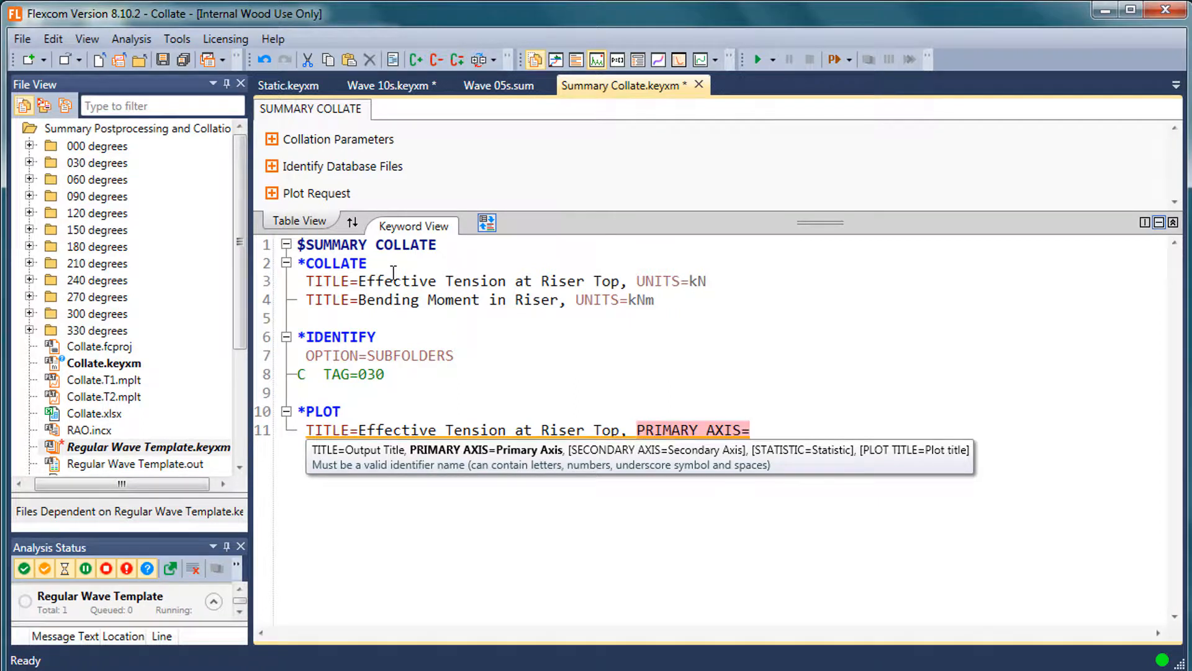
pyautogui.write('Period')
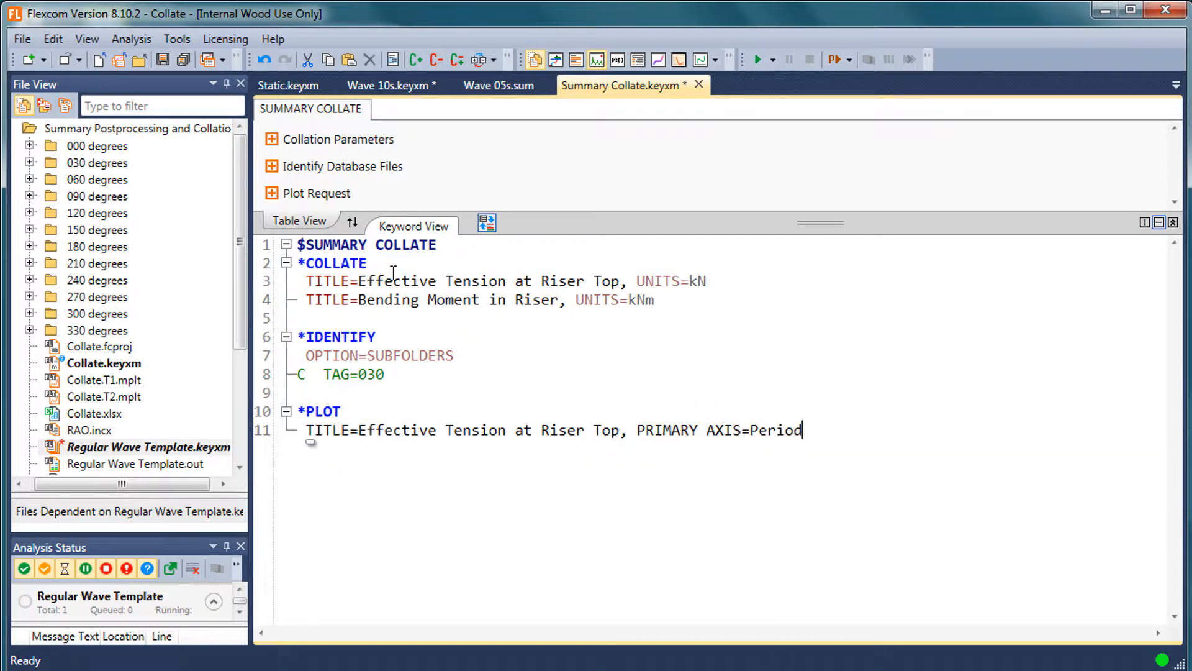
pyautogui.write(', SECONDARY AXIS=')
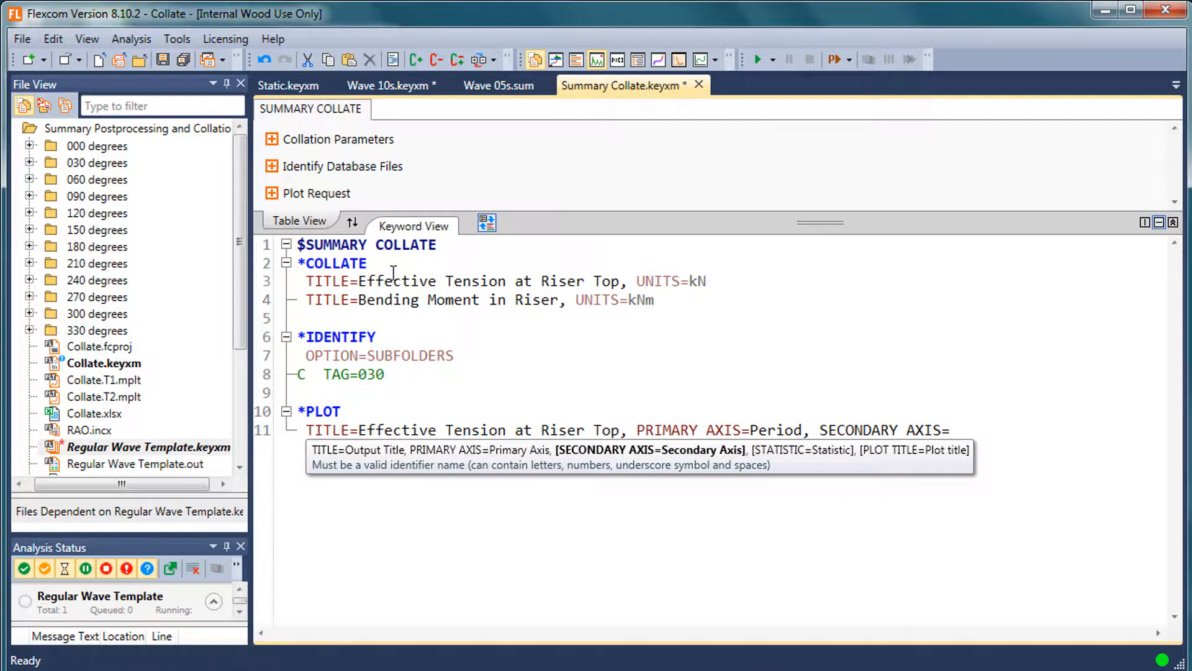
pyautogui.write('Dir')
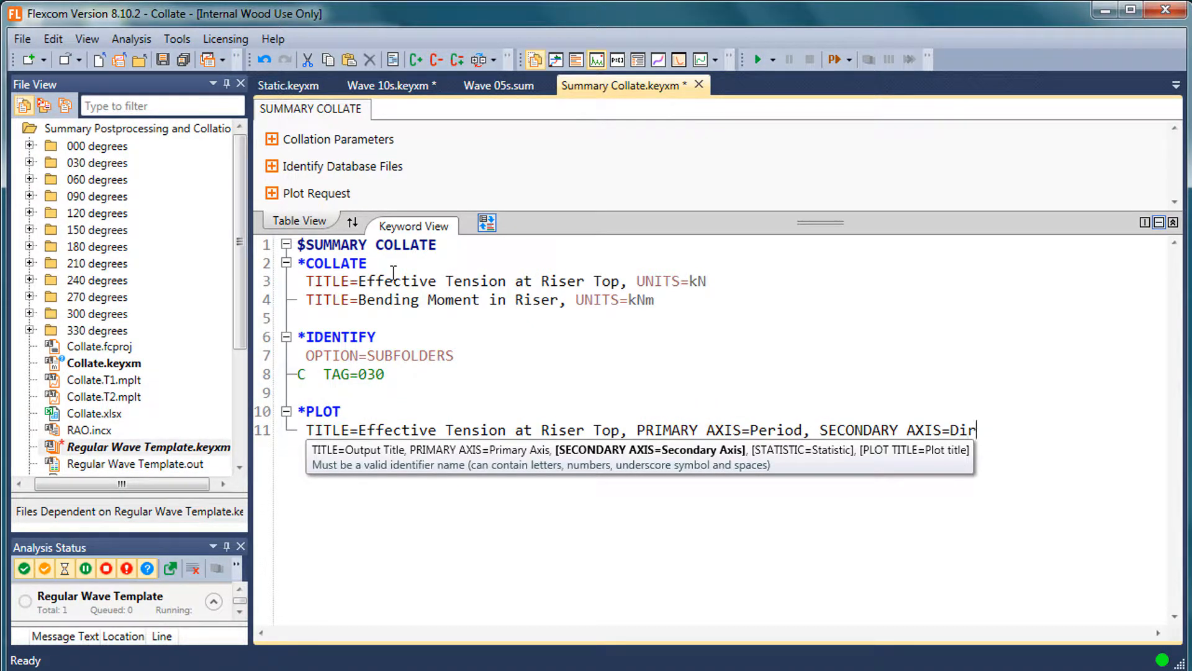
pyautogui.write('ection, ')
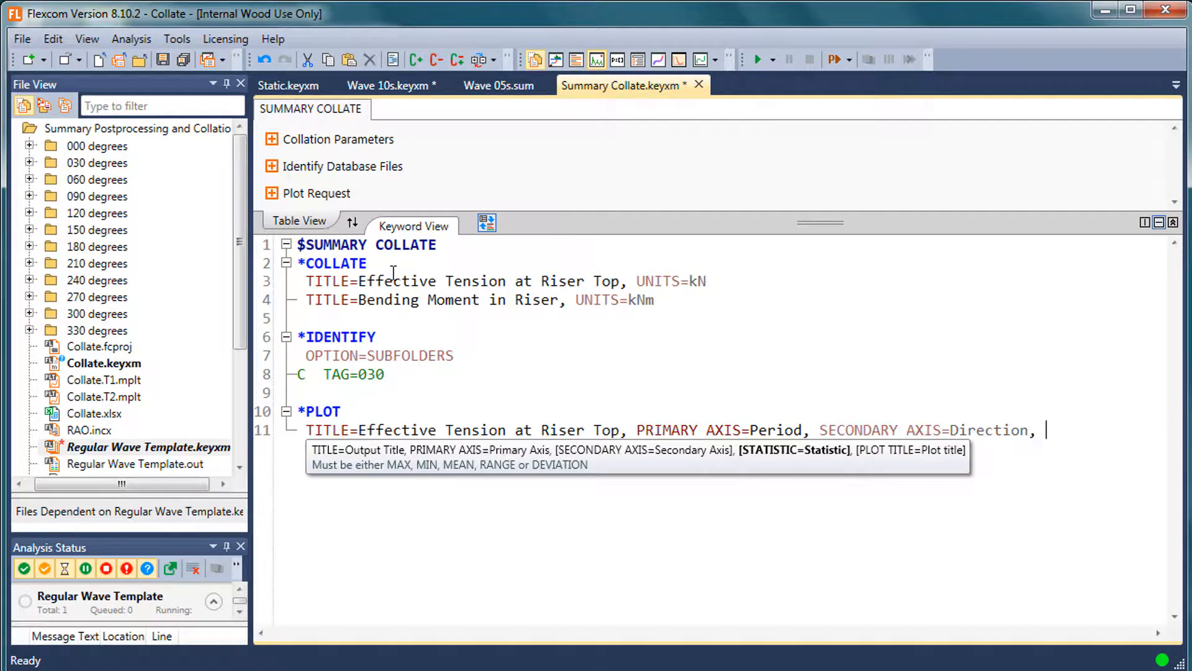
# Complete the effective tension plot line with STATISTIC=MAX, without a plot title
pyautogui.write('STATISTIC=')
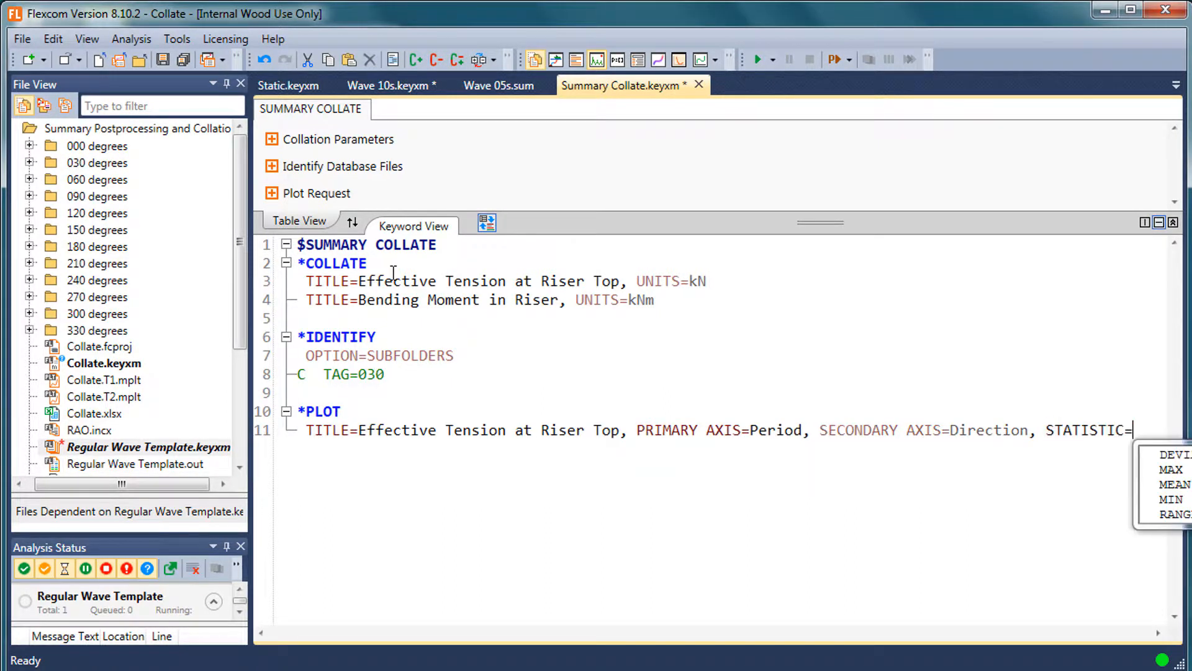
pyautogui.press('Down')
pyautogui.press('Down')
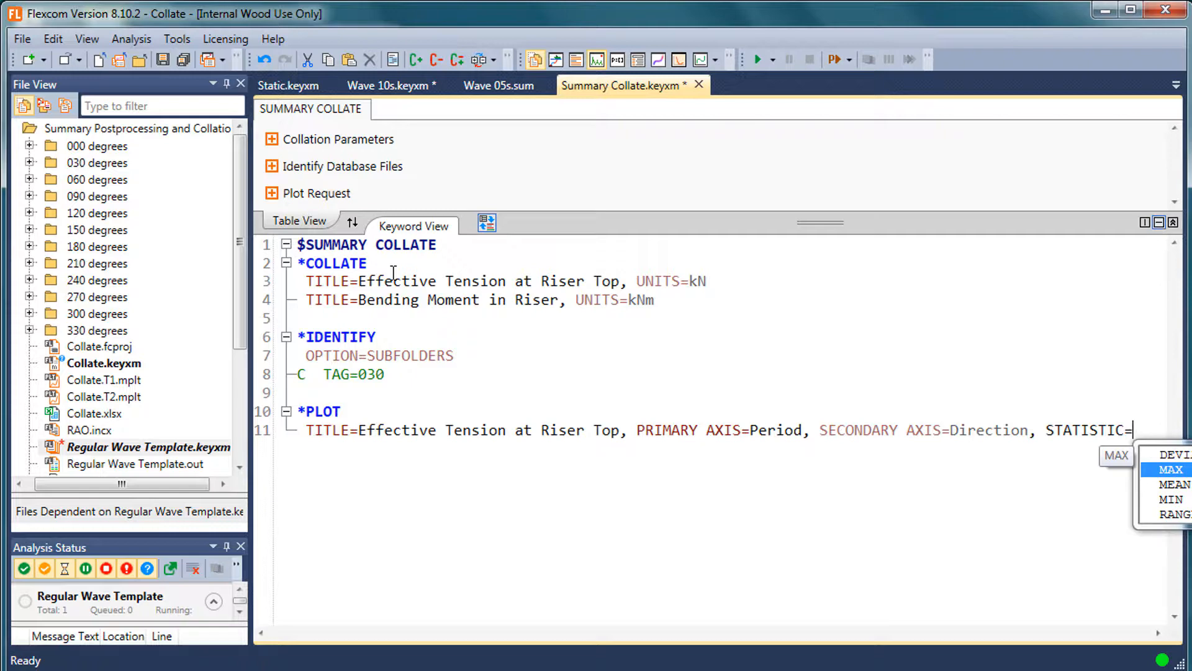
pyautogui.press('Return')
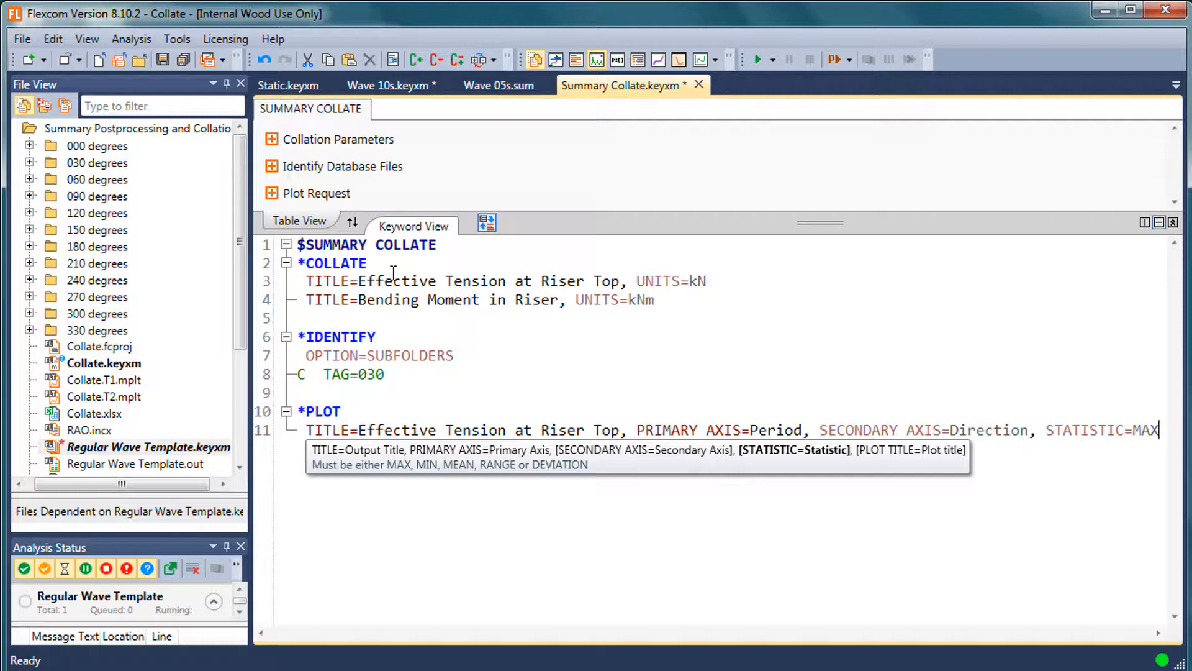
pyautogui.write(',')
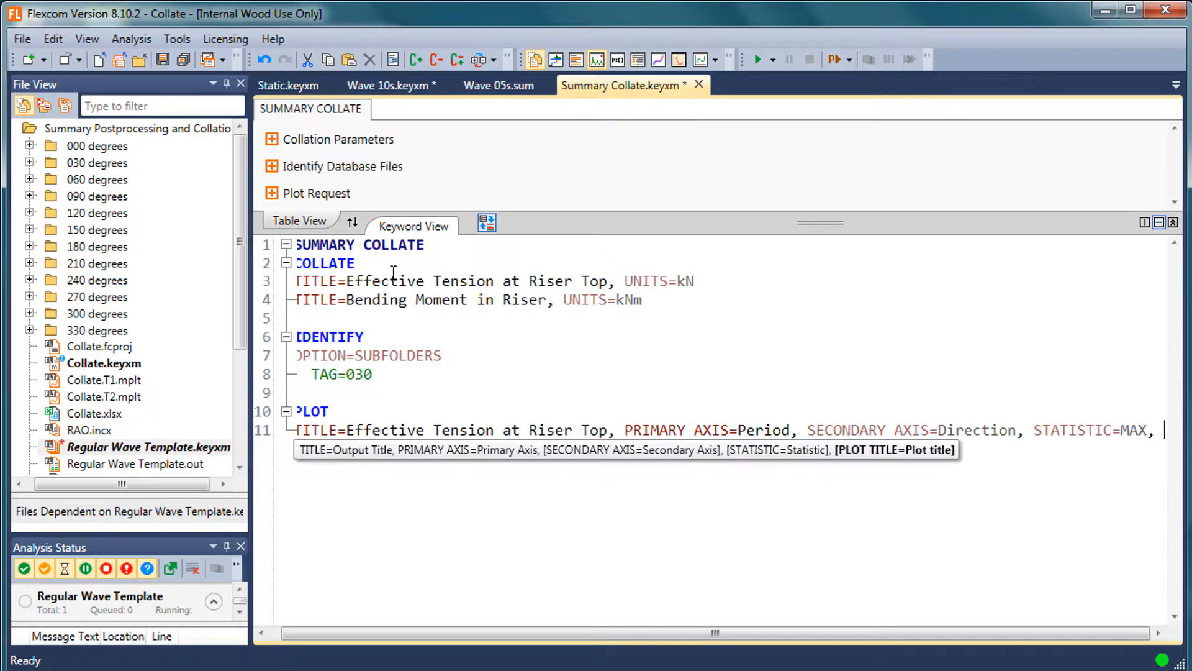
pyautogui.press('BackSpace')
pyautogui.press('Home')
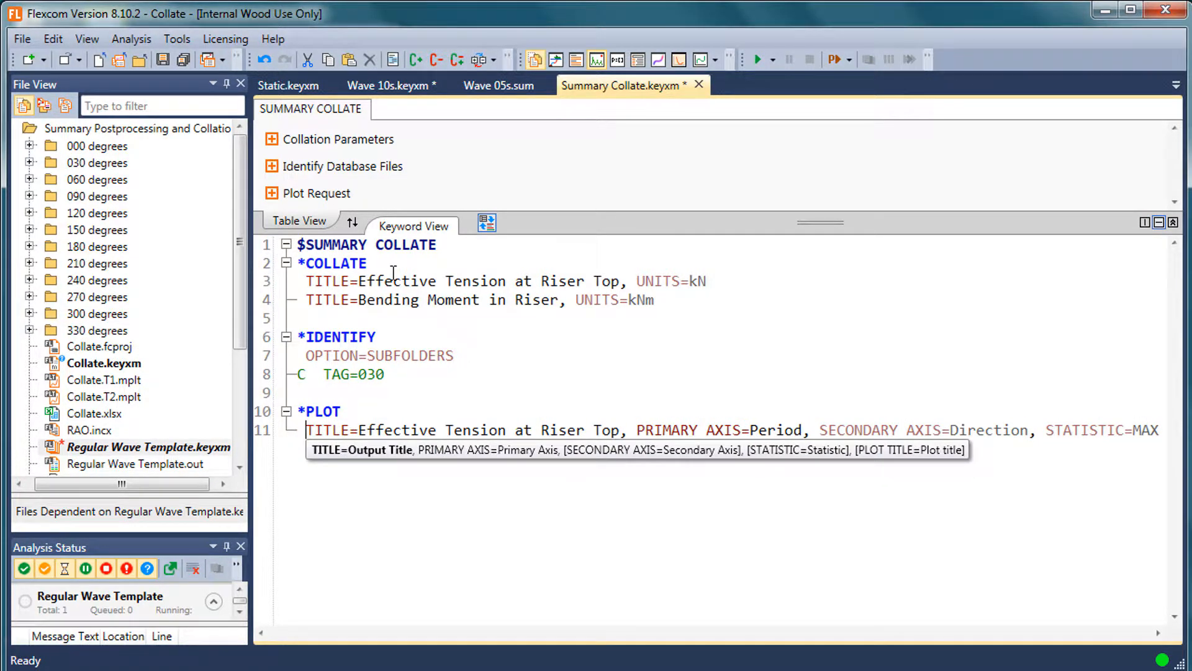
# Duplicate the complete effective tension plot line directly below itself in the *PLOT block
pyautogui.hotkey('ctrl', 'v')
pyautogui.hotkey('ctrl', 'z')
pyautogui.press('Home')
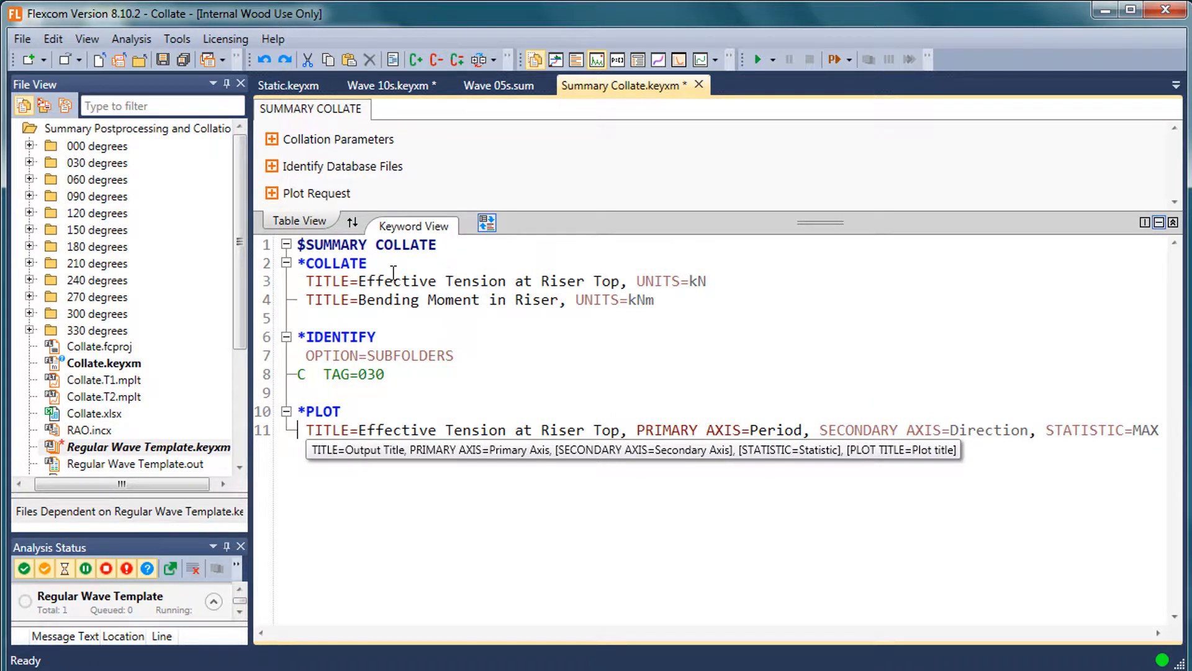
pyautogui.press('Escape')
pyautogui.press('Home')
pyautogui.hotkey('shift', 'End')
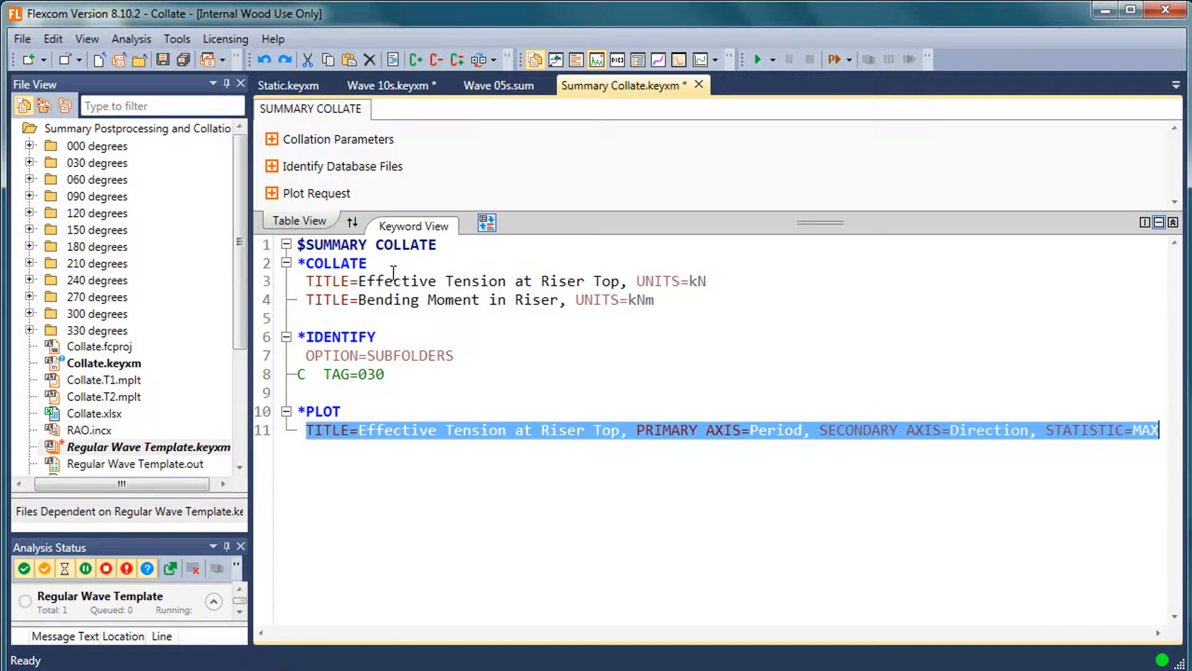
pyautogui.hotkey('ctrl', 'c')
pyautogui.press('End')
pyautogui.press('Return')
pyautogui.hotkey('ctrl', 'v')
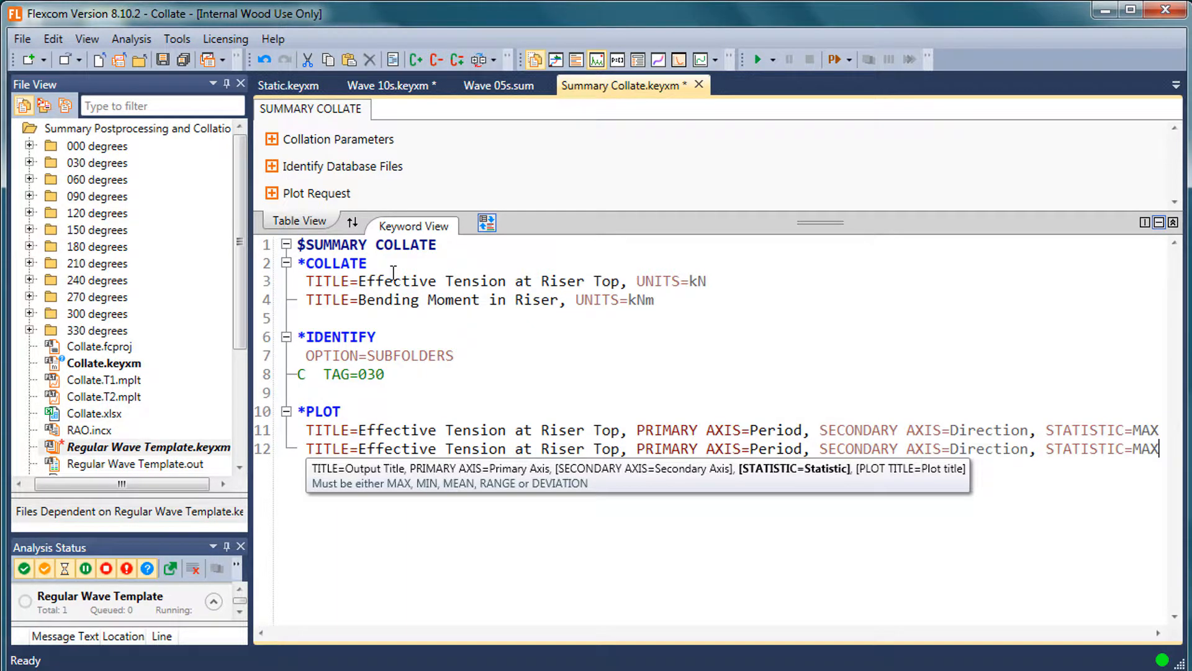
# Replace the second plot line's title with Bending Moment in Riser, copied from the *COLLATE block
pyautogui.press('Left')
pyautogui.press('Left')
pyautogui.press('Left')
pyautogui.hotkey('ctrl', 'Left')
pyautogui.hotkey('ctrl', 'Left')
pyautogui.hotkey('ctrl', 'Left')
pyautogui.hotkey('ctrl', 'Left')
pyautogui.hotkey('ctrl', 'Left')
pyautogui.hotkey('ctrl', 'Left')
pyautogui.hotkey('ctrl', 'Left')
pyautogui.hotkey('ctrl', 'Left')
pyautogui.hotkey('ctrl', 'Left')
pyautogui.hotkey('ctrl', 'Left')
pyautogui.hotkey('ctrl', 'Left')
pyautogui.hotkey('ctrl', 'Left')
pyautogui.hotkey('ctrl', 'Left')
pyautogui.hotkey('ctrl', 'Left')
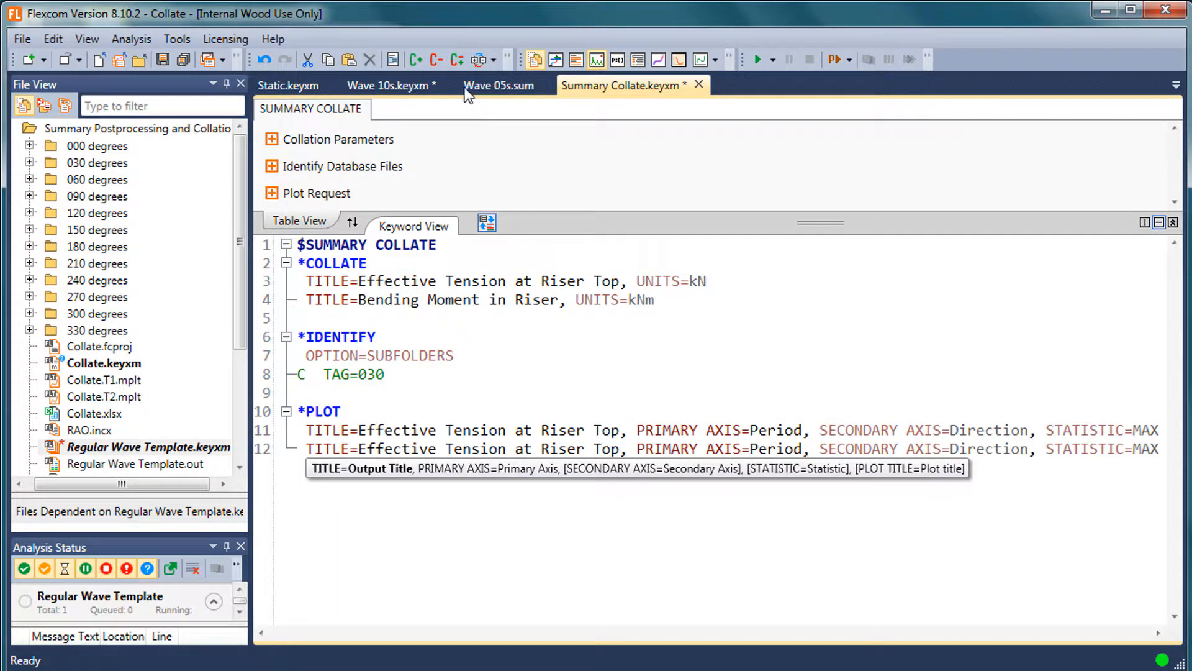
pyautogui.click(560, 308)
pyautogui.hotkey('ctrl', 'shift', 'Left')
pyautogui.hotkey('ctrl', 'shift', 'Left')
pyautogui.hotkey('ctrl', 'shift', 'Left')
pyautogui.hotkey('ctrl', 'shift', 'Left')
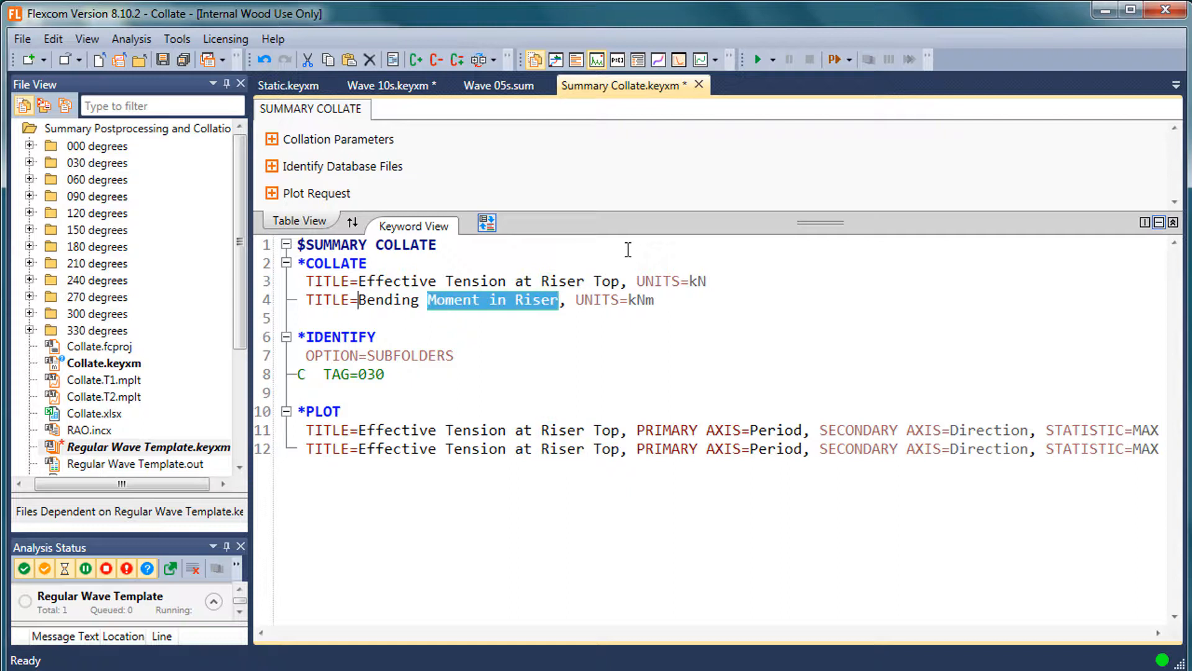
pyautogui.click(367, 449)
pyautogui.hotkey('ctrl', 'shift', 'Right')
pyautogui.hotkey('ctrl', 'shift', 'Right')
pyautogui.hotkey('ctrl', 'shift', 'Right')
pyautogui.hotkey('ctrl', 'shift', 'Right')
pyautogui.hotkey('ctrl', 'shift', 'Right')
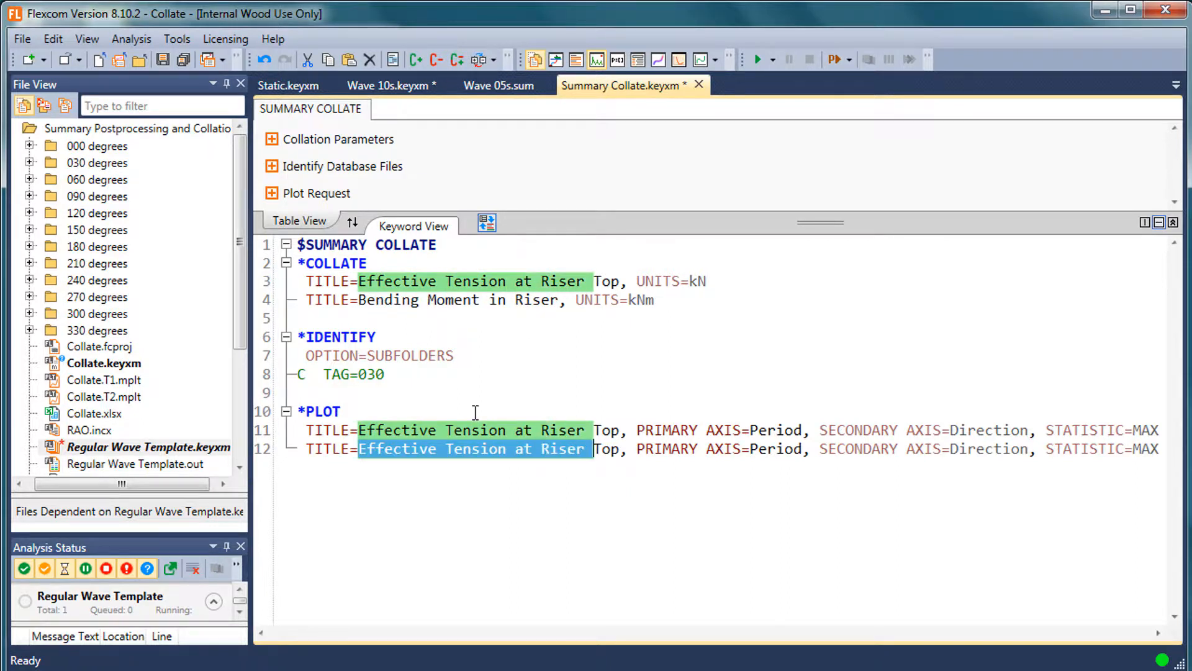
pyautogui.hotkey('ctrl', 'v')
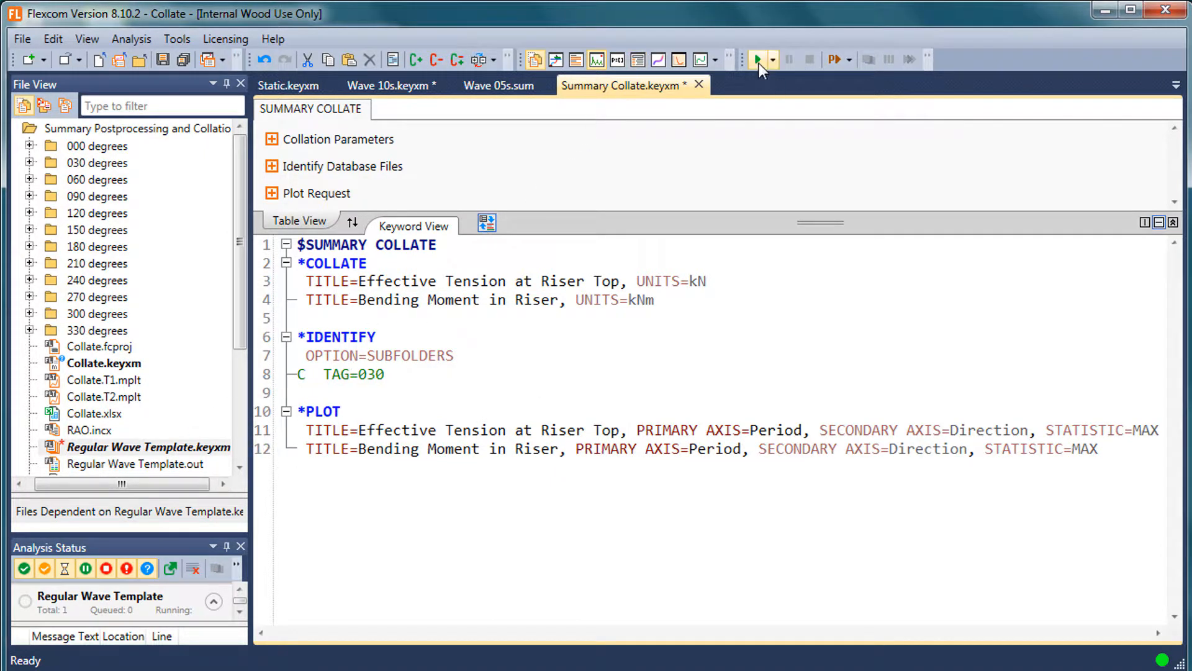
pyautogui.click(239, 433)
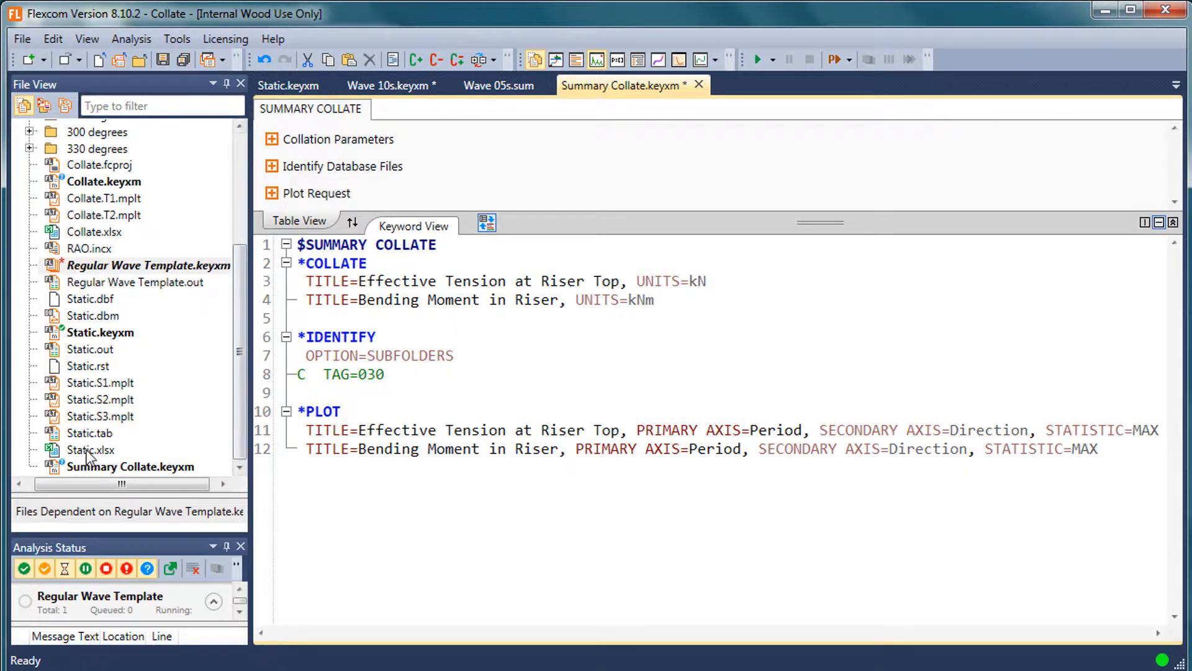
pyautogui.click(101, 465)
pyautogui.rightClick(102, 465)
pyautogui.click(479, 363)
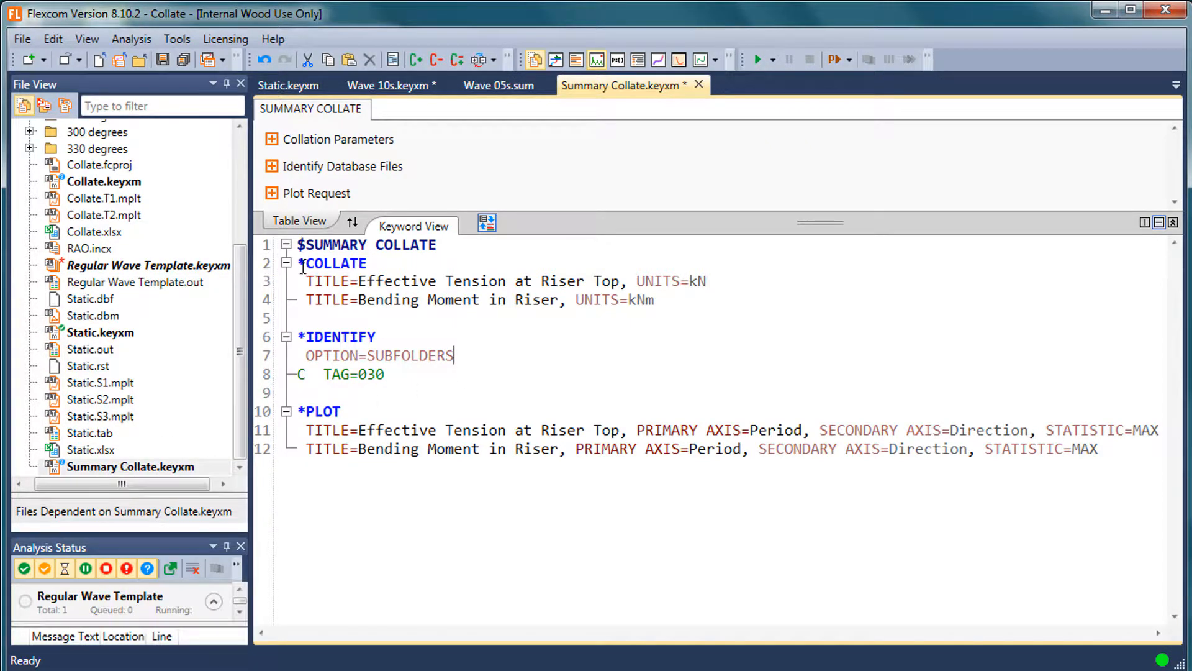
# Open the Collate.T1.mplt plot file and rotate the effective tension surface to examine it against period and direction
pyautogui.moveTo(244, 244)
pyautogui.mouseDown()
pyautogui.moveTo(242, 145)
pyautogui.moveTo(237, 247)
pyautogui.mouseUp()
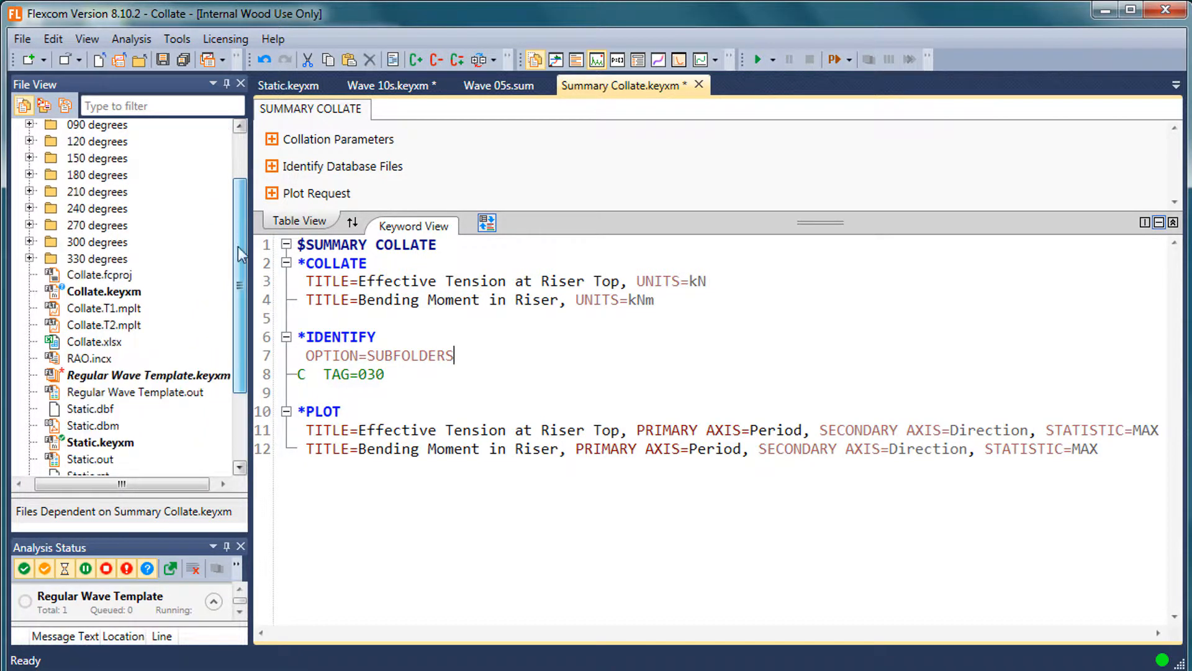
pyautogui.click(114, 308)
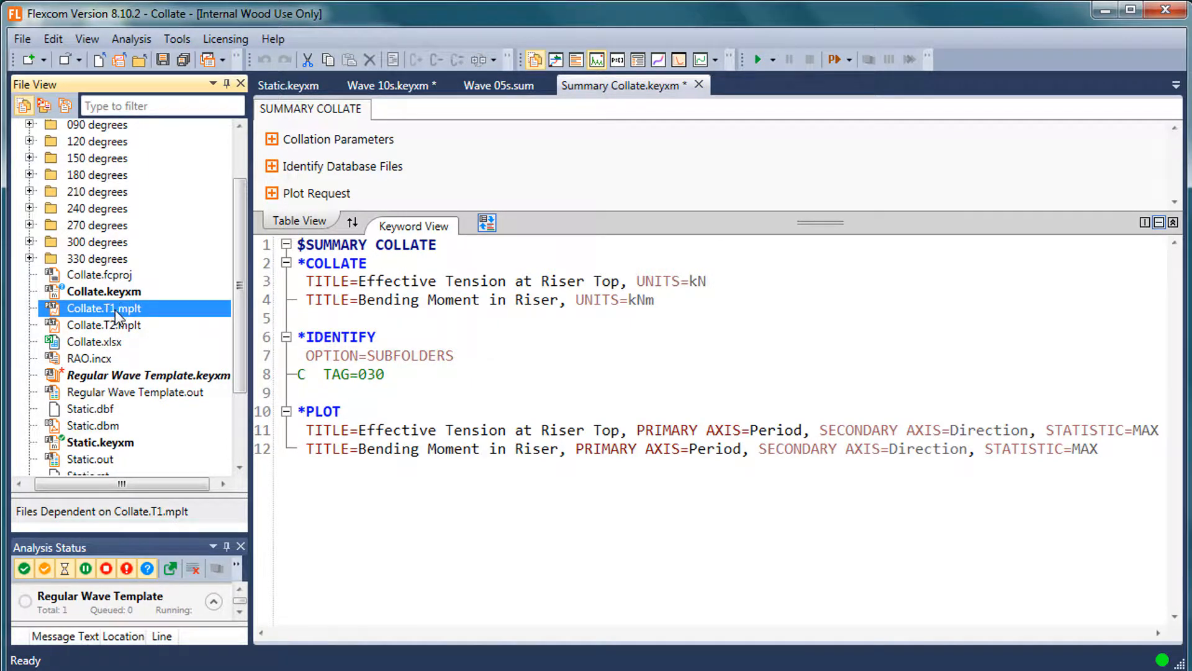
pyautogui.doubleClick(115, 311)
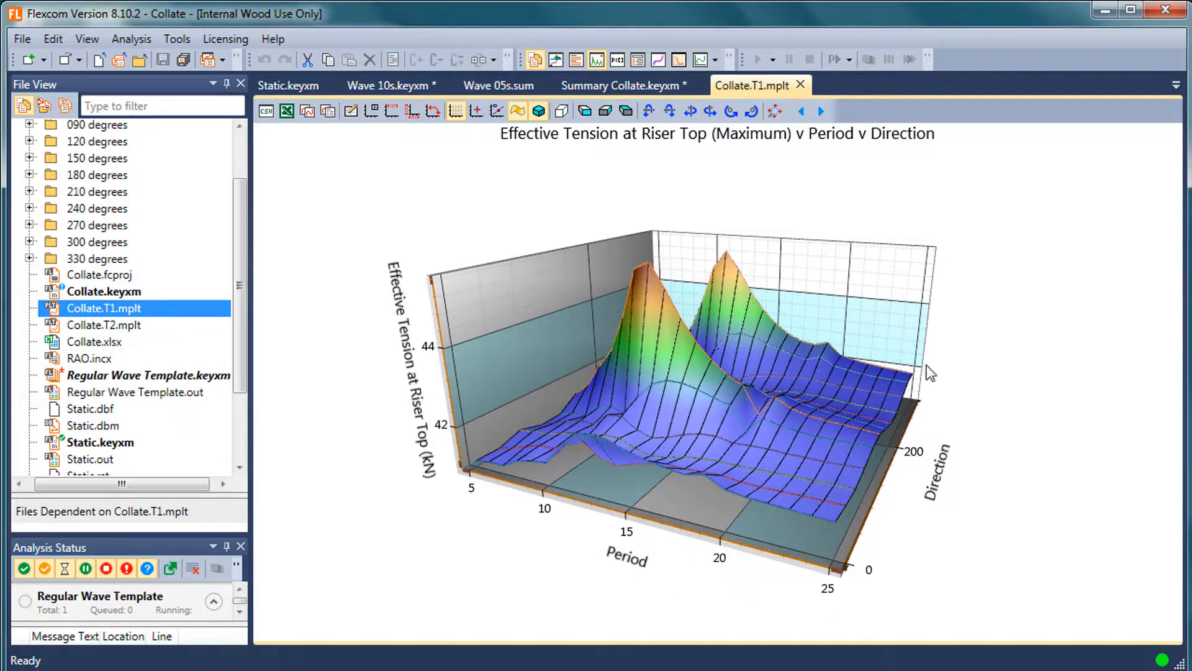
pyautogui.click(843, 496)
pyautogui.moveTo(843, 497); pyautogui.dragTo(741, 475)
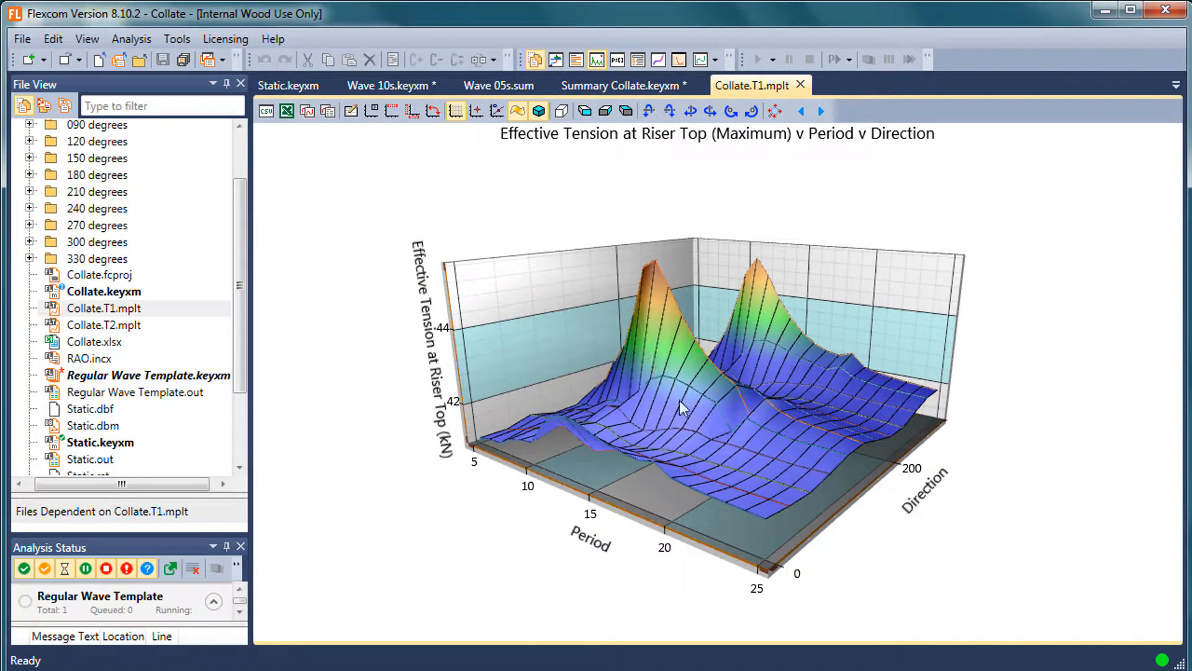
# Open Regular Wave Template.keyxm and enlarge its keyword editing area
pyautogui.click(243, 144)
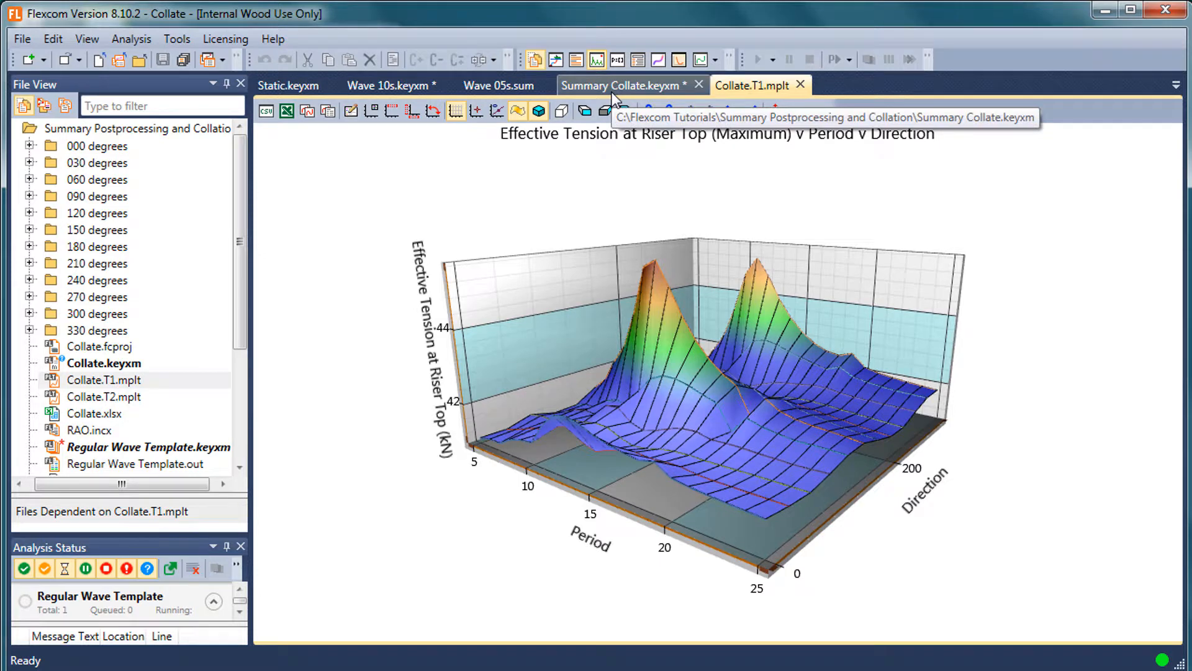
pyautogui.click(144, 446)
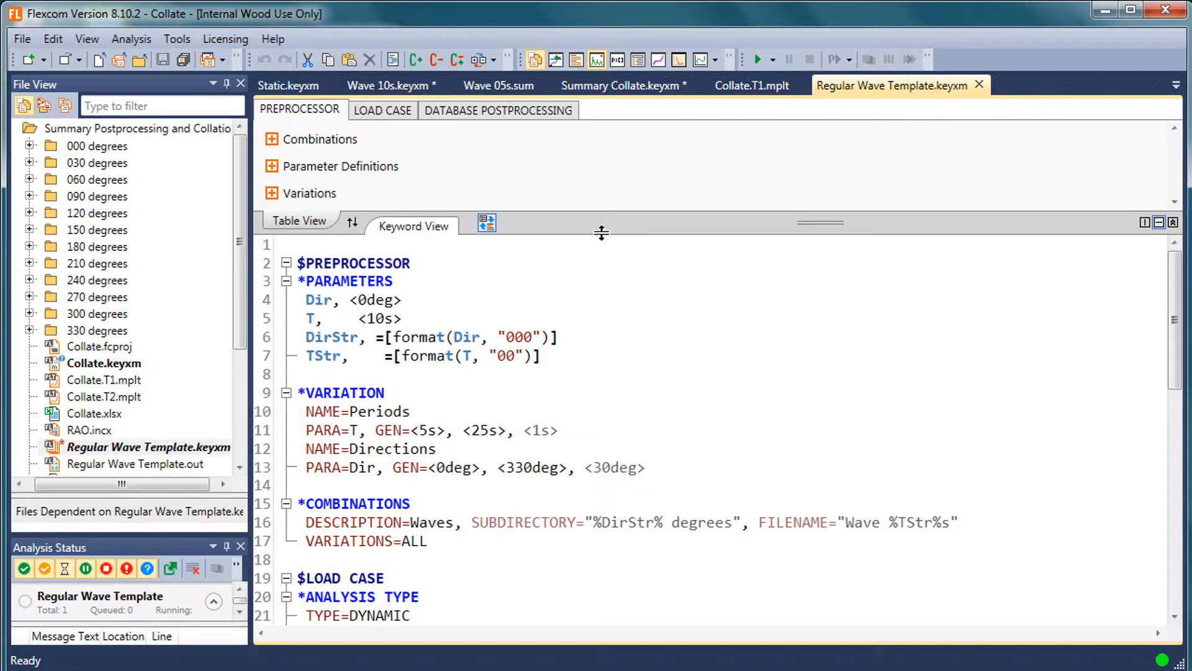
pyautogui.moveTo(601, 221); pyautogui.dragTo(600, 194)
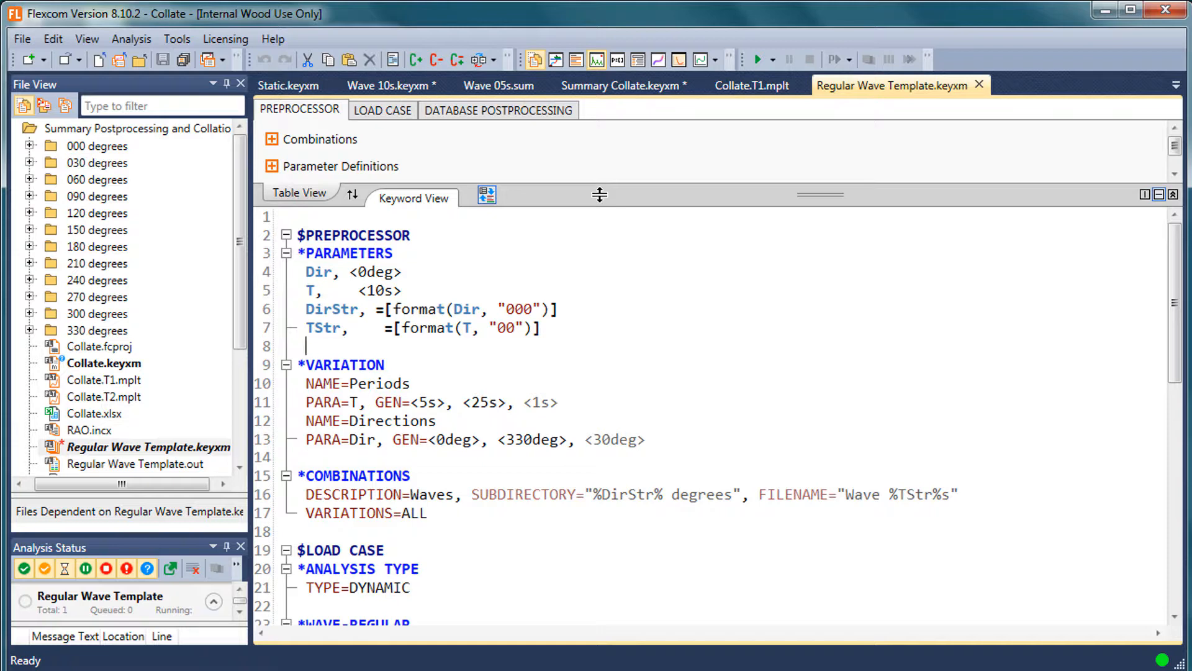
# Read through the wave template's keywords, then highlight the effective tension and force envelope requests under $SUMMARY POSTPROCESSING in Wave 10s.keyxm
pyautogui.click(635, 398)
pyautogui.scroll(-9, 636, 401)
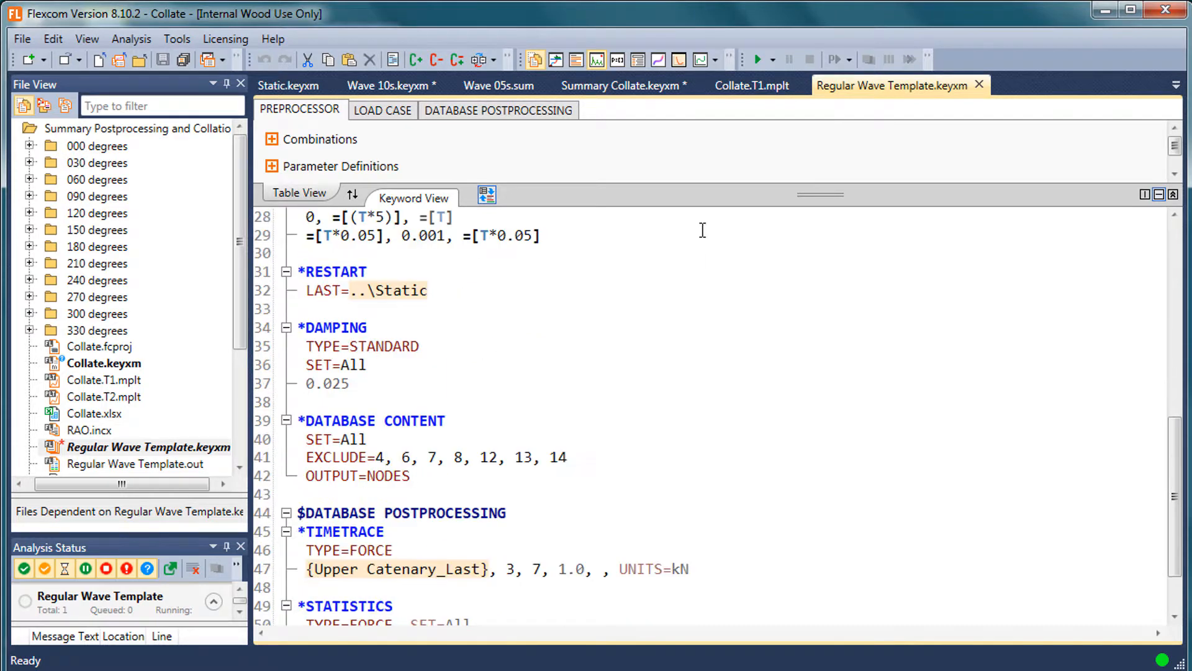
pyautogui.click(385, 85)
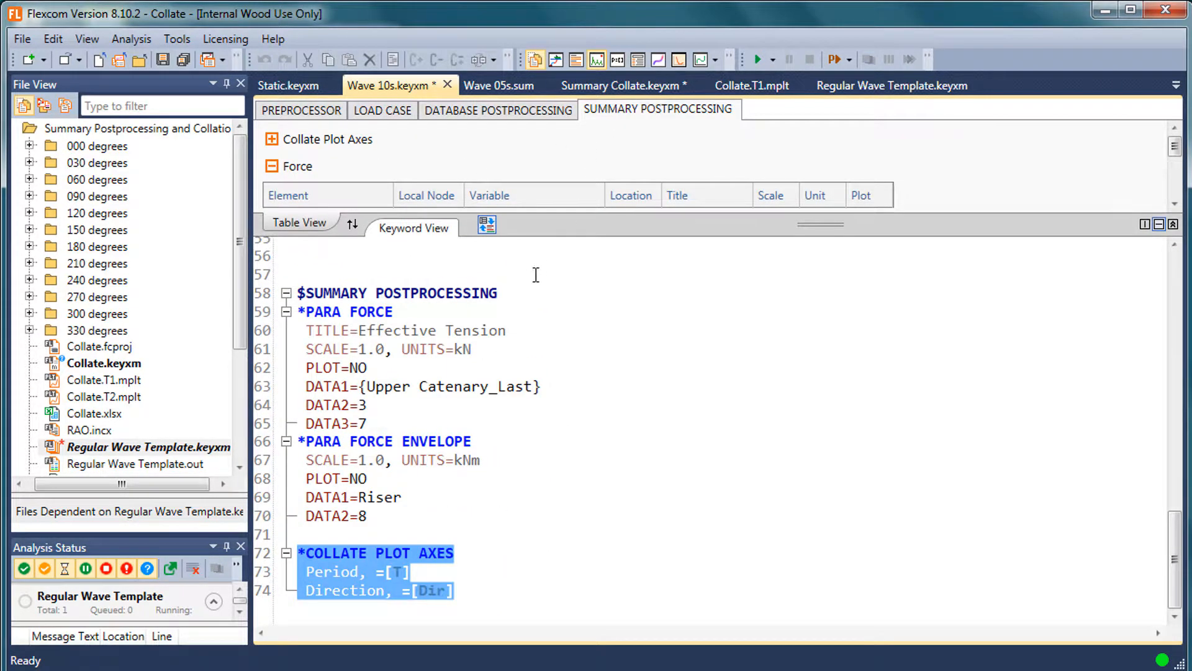
pyautogui.click(536, 274)
pyautogui.moveTo(427, 515); pyautogui.dragTo(384, 496)
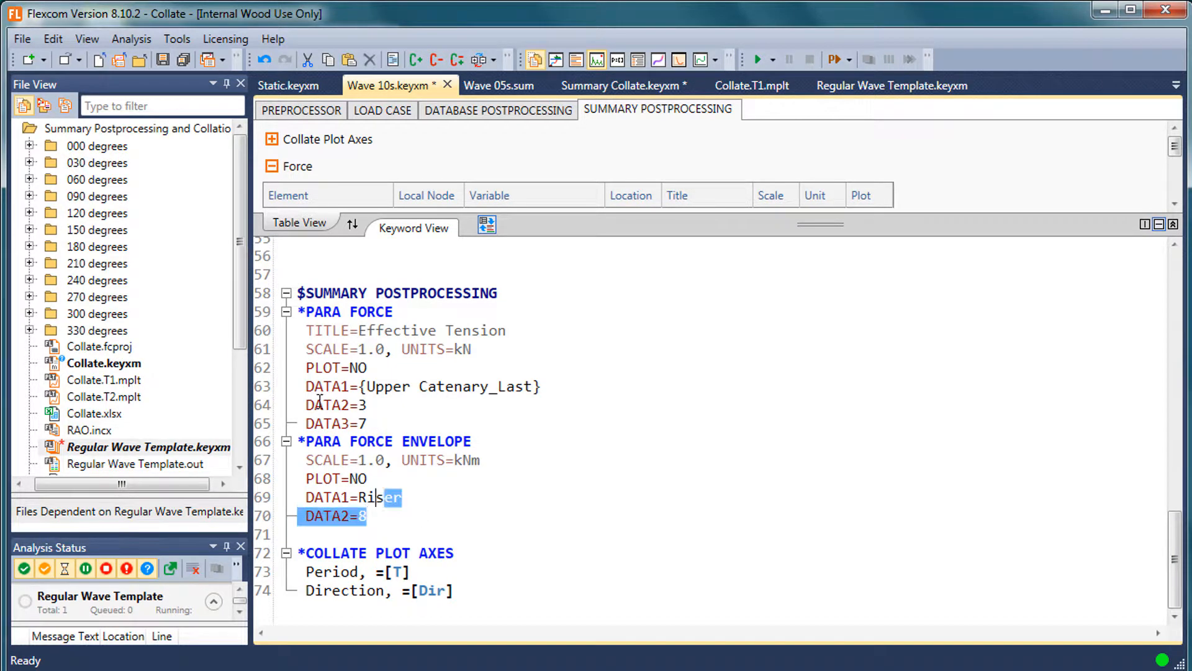
pyautogui.moveTo(319, 401); pyautogui.dragTo(289, 293)
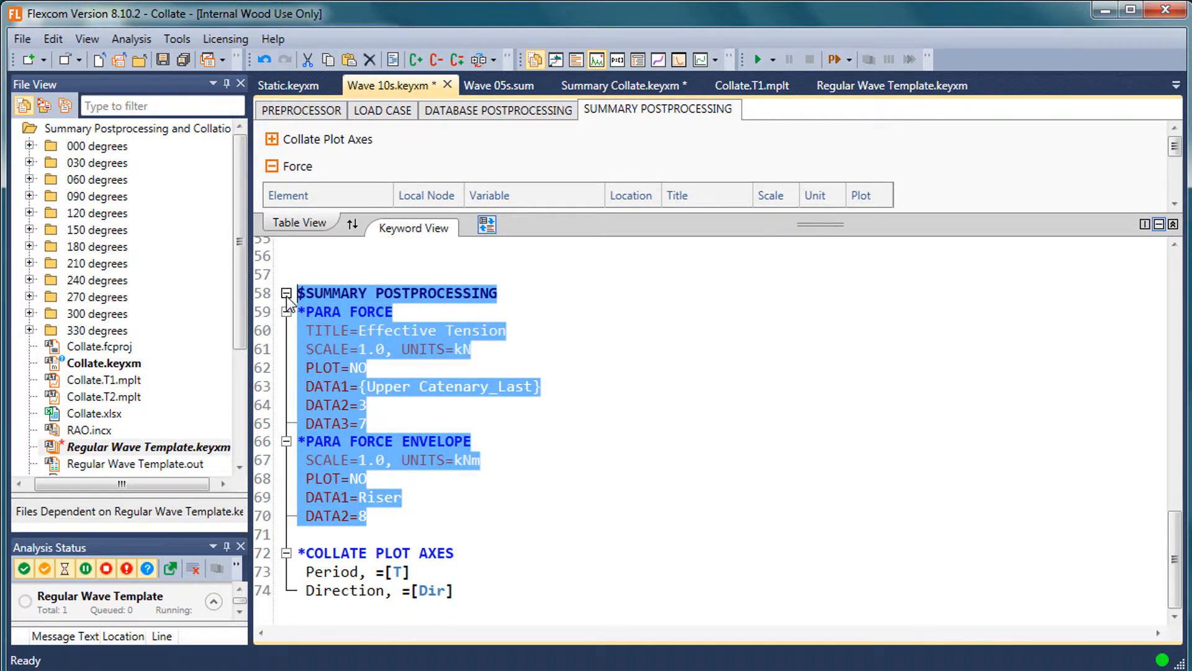
# Examine the collate plot axes data and the force and envelope results in the Wave 05s.sum summary file
pyautogui.click(507, 89)
pyautogui.click(590, 405)
pyautogui.scroll(-1, 607, 388)
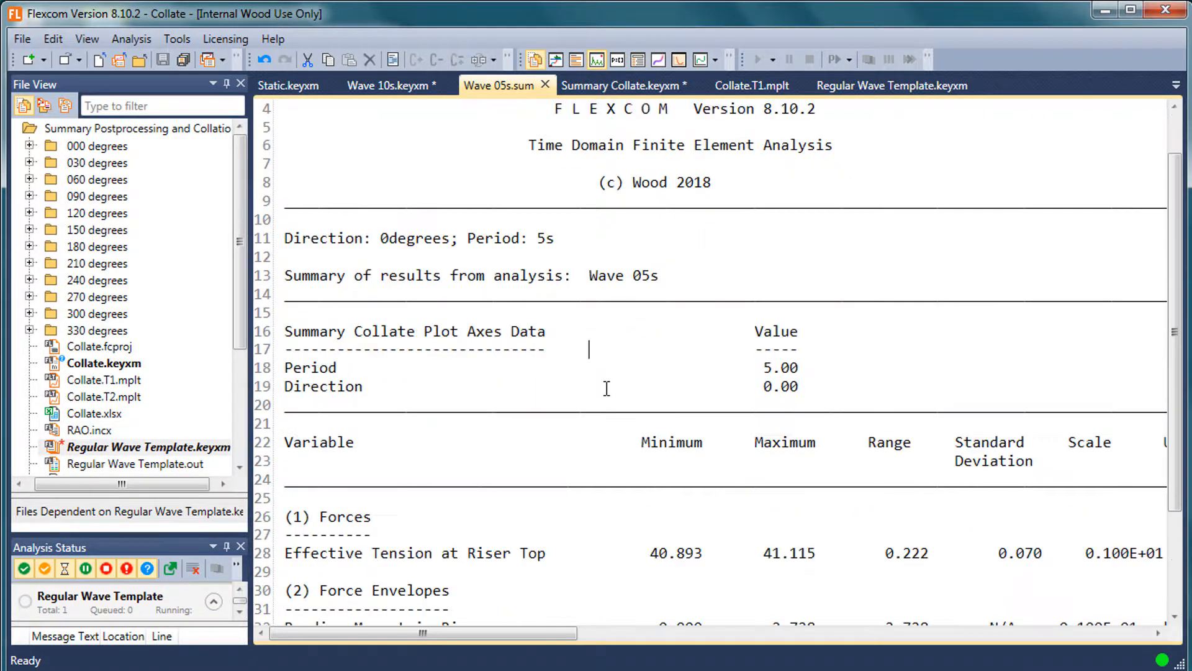
pyautogui.scroll(-2, 605, 388)
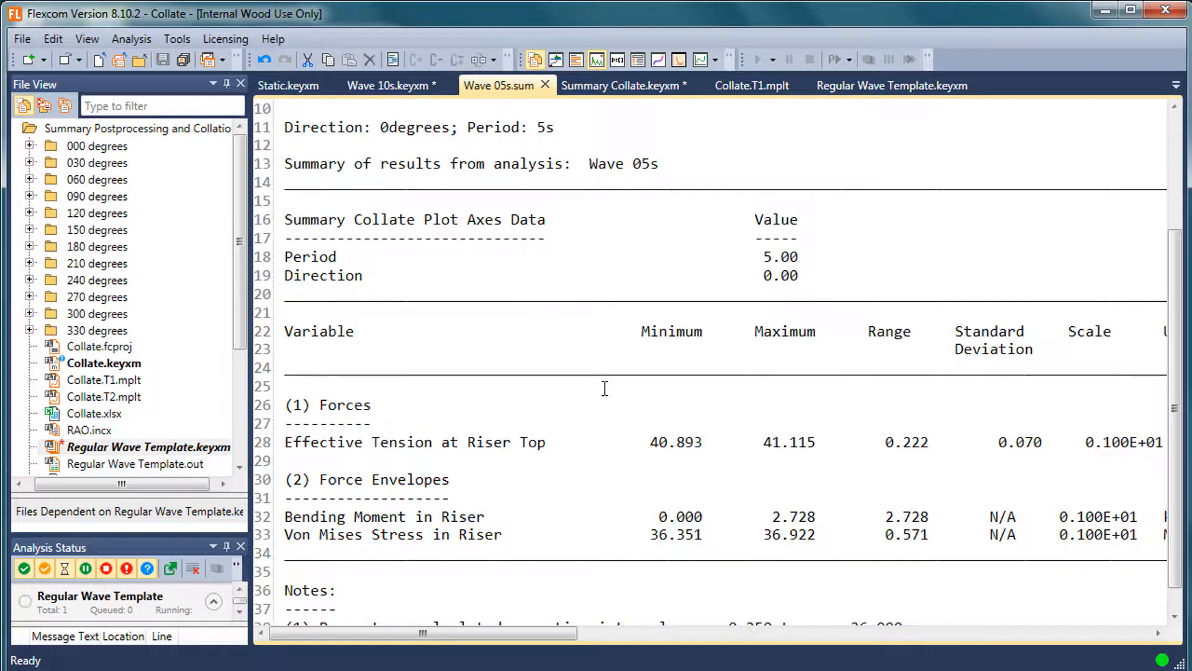
pyautogui.click(589, 238)
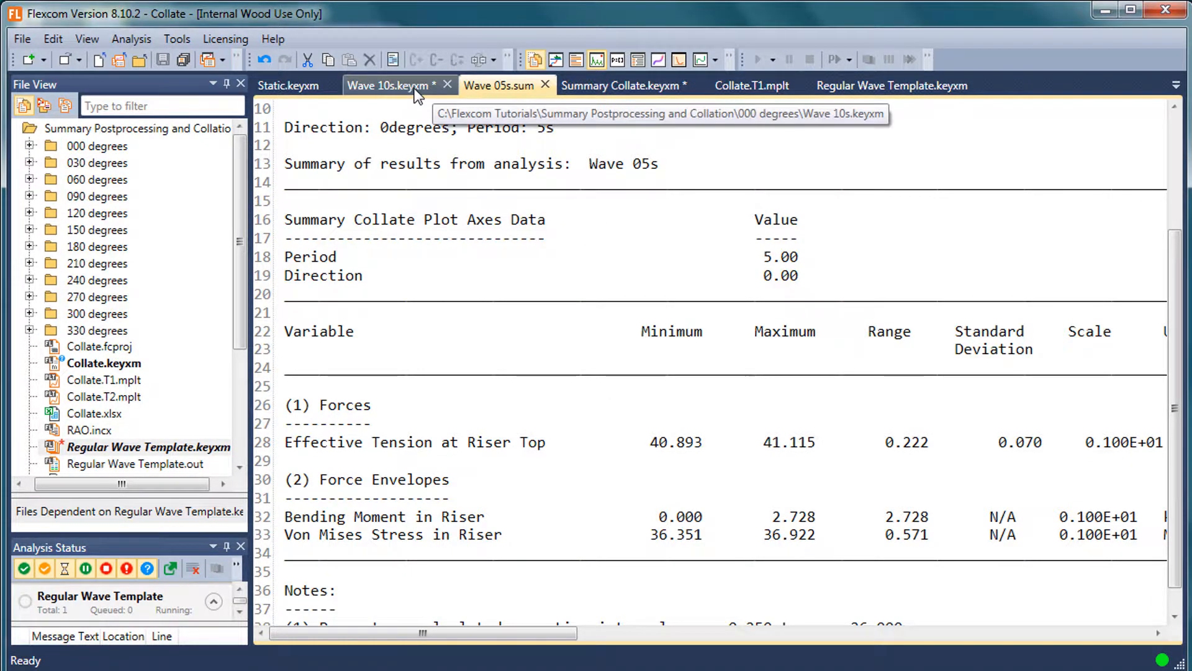
# Return to Wave 10s.keyxm and examine the *COLLATE PLOT AXES block, highlighting the T parameter that defines Period
pyautogui.click(432, 87)
pyautogui.moveTo(485, 599); pyautogui.dragTo(269, 550)
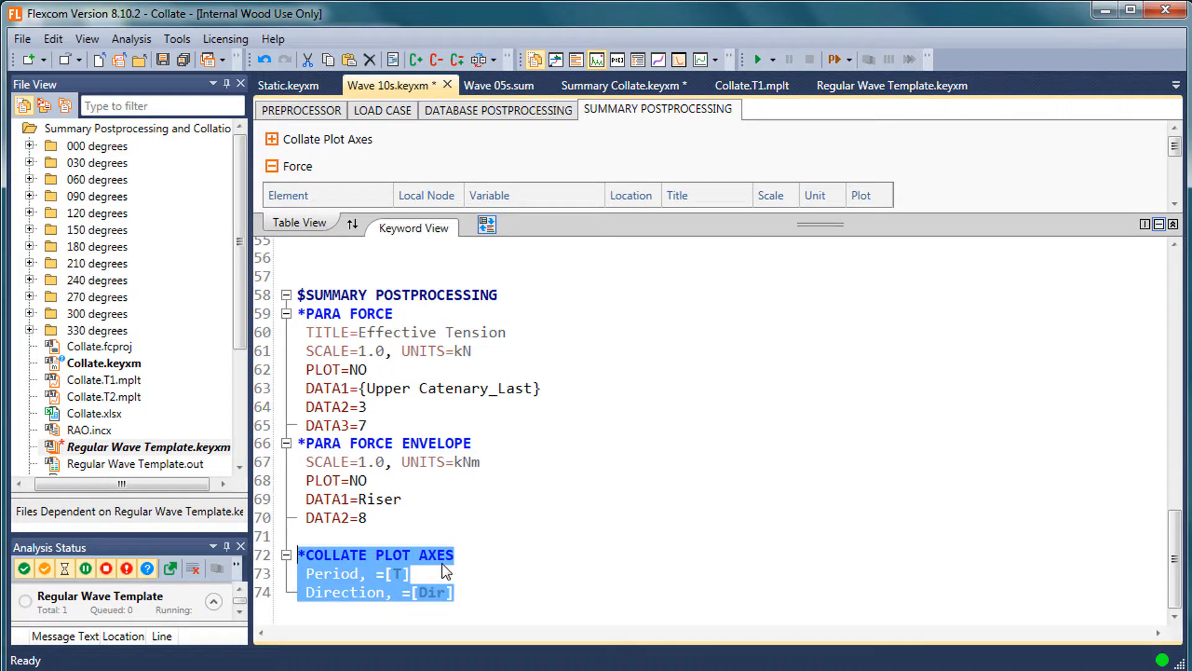
pyautogui.click(512, 425)
pyautogui.moveTo(512, 425)
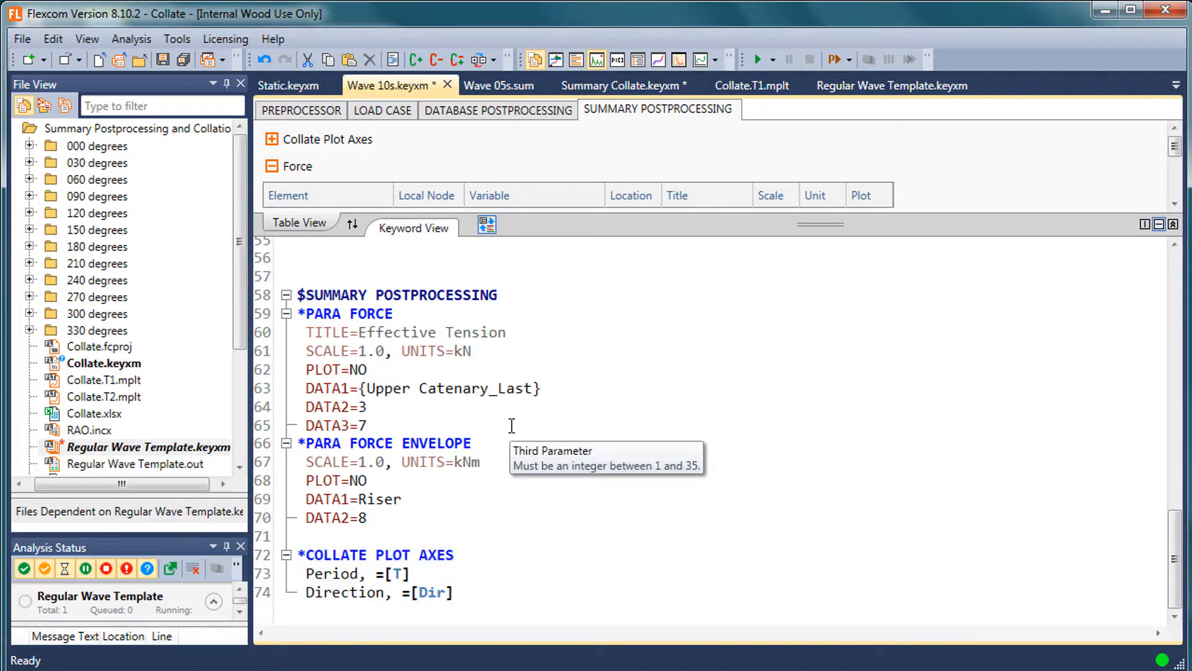
pyautogui.doubleClick(398, 574)
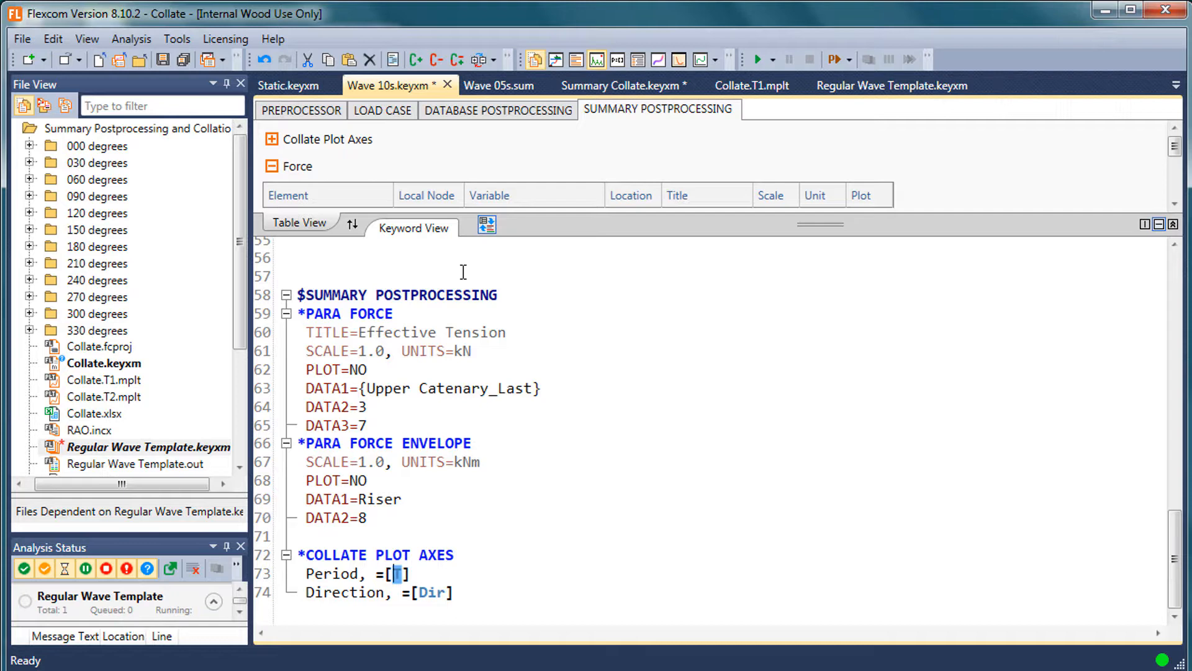
# Switch to Summary Collate.keyxm, locate it in the project files, and highlight its *COLLATE and *PLOT blocks for review
pyautogui.click(636, 87)
pyautogui.moveTo(580, 222); pyautogui.dragTo(583, 175)
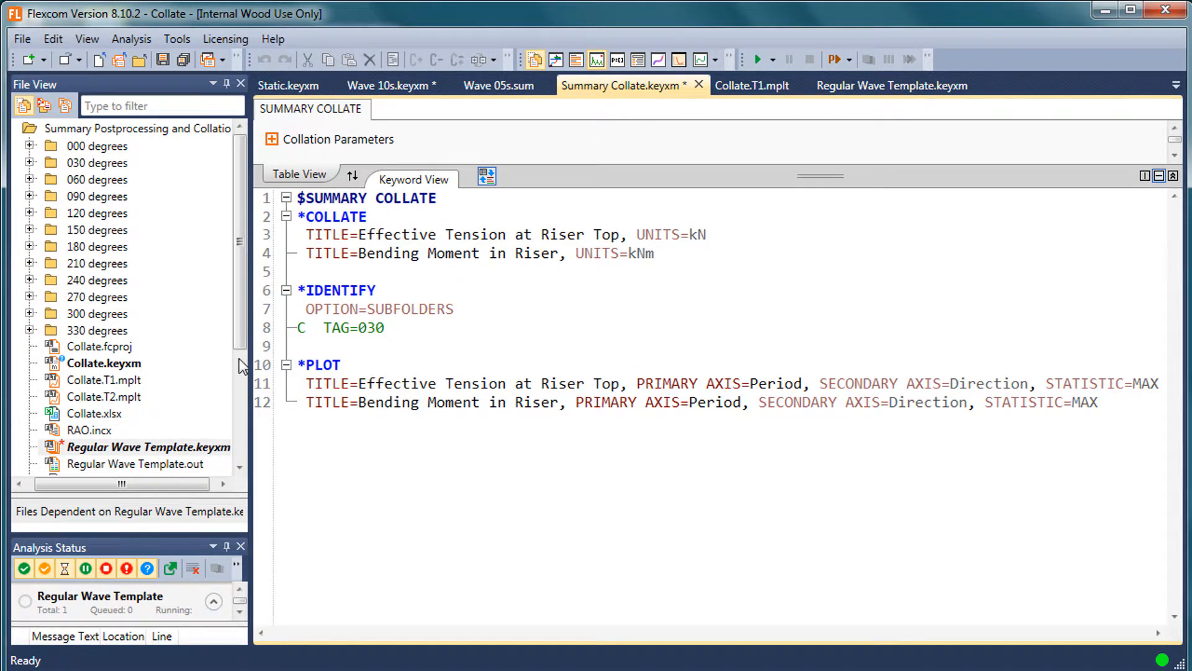
pyautogui.click(243, 400)
pyautogui.click(134, 455)
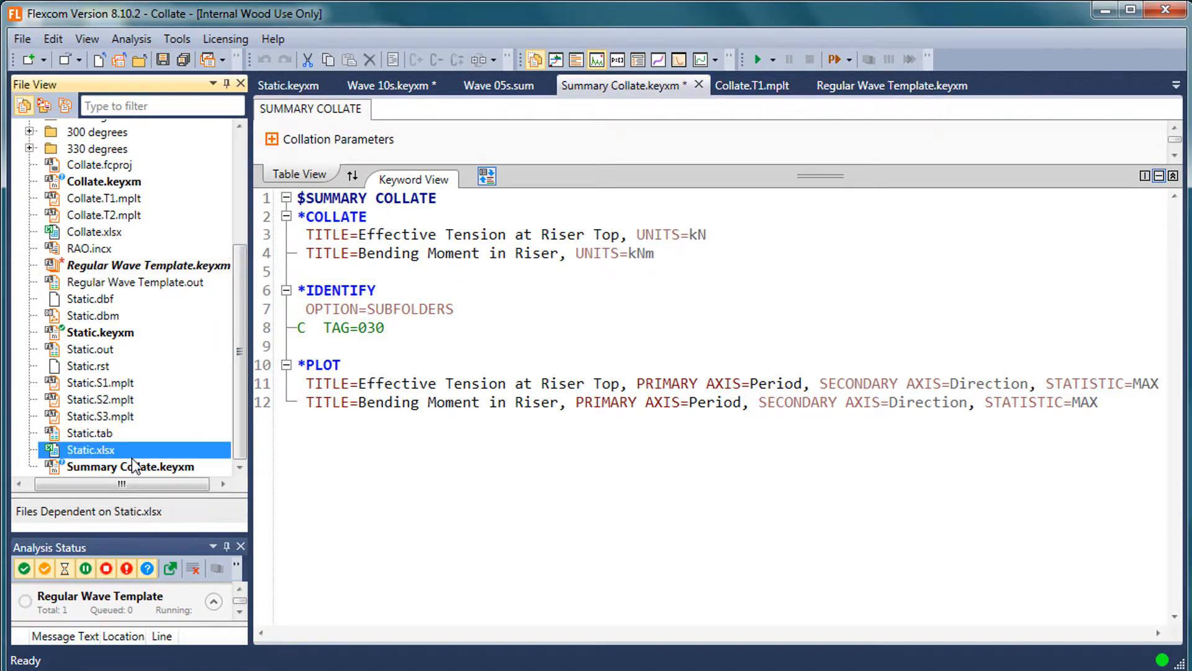
pyautogui.click(136, 467)
pyautogui.moveTo(655, 254); pyautogui.dragTo(272, 216)
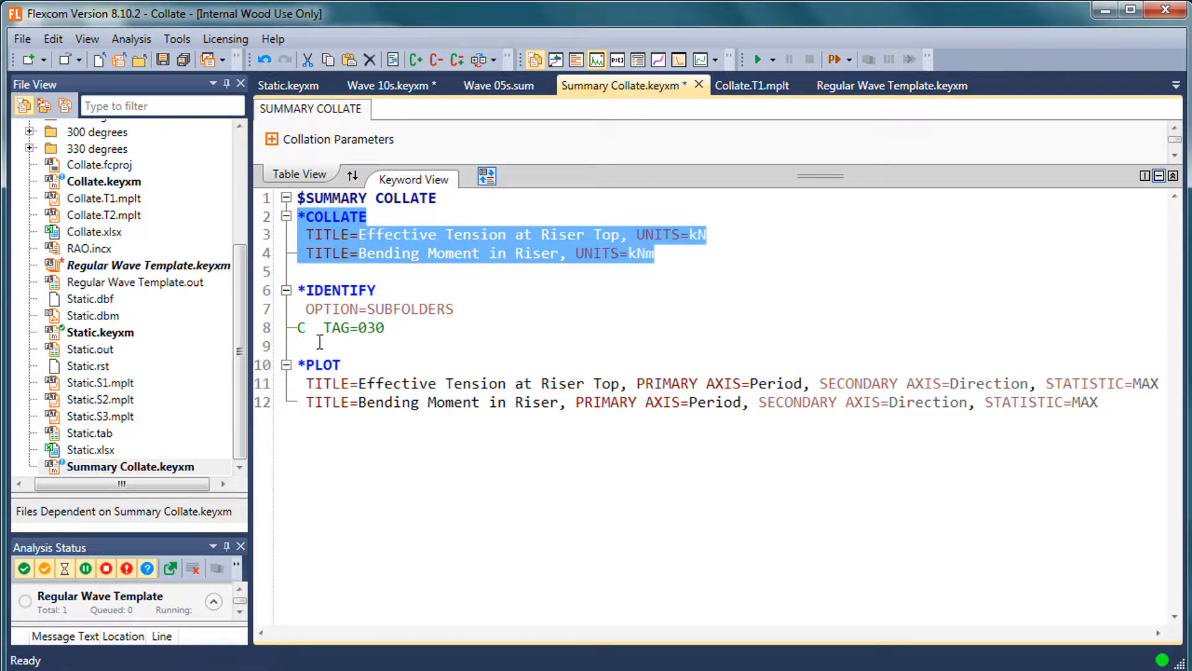
pyautogui.moveTo(303, 364); pyautogui.dragTo(1102, 397)
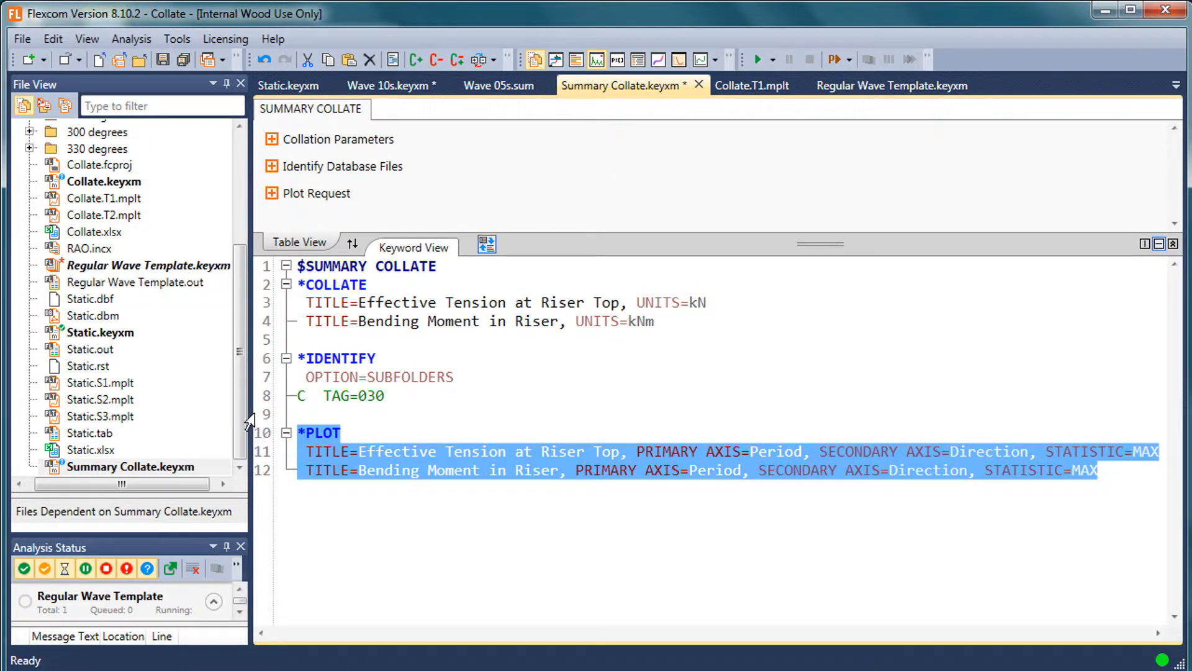
# Review the project's direction folders and the *IDENTIFY SUBFOLDERS option, and show the Collate.T1.mplt effective tension surface
pyautogui.moveTo(239, 416); pyautogui.dragTo(234, 181)
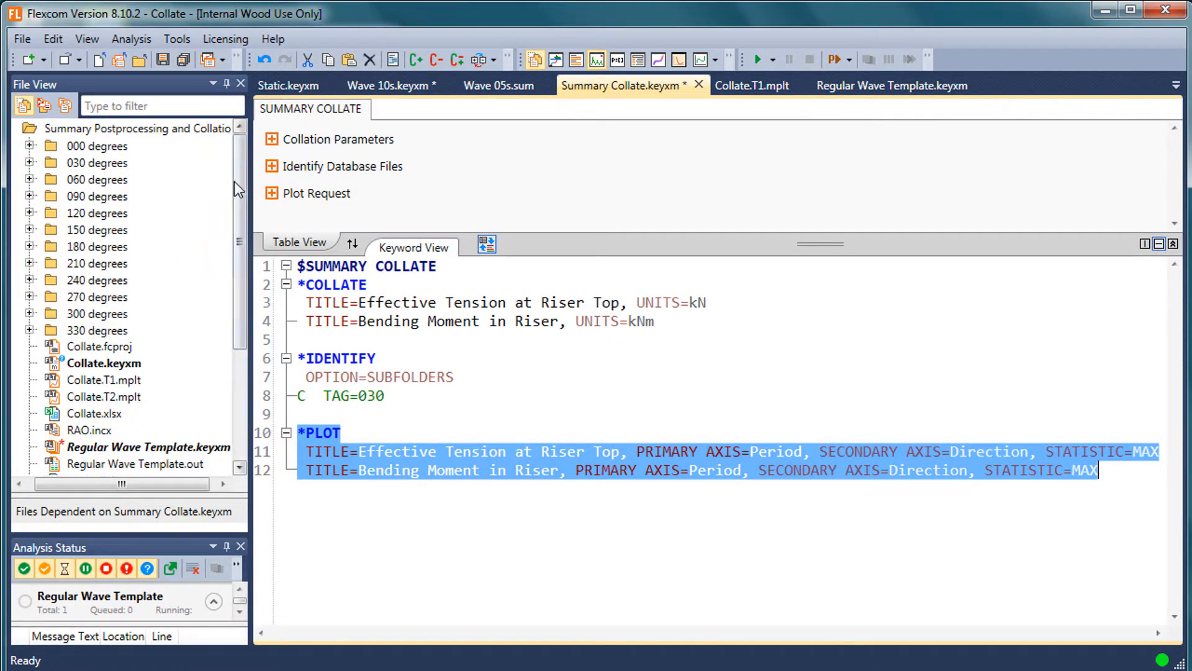
pyautogui.click(240, 390)
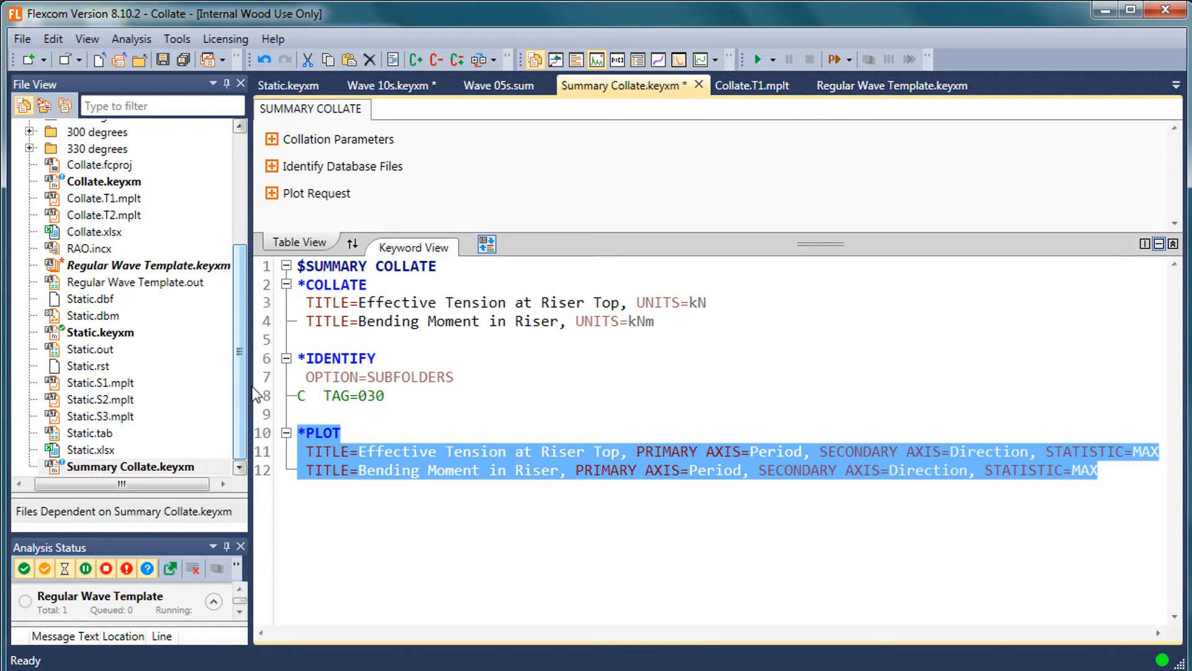
pyautogui.click(380, 374)
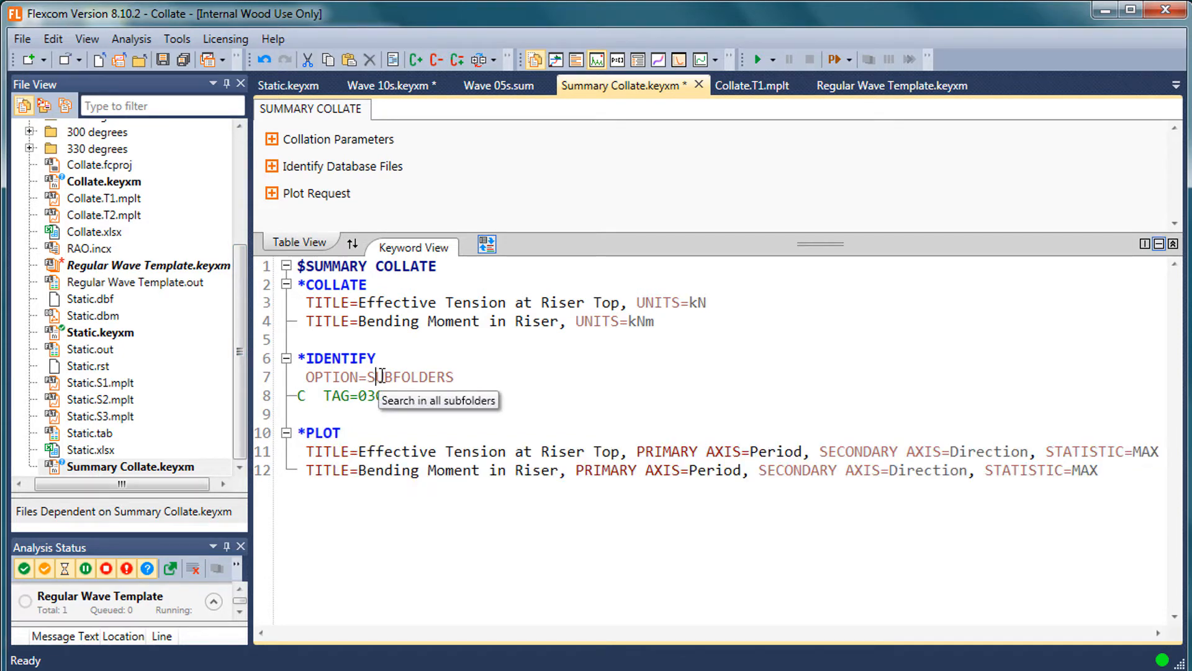
pyautogui.click(752, 86)
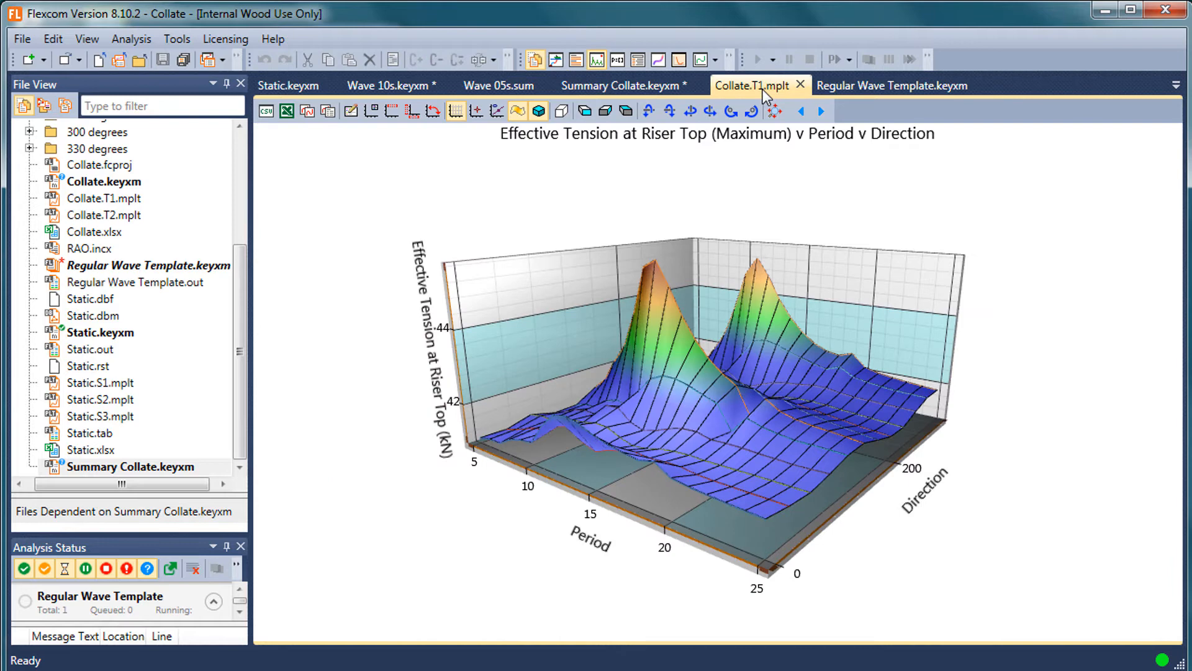